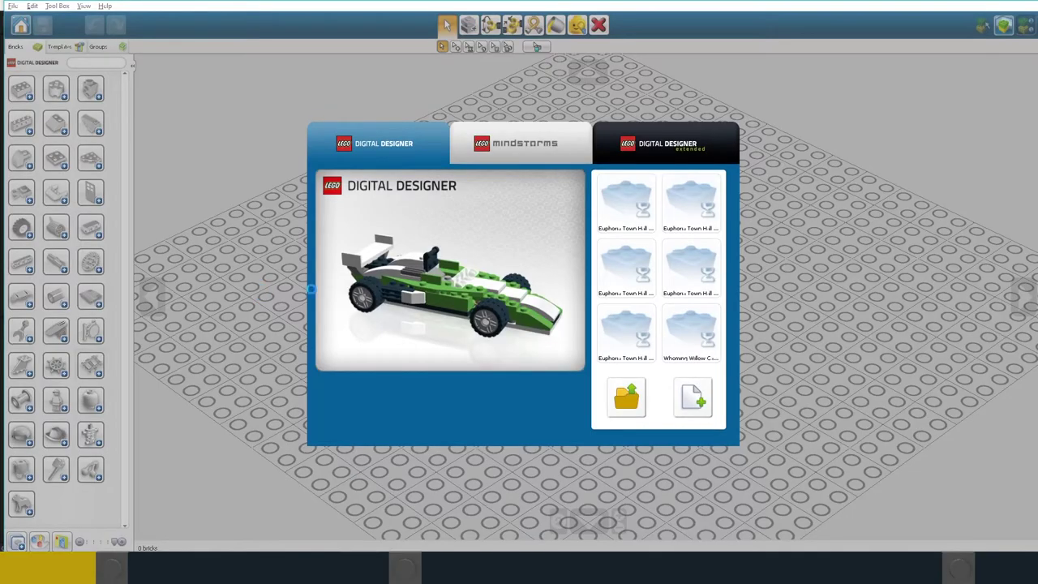
Dismiss the welcome screen to start a new model and expand the first brick's colour variants.
left_click(693, 398)
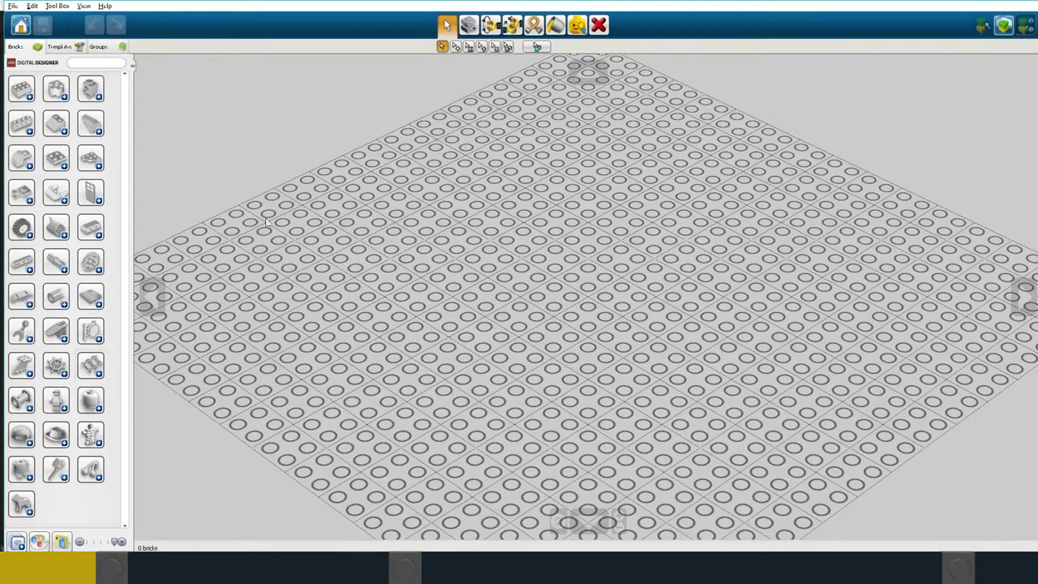
left_click(28, 98)
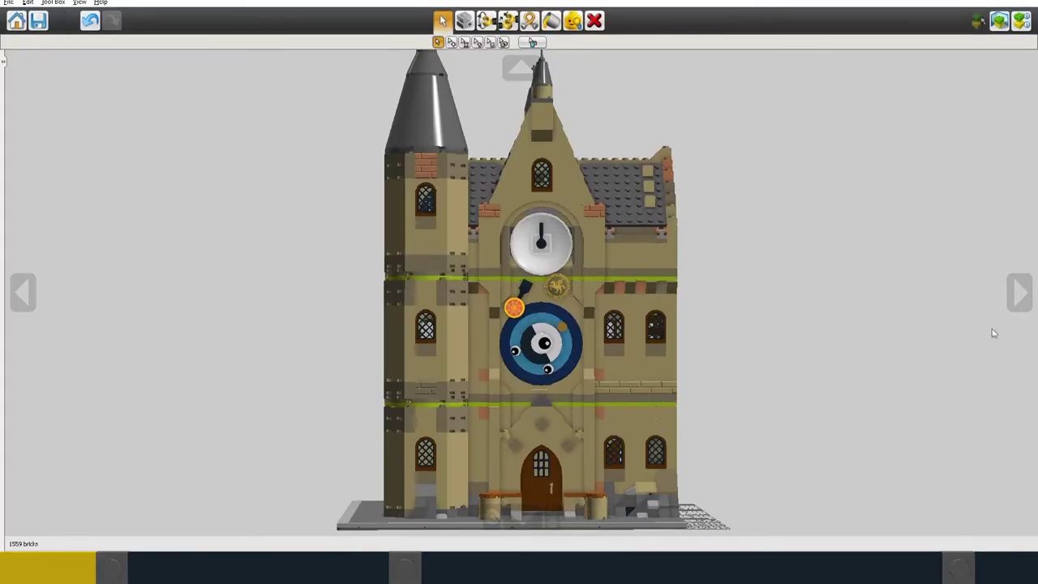
Orbit to a low front view and hide three tower wall bricks and the balcony plate.
left_click(1020, 295)
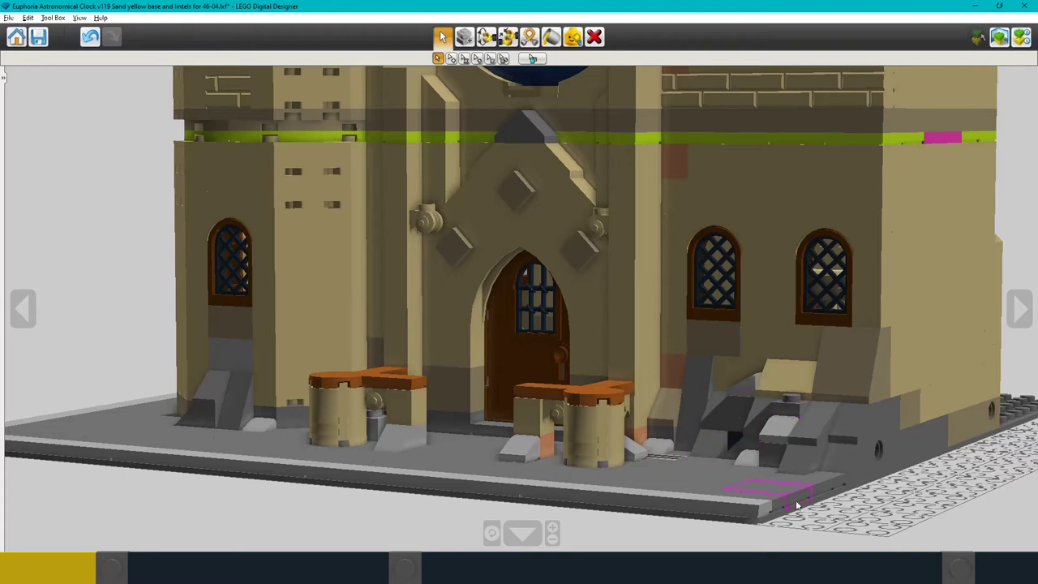
right_click_drag(821, 521, 981, 519)
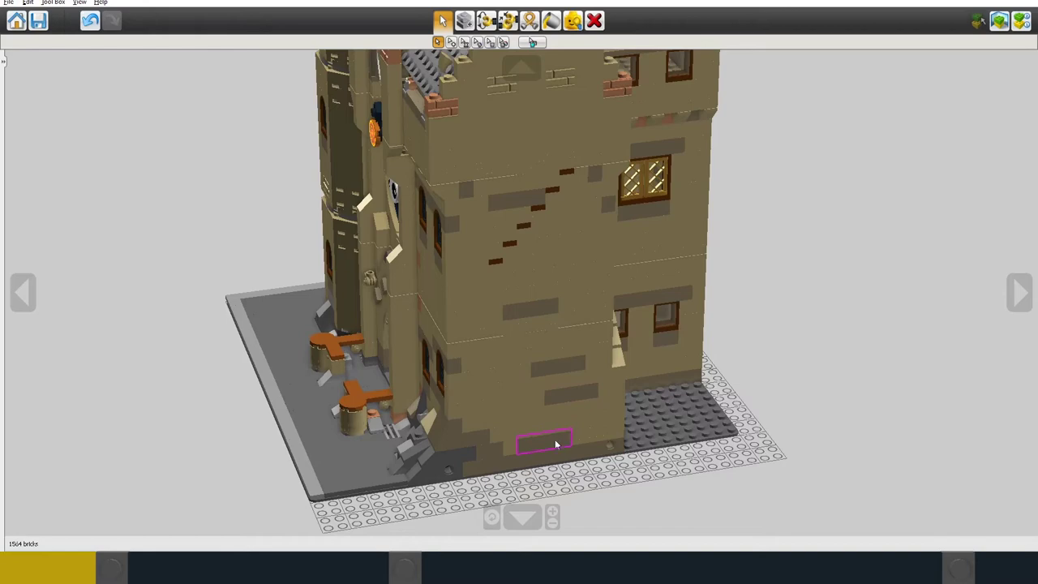
right_click_drag(579, 506, 821, 484)
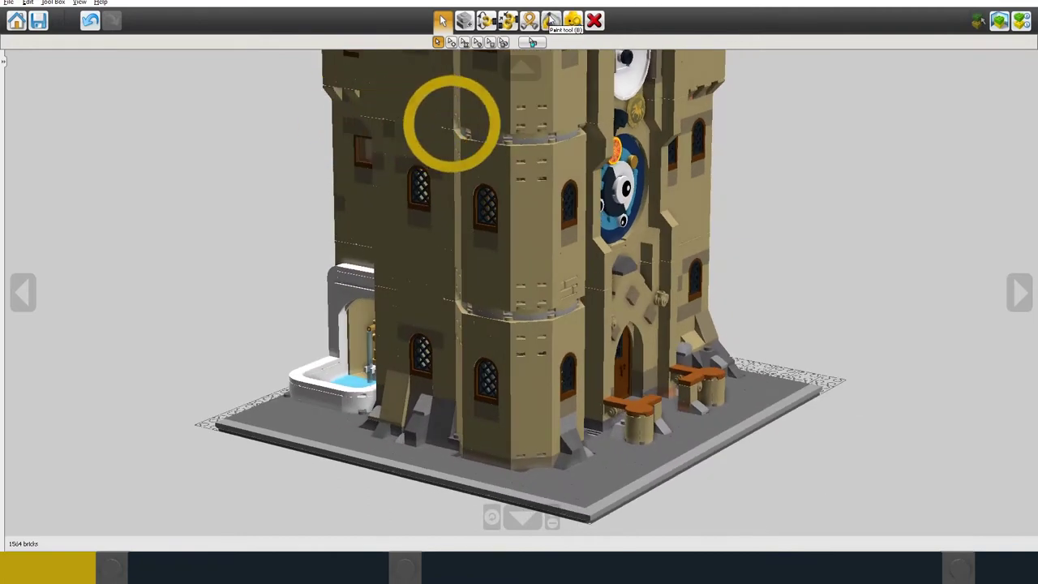
left_click(573, 21)
left_click(529, 154)
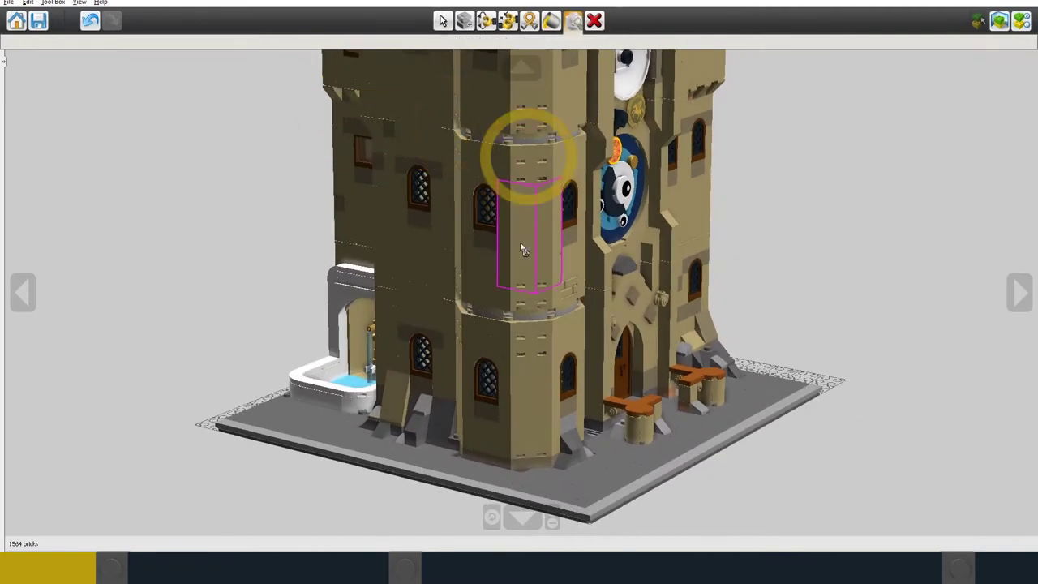
left_click(522, 321)
left_click(533, 290)
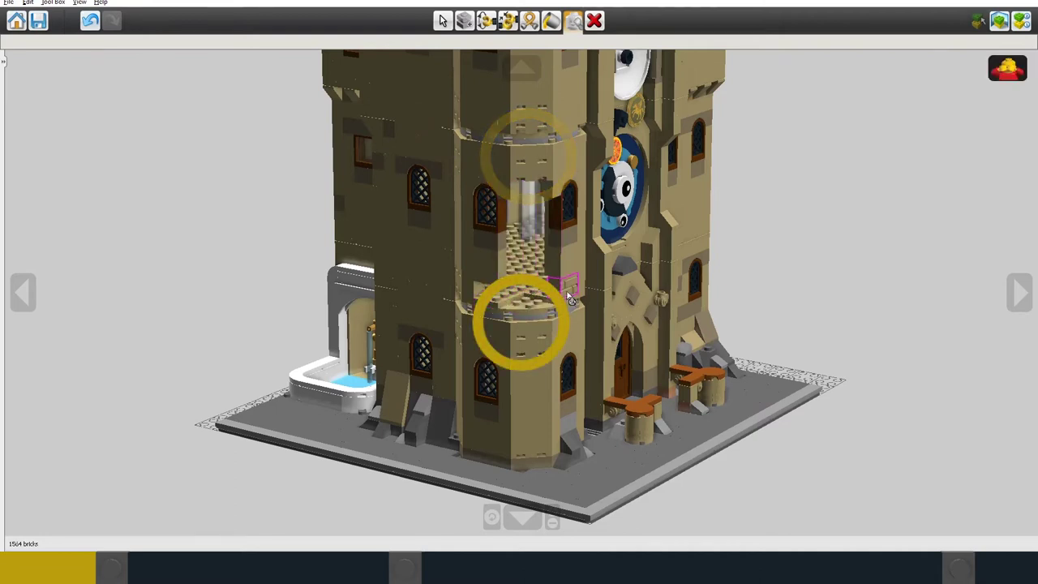
left_click(533, 309)
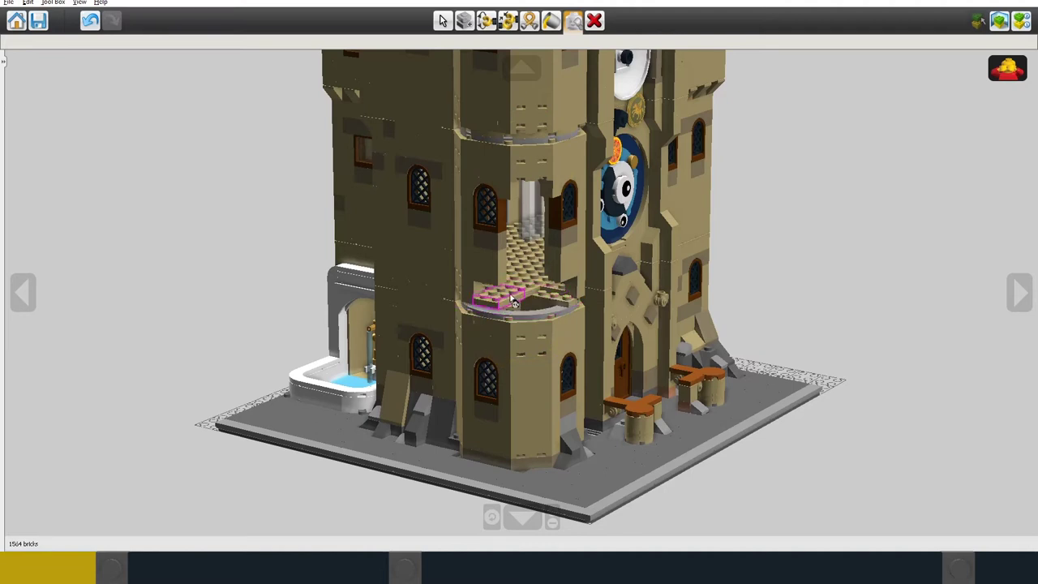
Return to Select and undo to restore the full 1559-brick building.
left_click(538, 364)
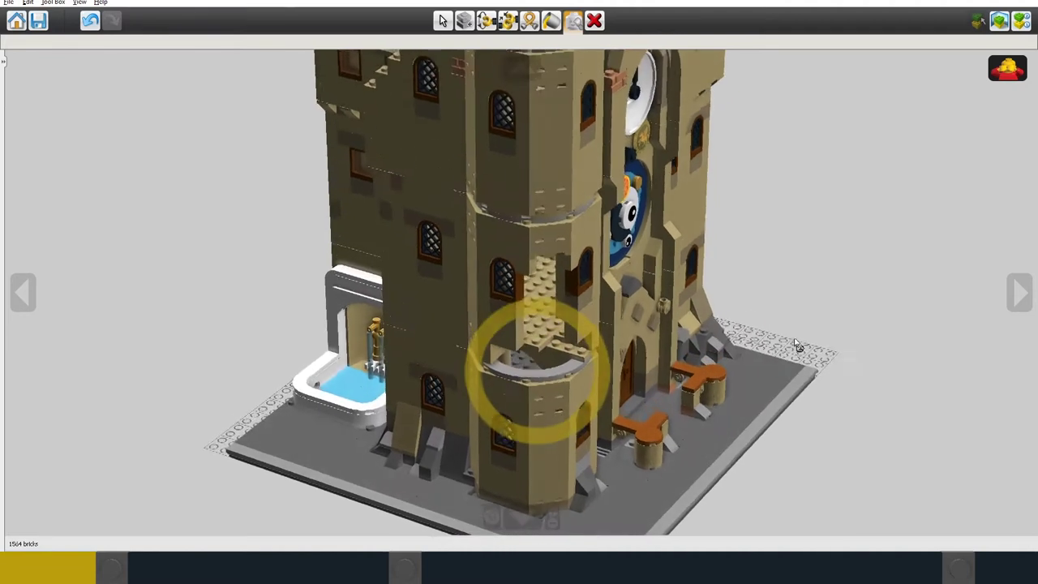
key("v")
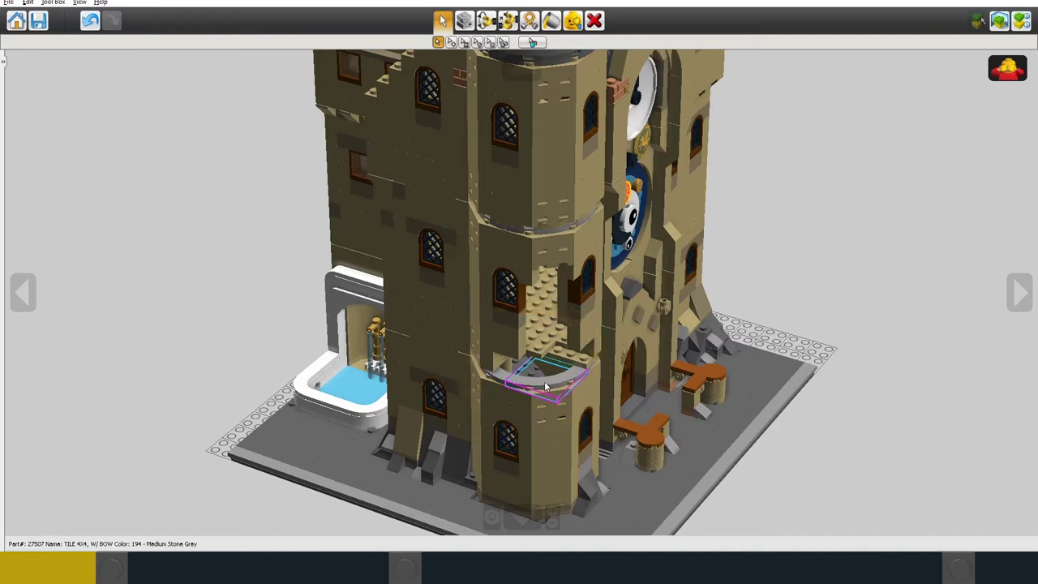
key("ctrl+z")
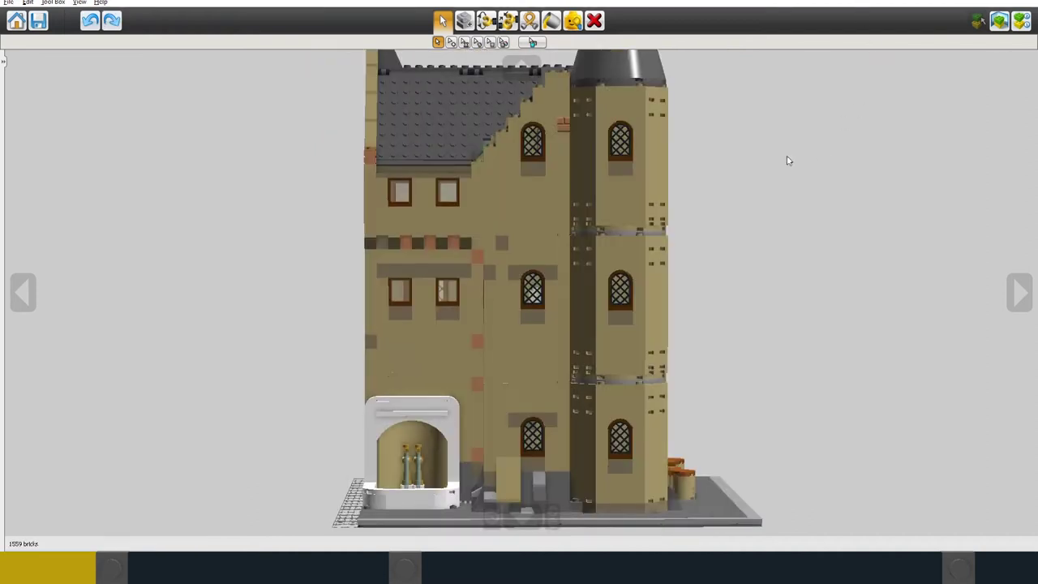
Select the 43 matching accent bricks by colour and shape and paint them red.
left_click(503, 42)
left_click(504, 147)
left_click(551, 20)
left_click(451, 42)
left_click(612, 87)
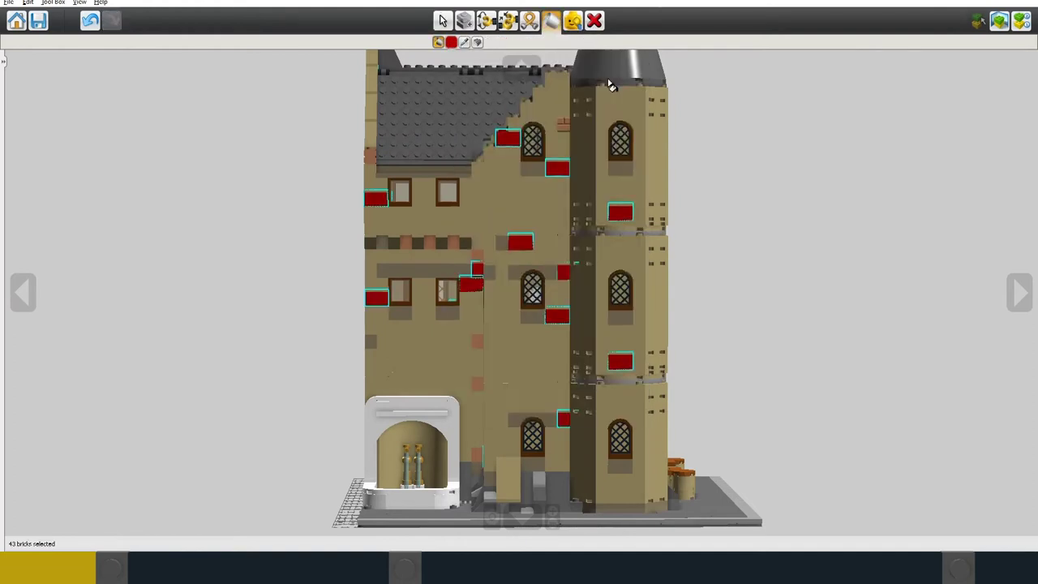
left_click(442, 20)
Orbit around the tower's left face to view the clock face head-on.
mouse_move(194, 162)
right_mouse_down()
mouse_move(47, 532)
mouse_move(546, 528)
right_mouse_up()
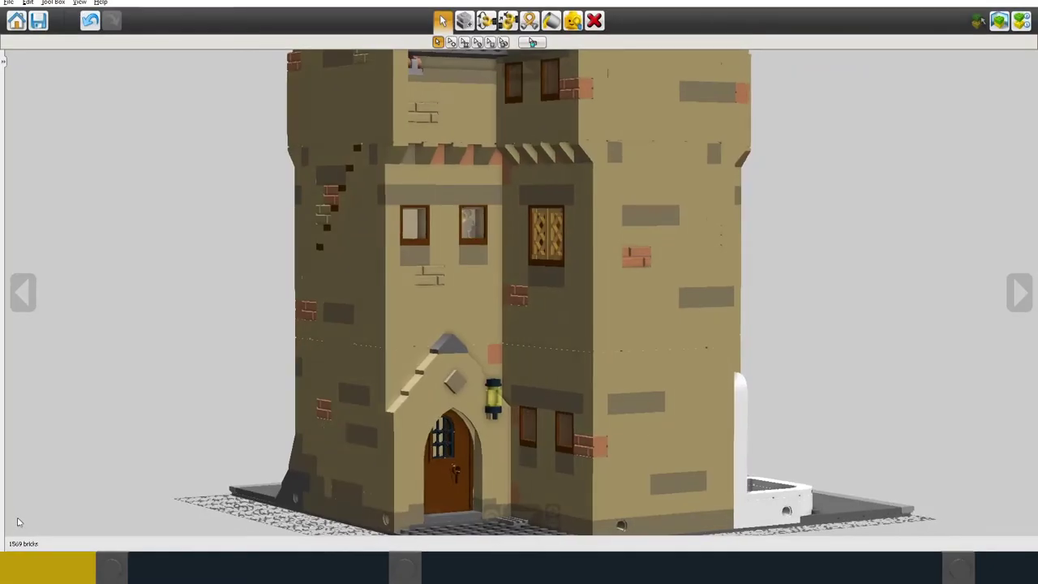
scroll(26, 519, "up", 5)
right_click_drag(35, 521, 175, 540)
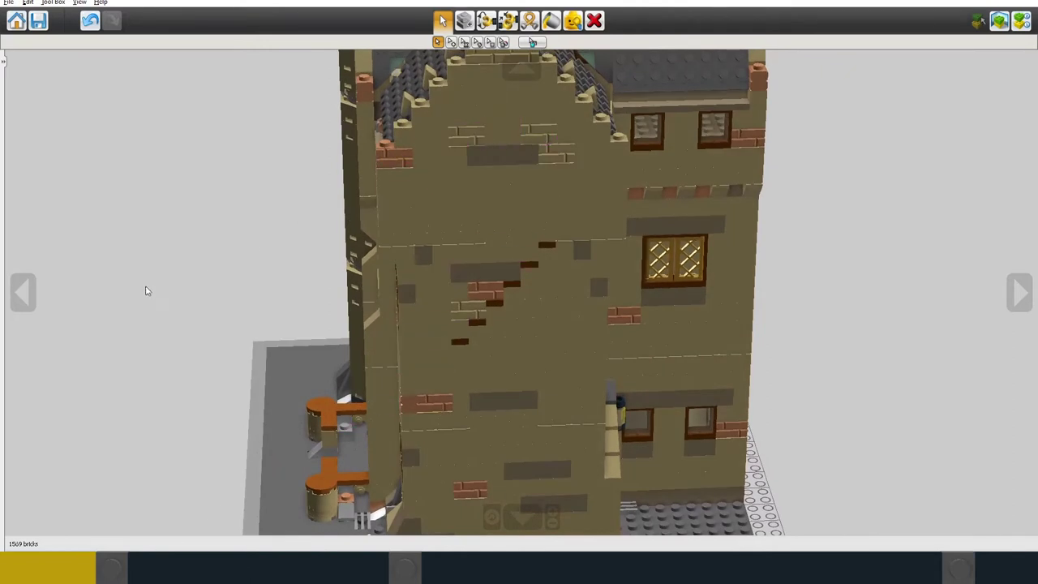
right_click_drag(147, 290, 239, 271)
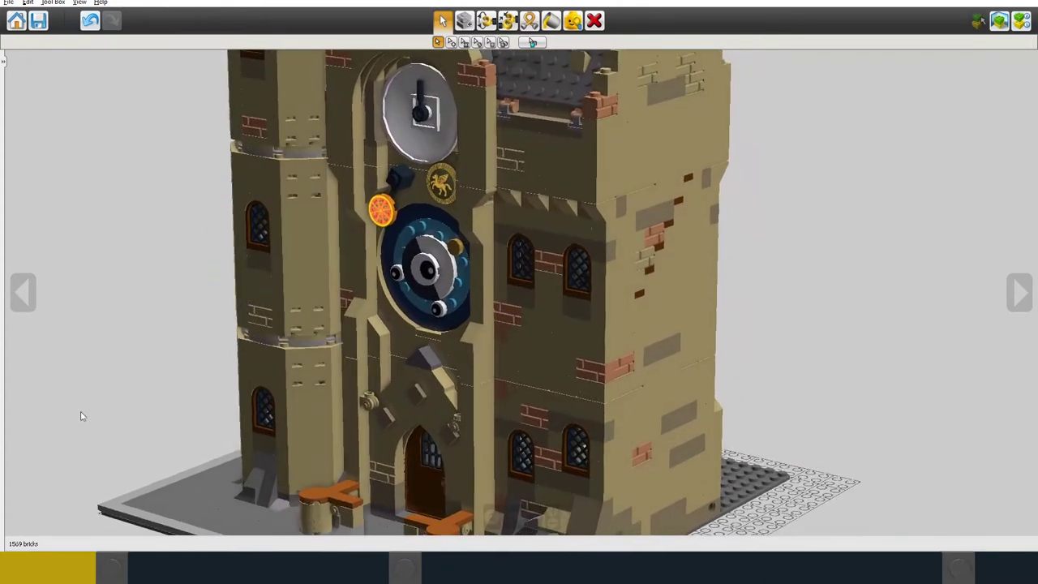
right_click_drag(81, 416, 154, 395)
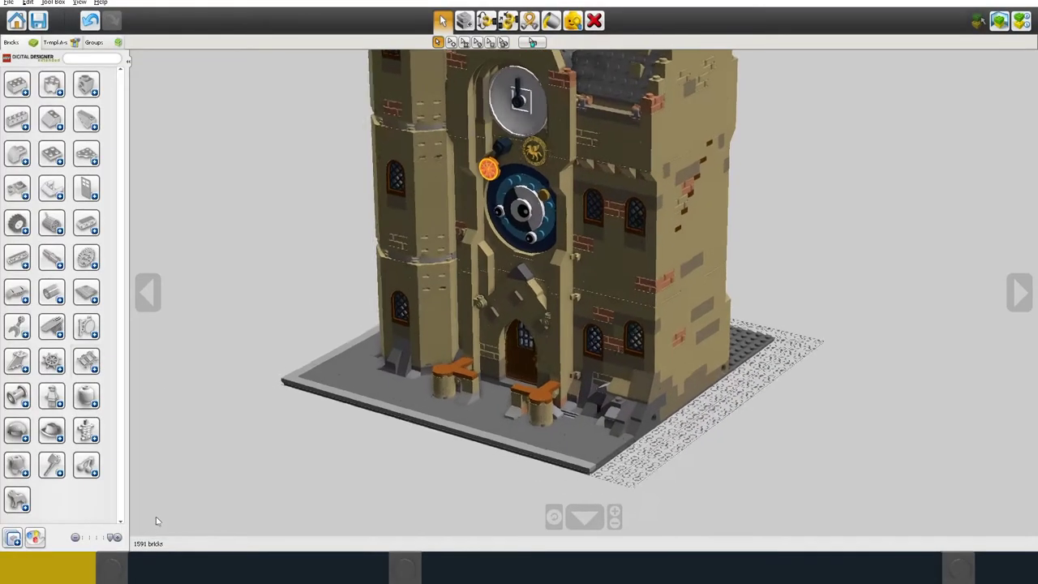
Zoom to the front and stack black downpipe segments beside the right window up to the top.
right_click_drag(156, 521, 171, 520)
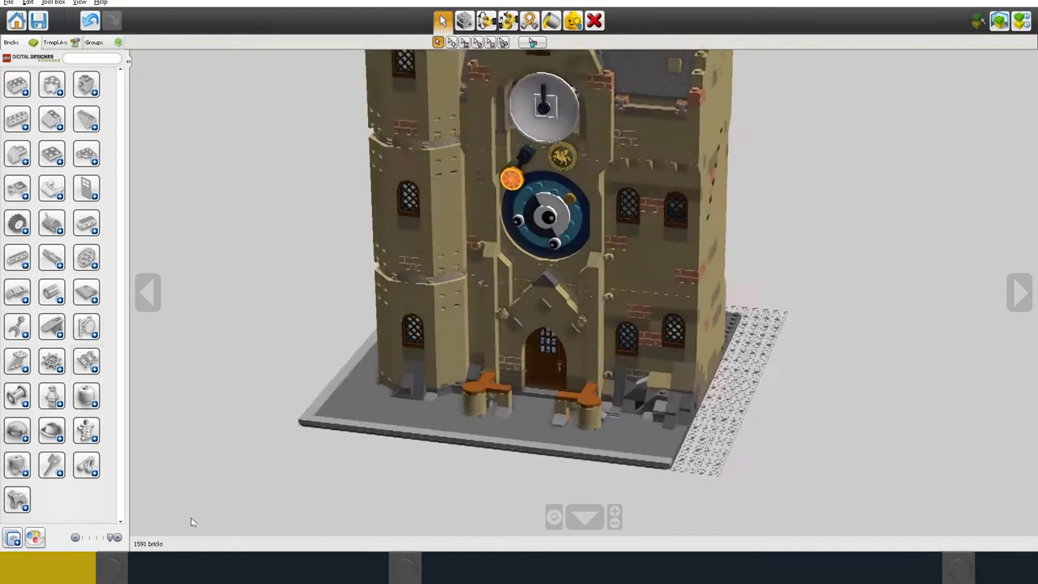
right_click_drag(193, 522, 220, 525)
scroll(220, 529, "up", 5)
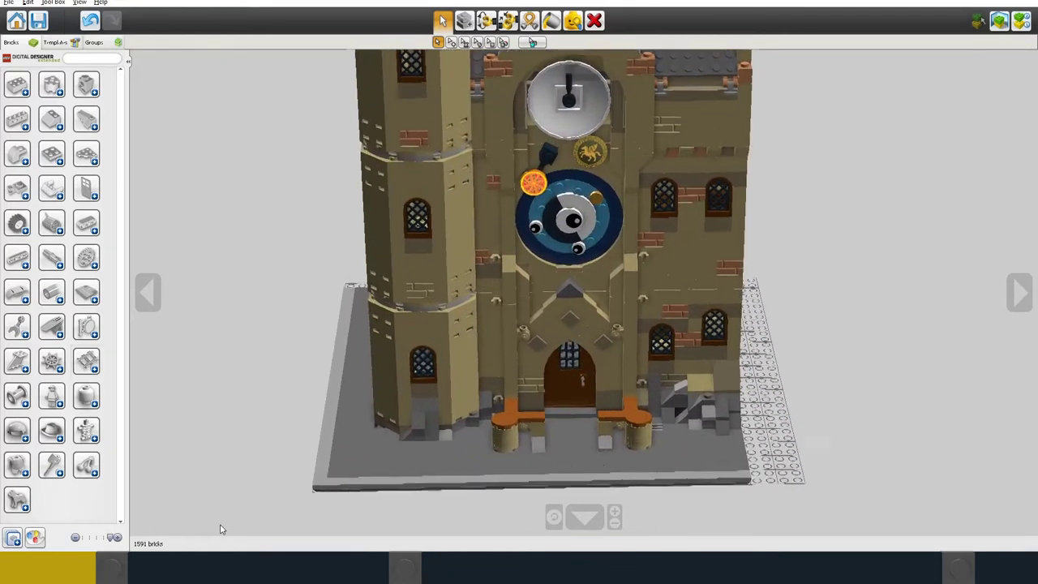
scroll(220, 529, "up", 5)
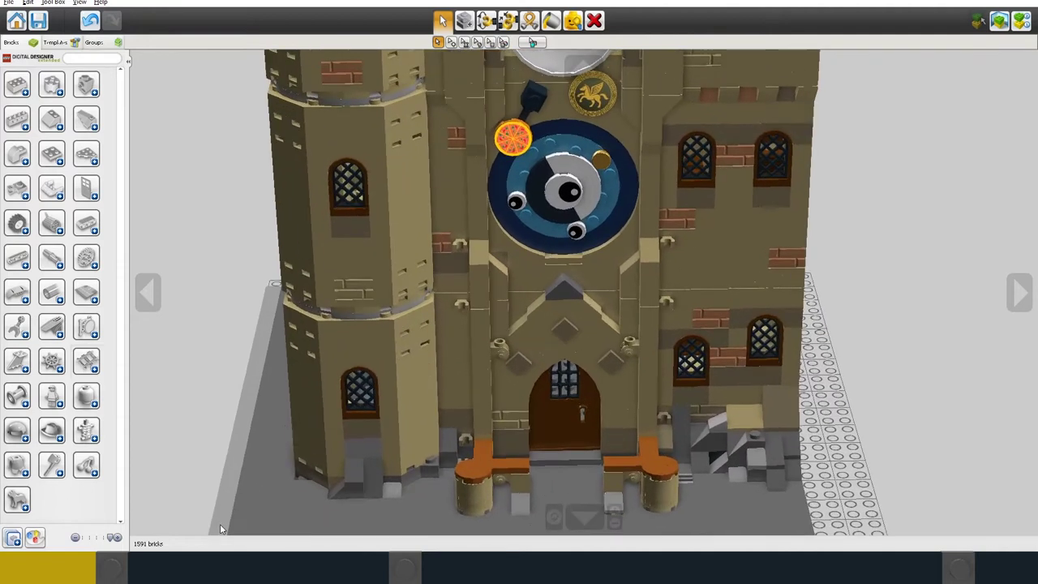
scroll(219, 529, "up", 1)
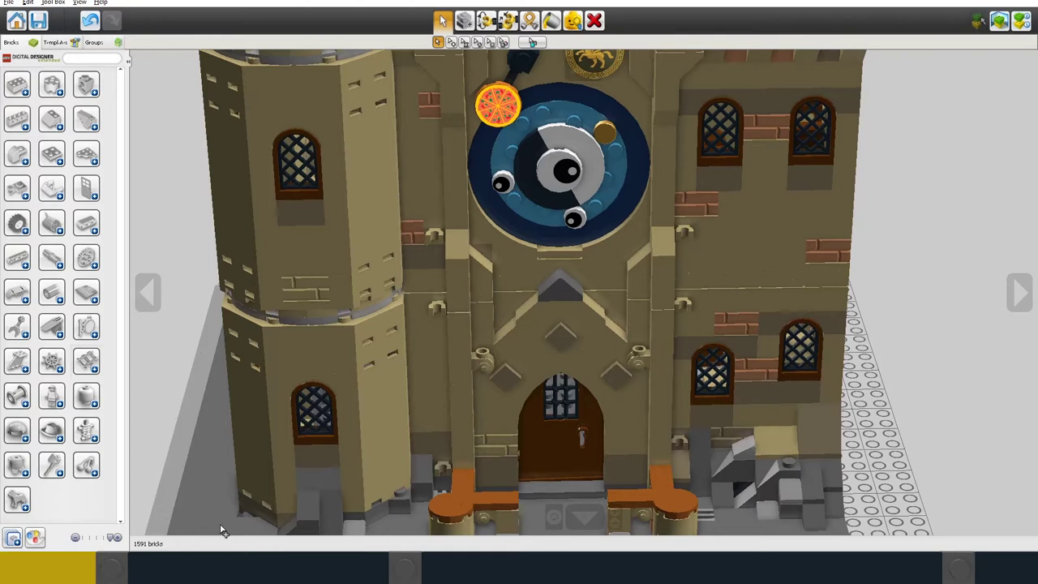
key("ctrl+z")
key("ctrl+z")
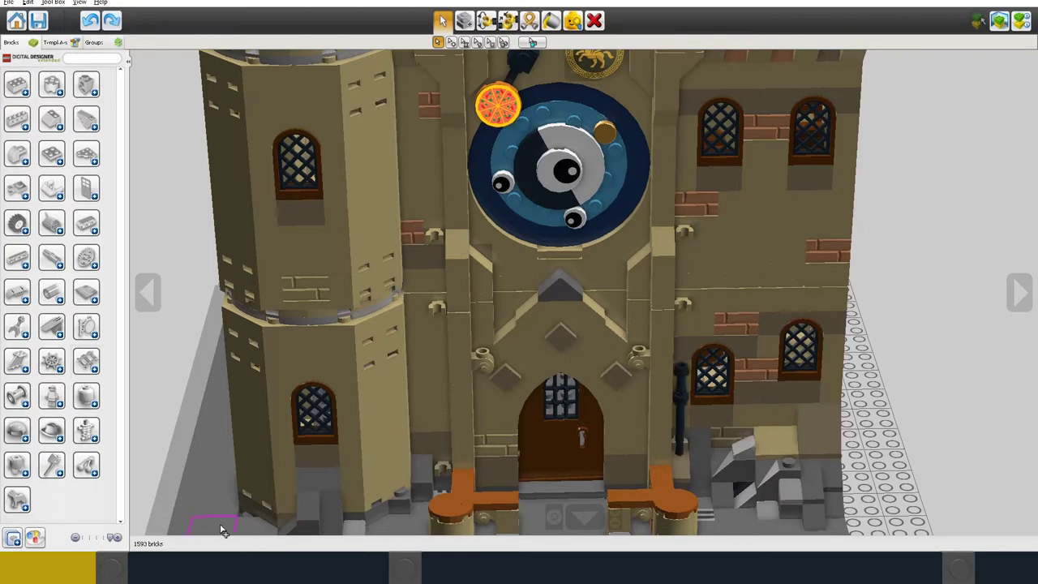
key("ctrl+z")
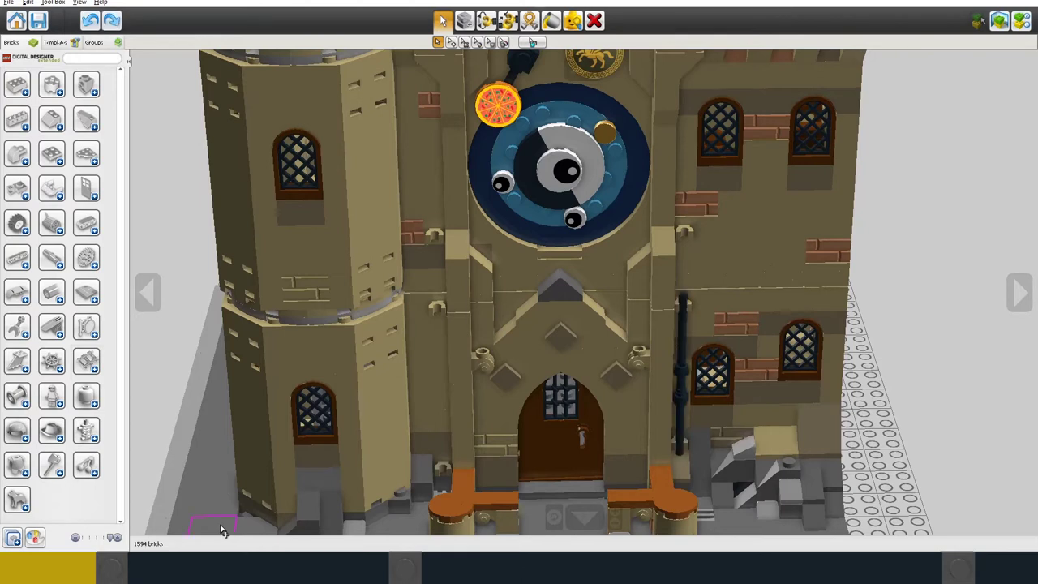
key("ctrl+z")
key("ctrl+z")
key("ctrl+z")
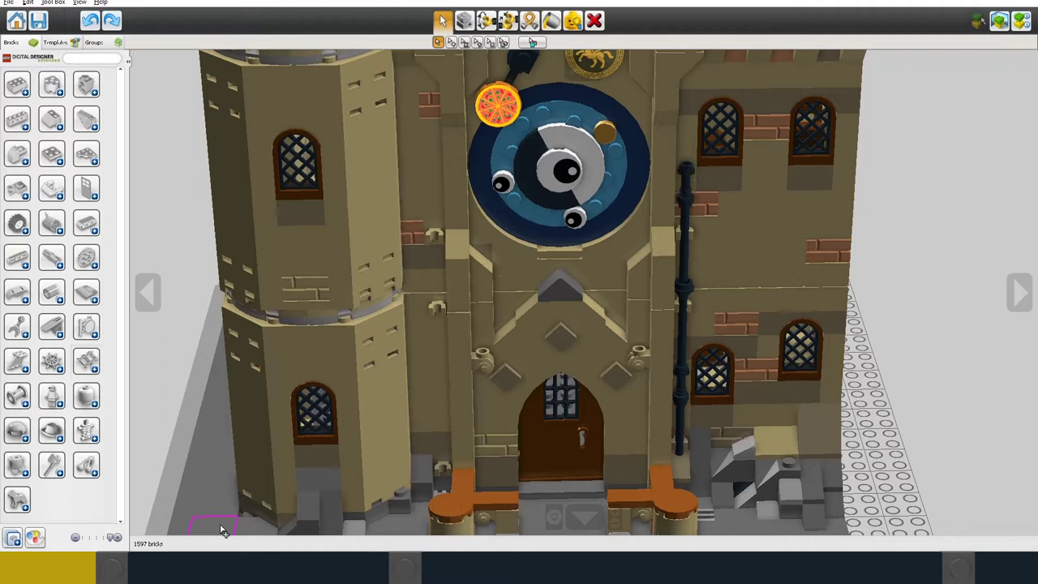
key("ctrl+z")
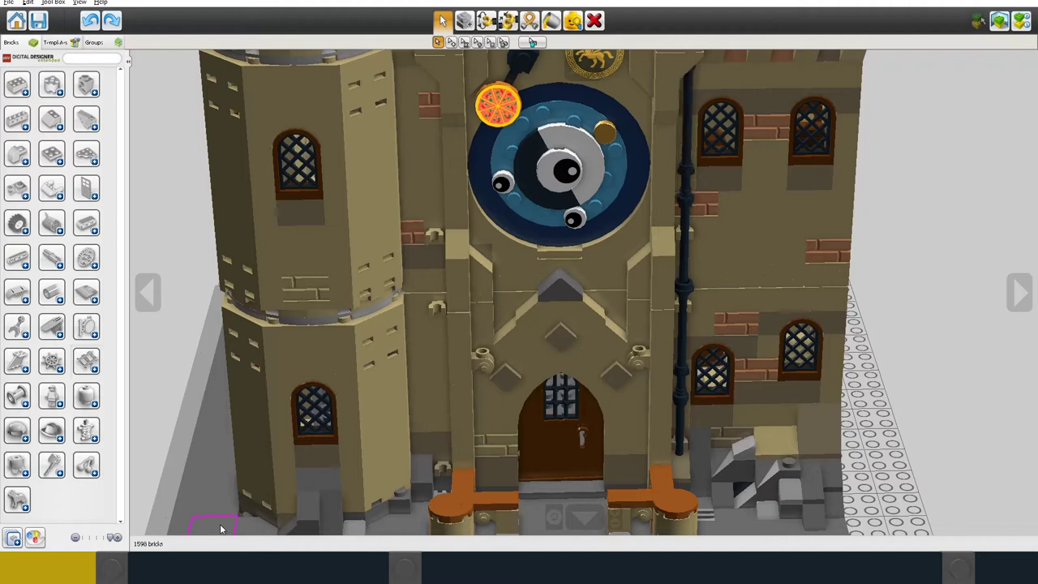
Run a black downpipe up the wall left of the door, with a cap on top.
key("ctrl+z")
key("ctrl+z")
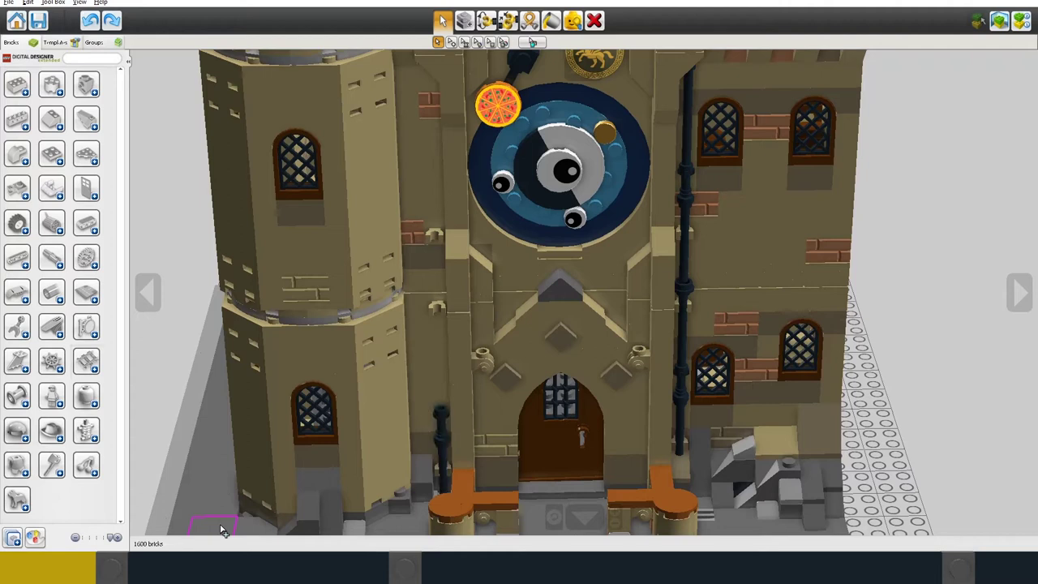
key("ctrl+z")
key("ctrl+z")
key("ctrl+z")
key("ctrl+z")
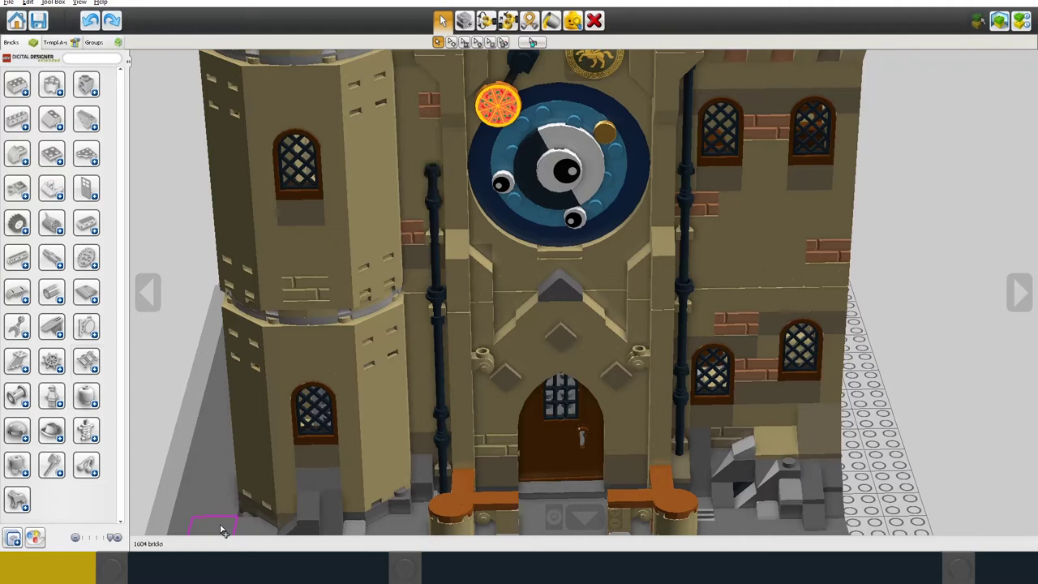
key("ctrl+z")
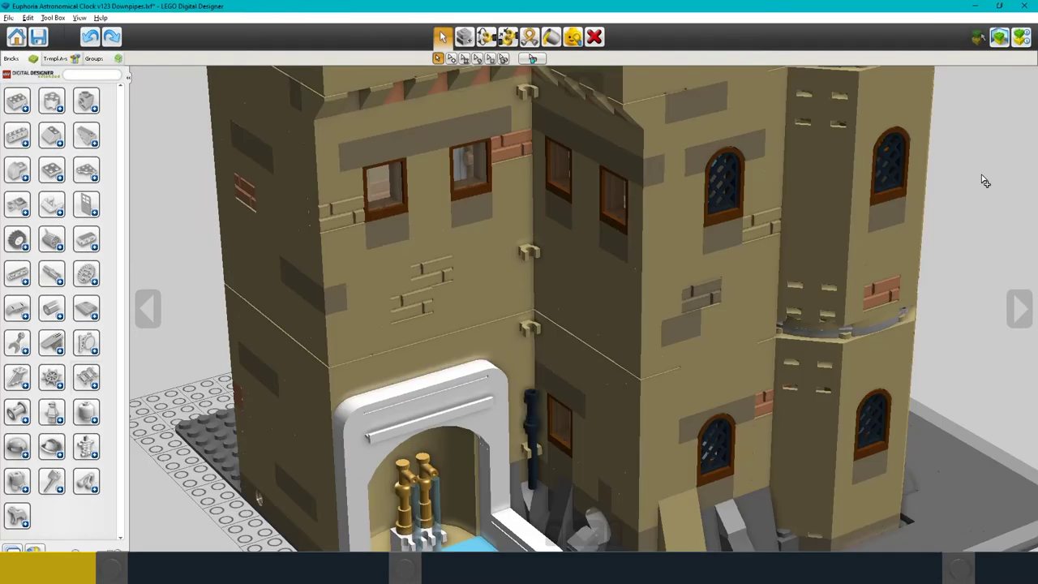
key("ctrl+z")
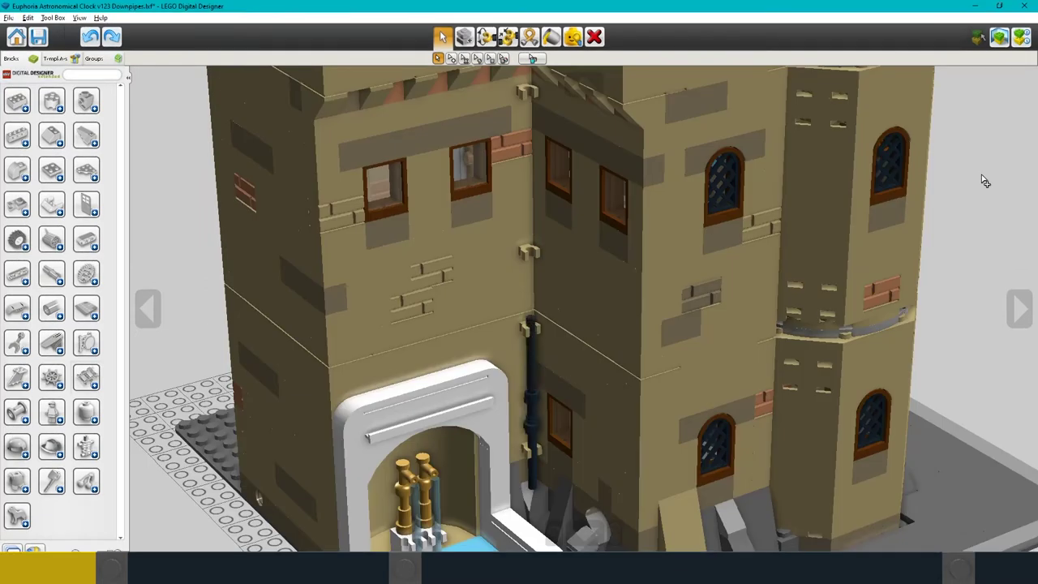
key("ctrl+z")
key("ctrl+z")
key("ctrl+z")
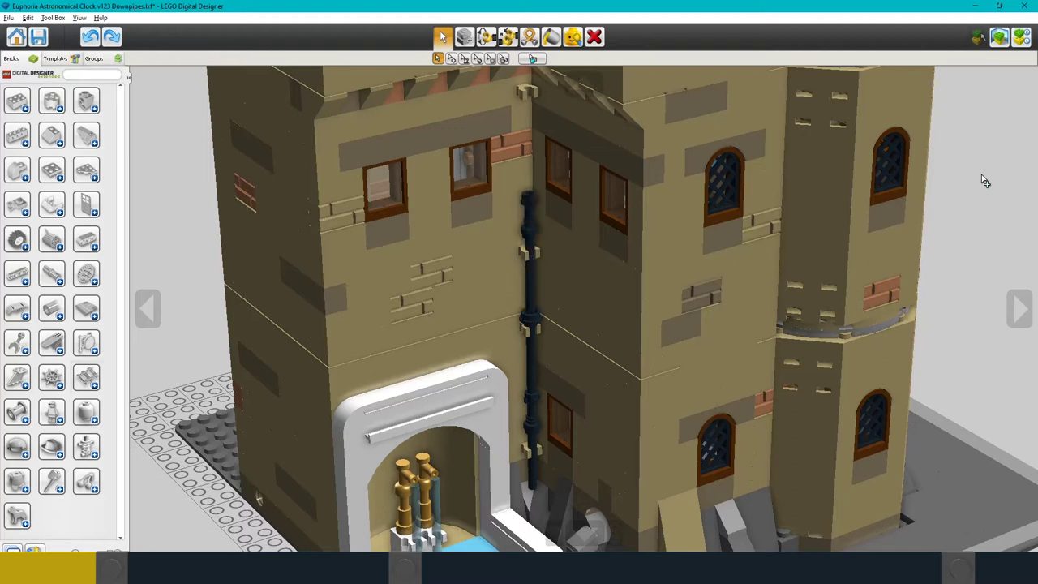
key("ctrl+z")
Extend the downpipe past the lantern, below and above it, to the top of the wall.
right_click_drag(153, 156, 266, 401)
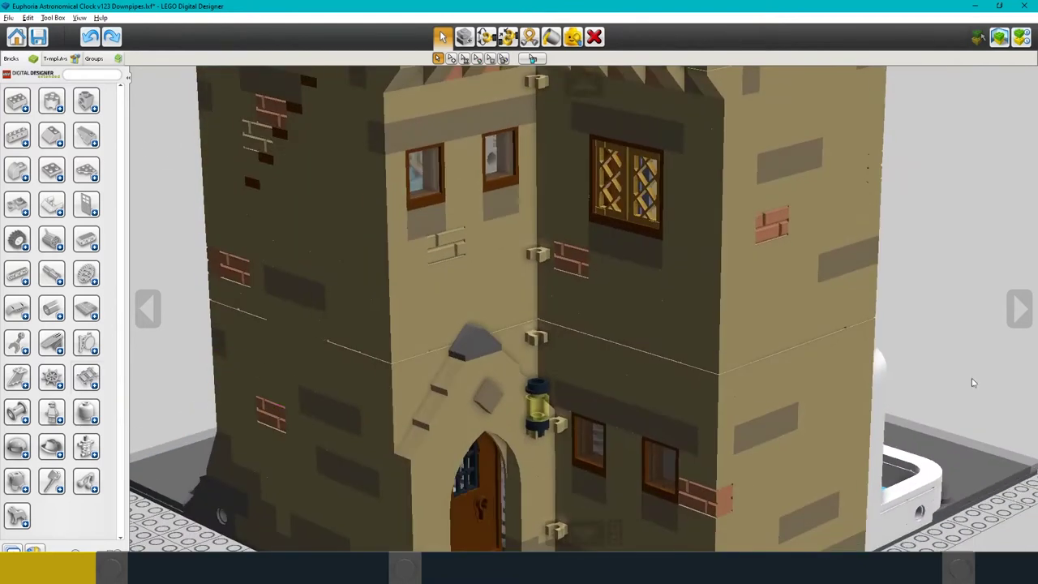
key("ctrl+z")
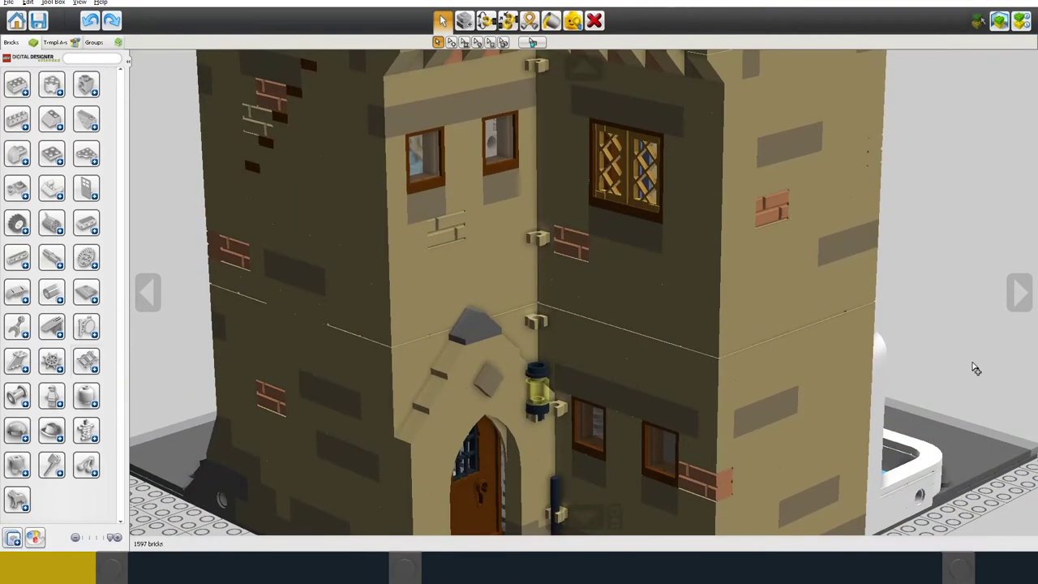
key("ctrl+z")
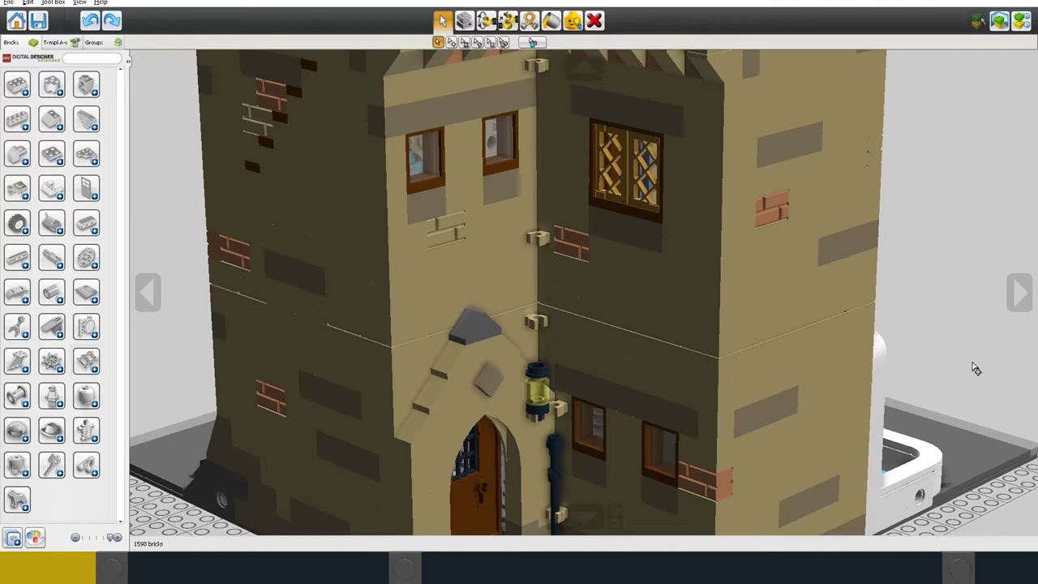
key("ctrl+z")
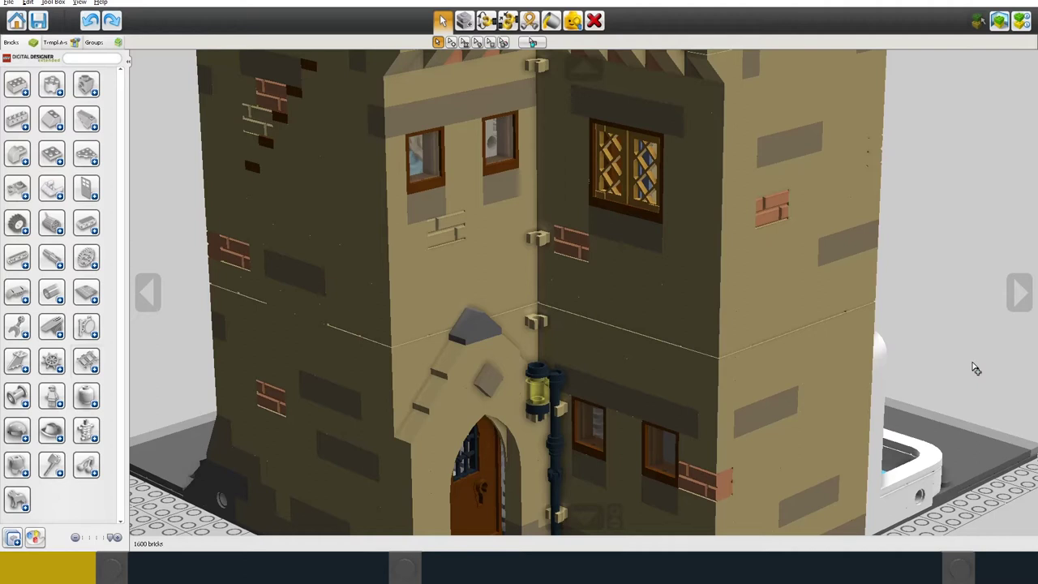
key("ctrl+z")
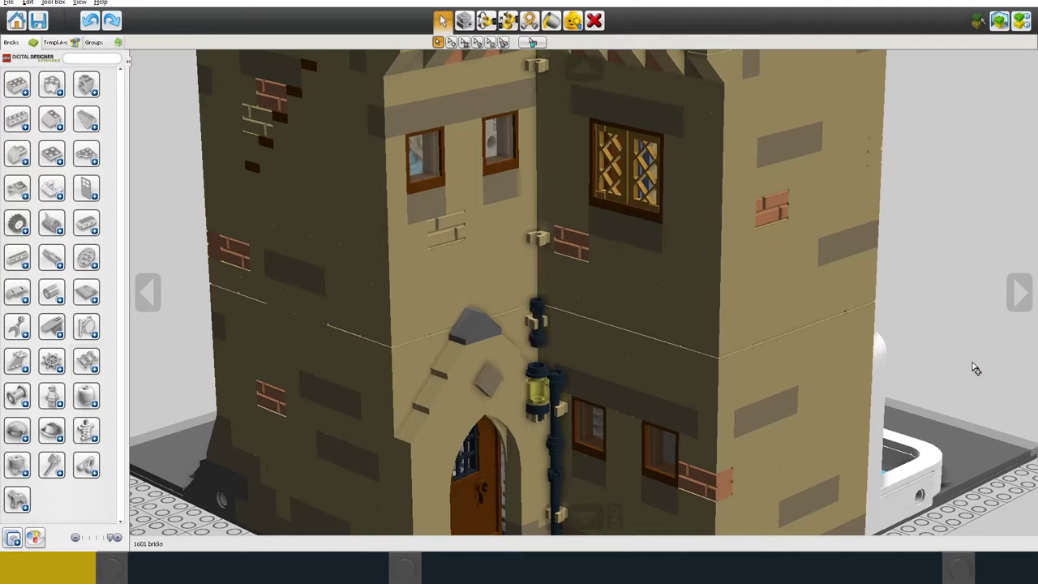
key("ctrl+z")
key("ctrl+z")
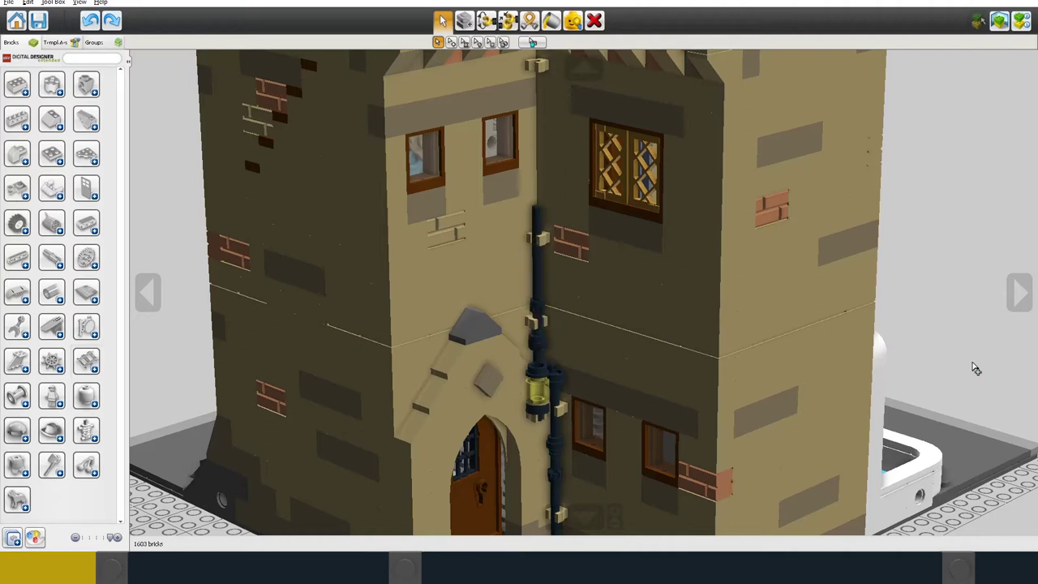
key("ctrl+z")
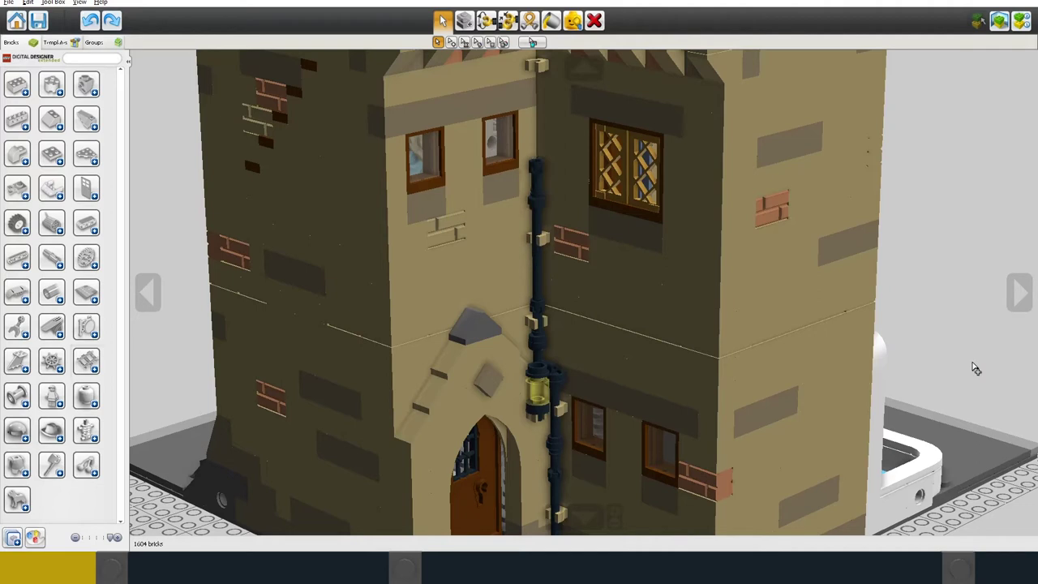
key("ctrl+z")
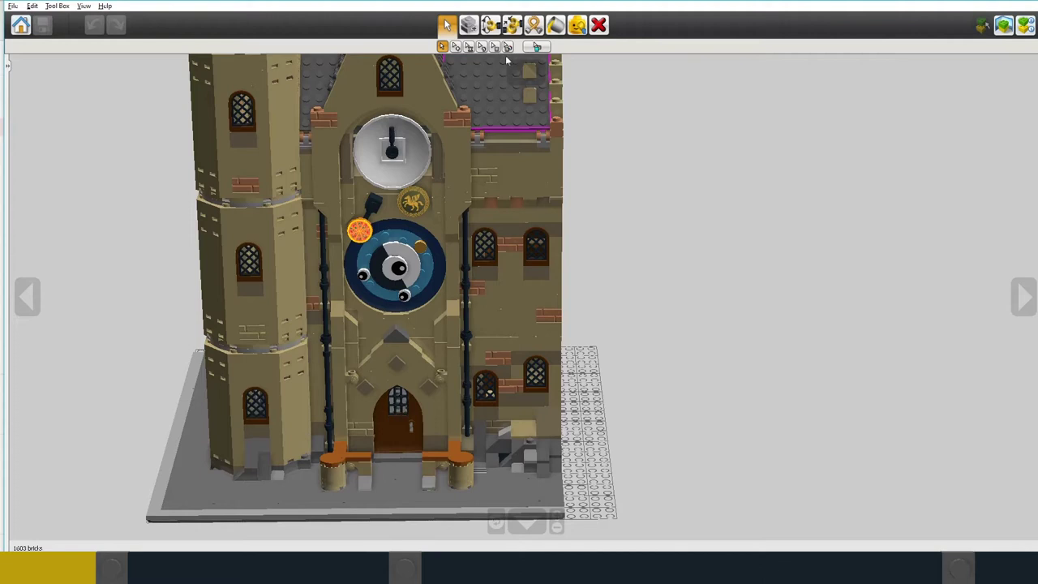
left_click(469, 46)
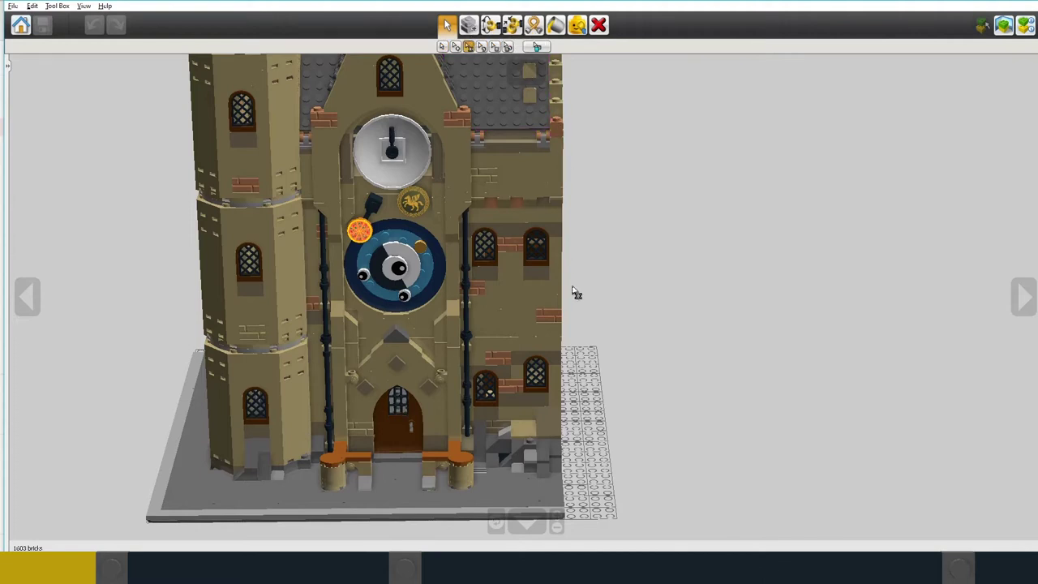
left_click(535, 302)
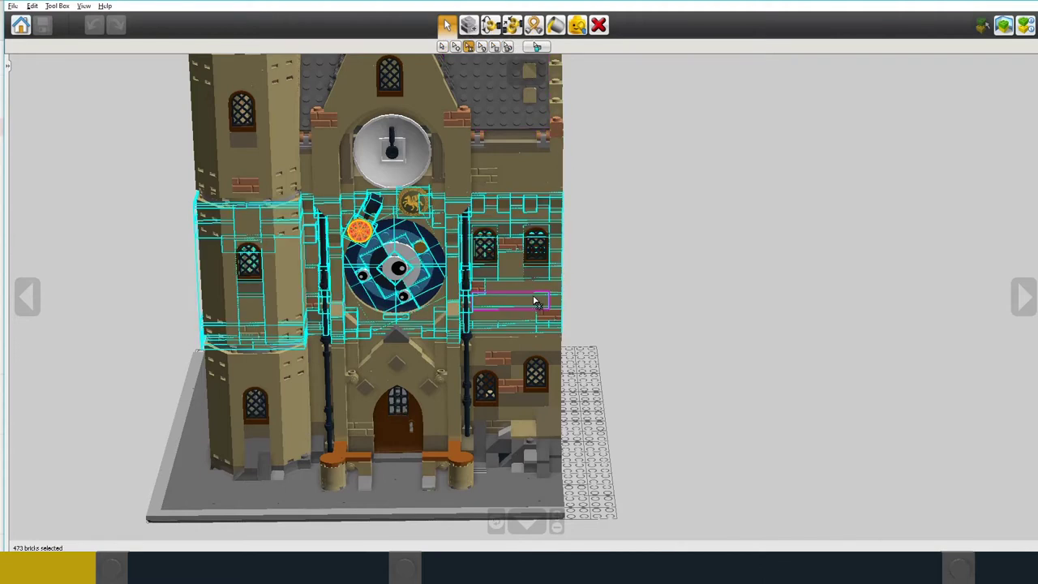
left_click_drag(545, 303, 931, 432)
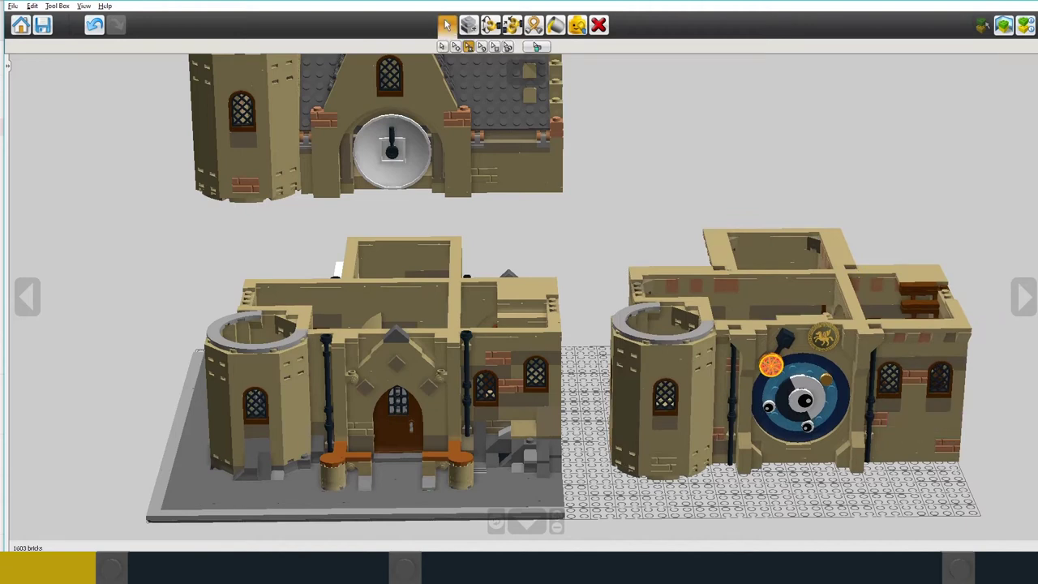
key("ctrl+z")
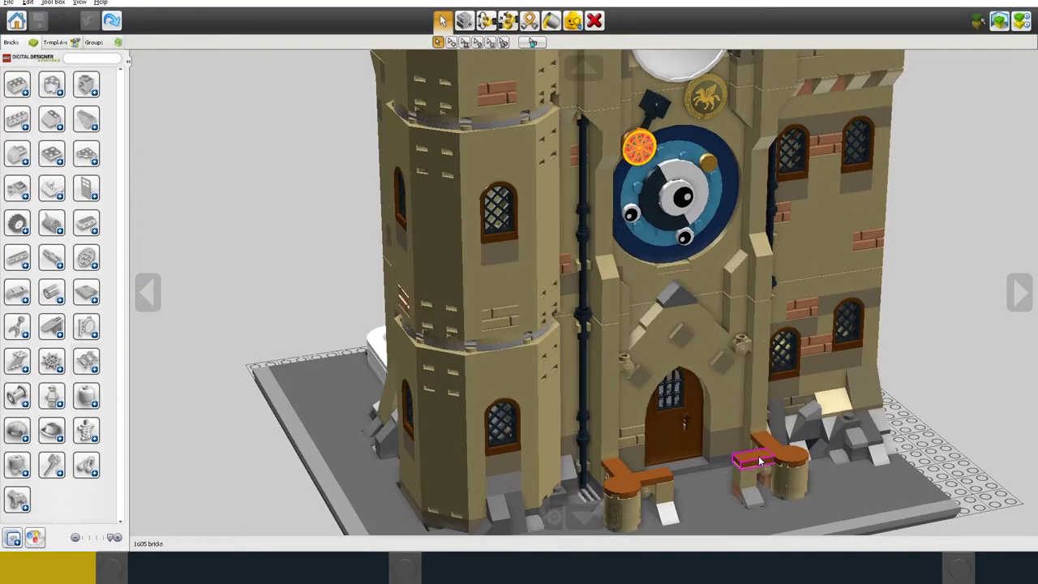
Zoom in on the orange-topped benches by the front door and select the step grate.
scroll(763, 410, "up", 3)
scroll(746, 385, "up", 5)
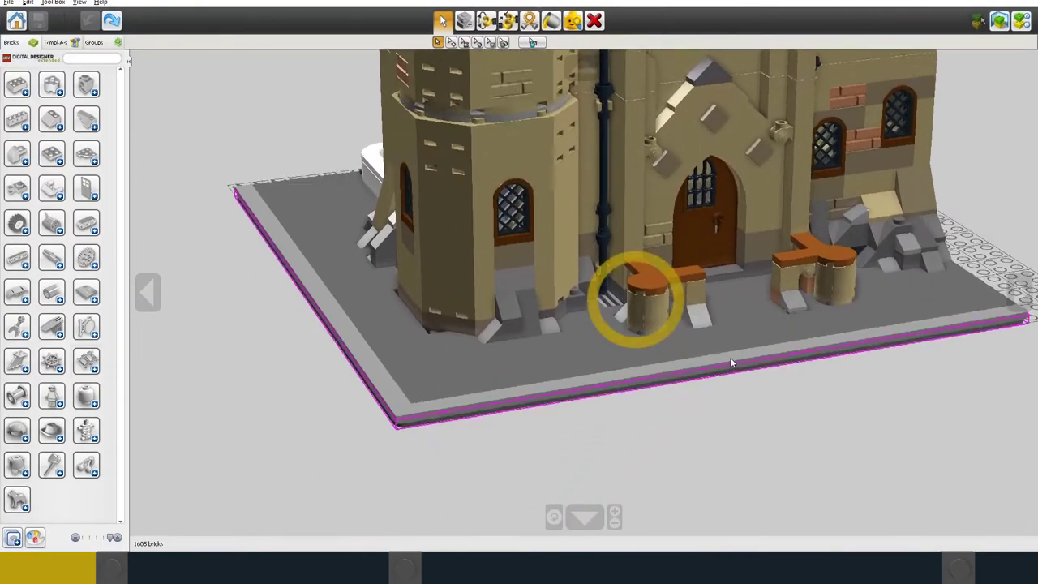
scroll(730, 362, "up", 2)
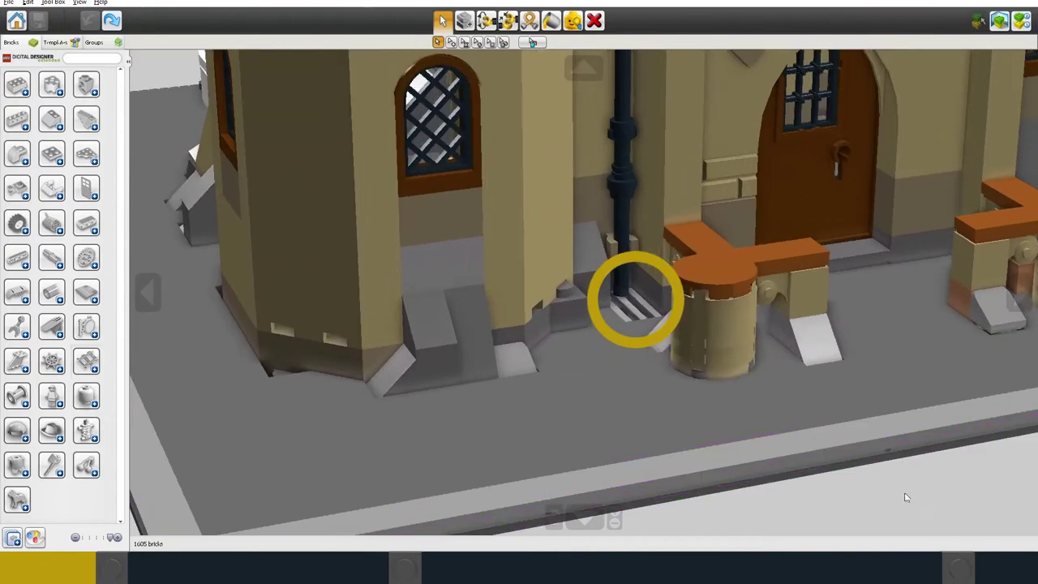
right_click_drag(907, 498, 794, 491)
left_click(798, 460)
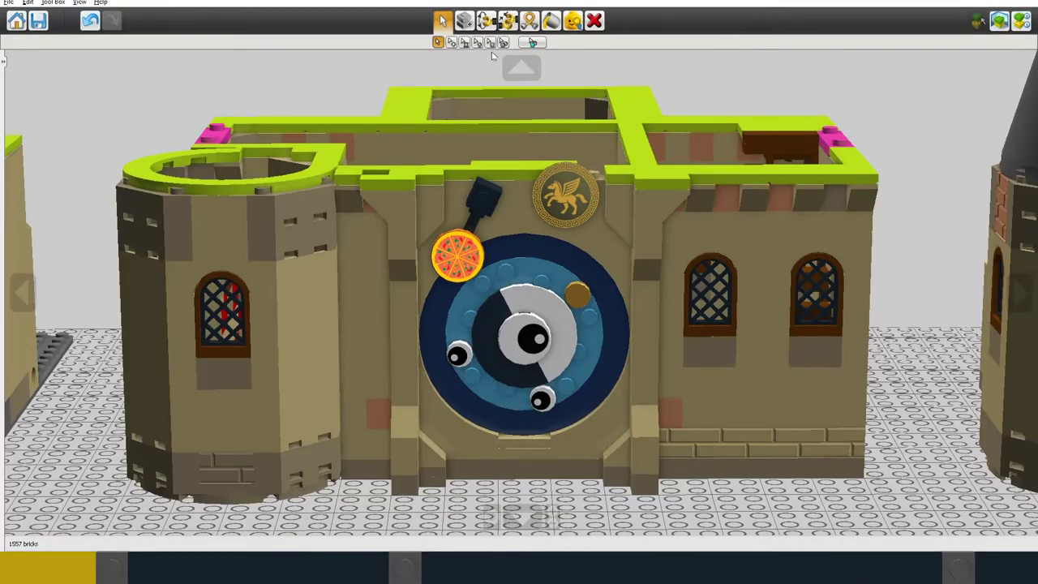
Tilt the dark hinge arm holding the pizza disc to -28.1 degrees.
left_click(486, 21)
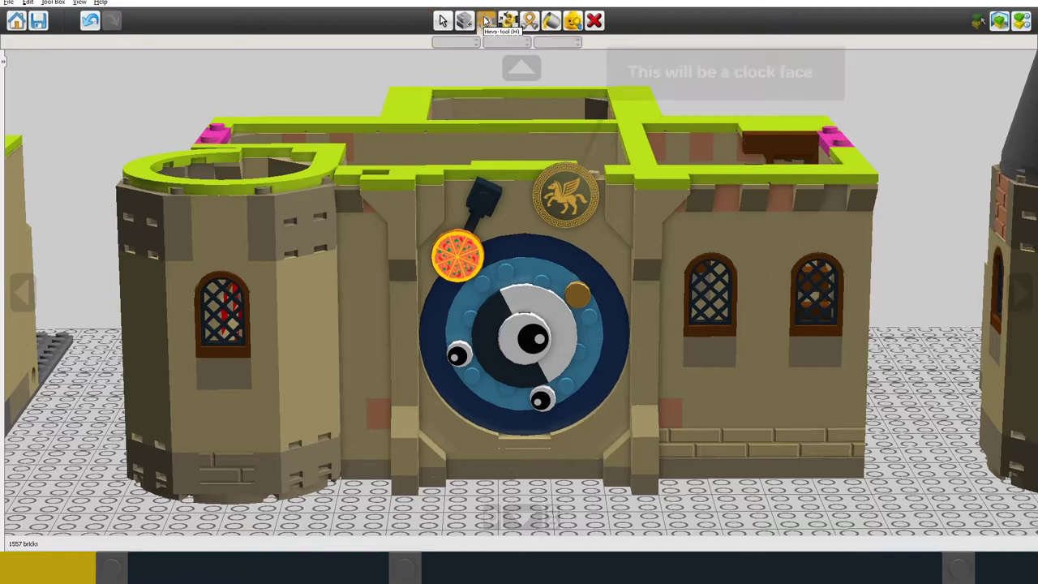
left_click(483, 205)
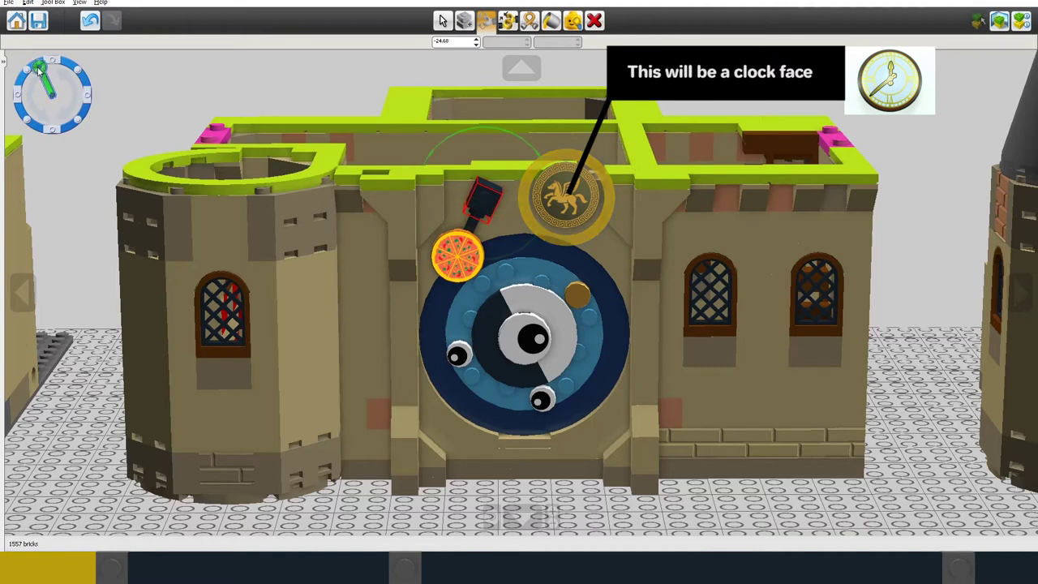
mouse_move(42, 75)
left_mouse_down()
mouse_move(73, 72)
mouse_move(37, 71)
left_mouse_up()
Search 'horn' and place a Warm Gold conical horn on the pillar left of the dial.
left_click(122, 81)
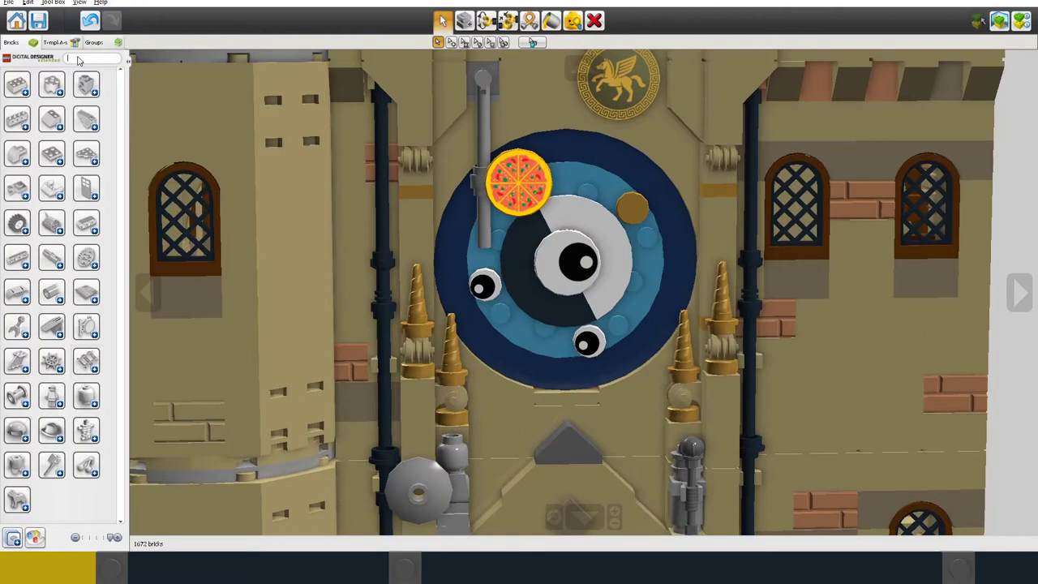
type("horn")
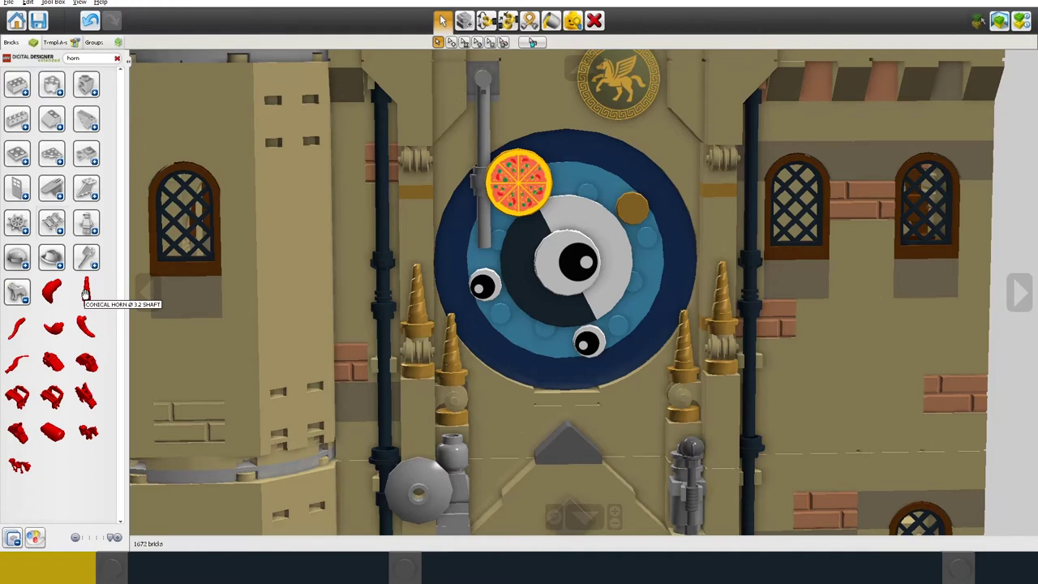
left_click(87, 298)
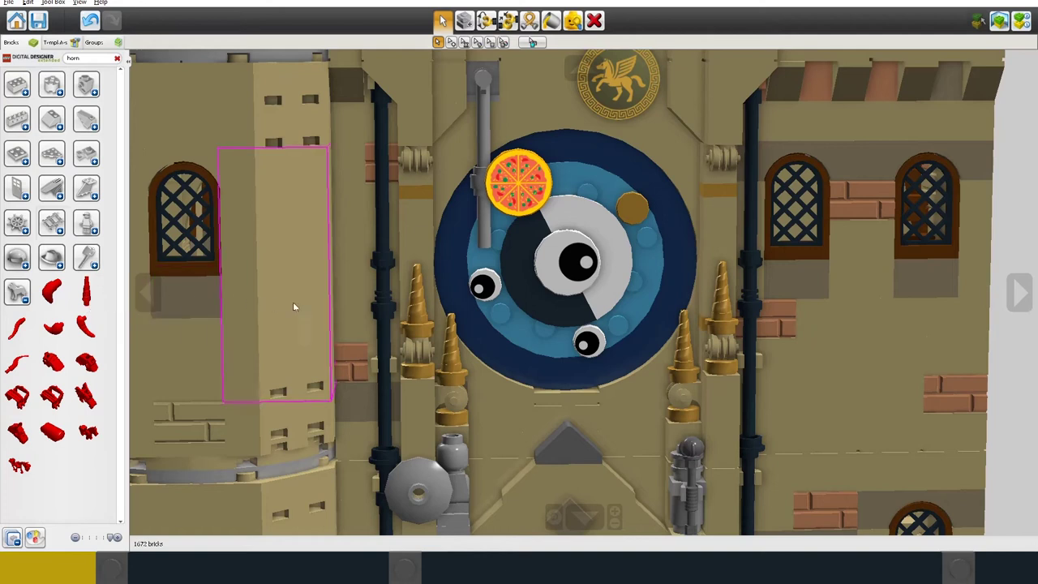
left_click(419, 312)
Collapse the horn results and pan, zoom and orbit to the grey parts by the door.
right_click_drag(427, 334, 361, 333)
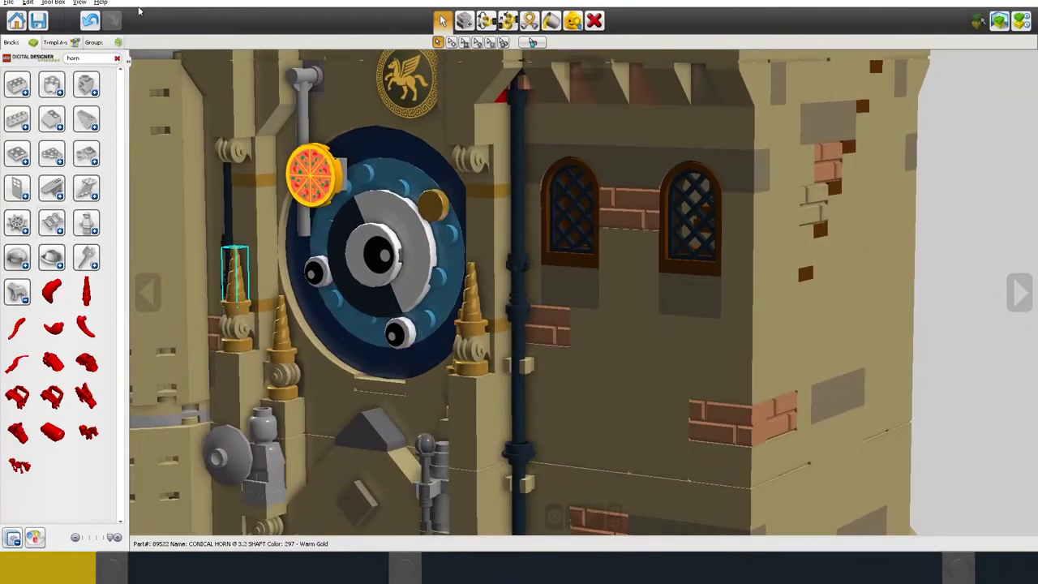
left_click(17, 292)
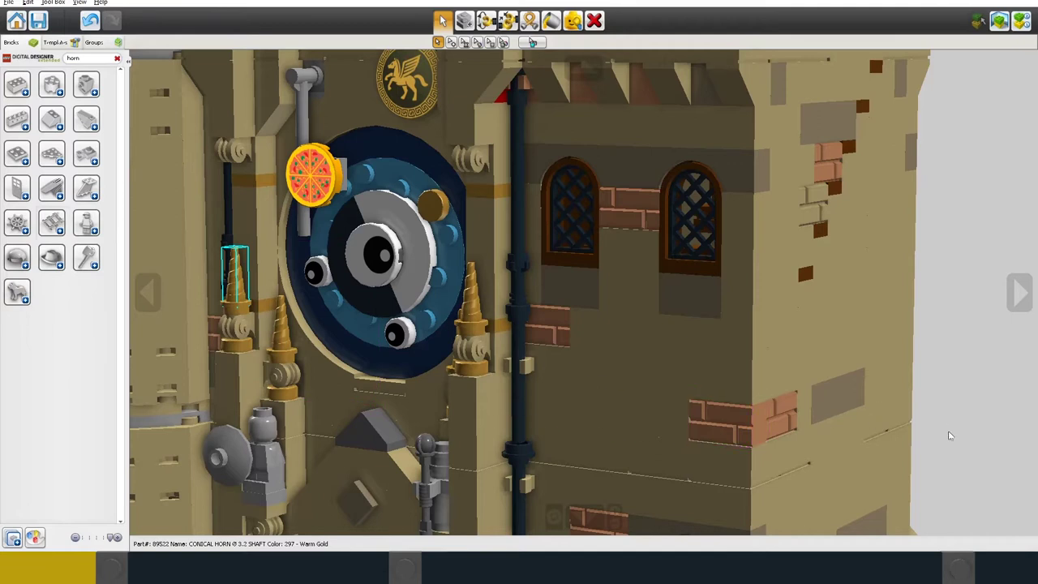
right_click_drag(949, 433, 1010, 263, "shift")
scroll(551, 279, "up", 3)
scroll(552, 292, "up", 2)
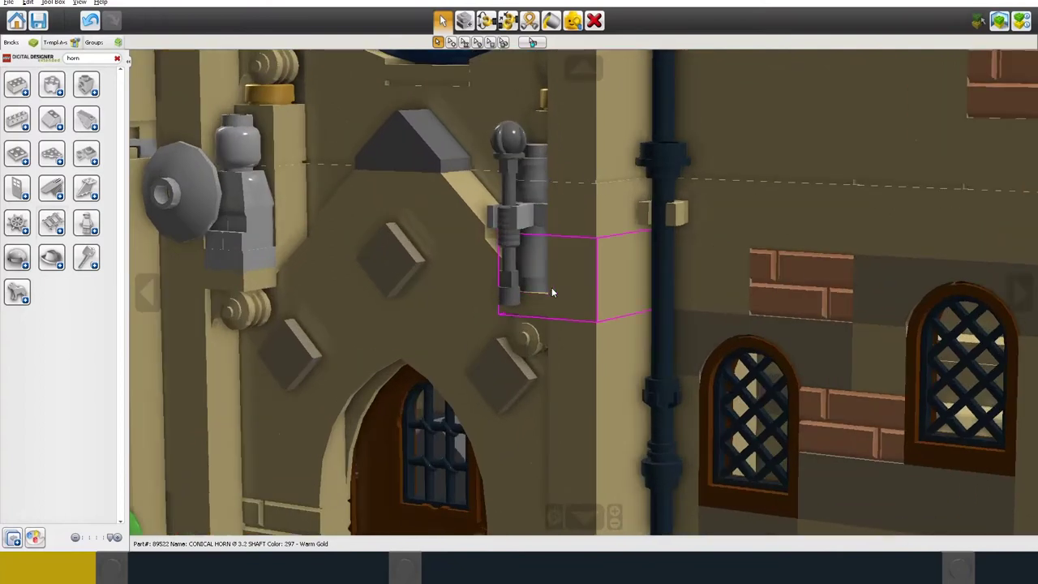
right_click_drag(552, 289, 606, 290)
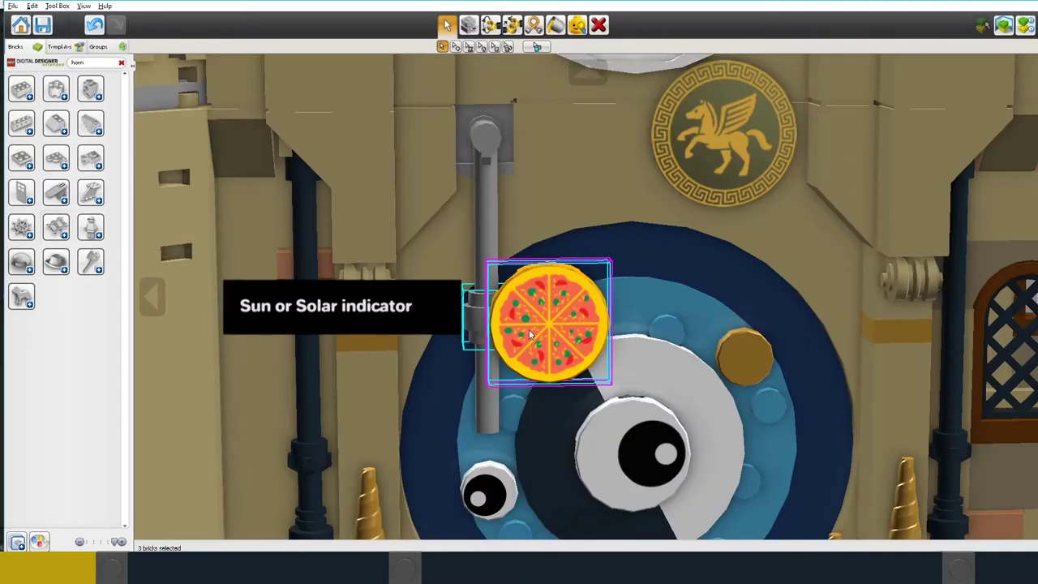
Move the pizza disc beside the grey pipe and swing the hinged lever back upright.
left_click_drag(529, 334, 526, 372)
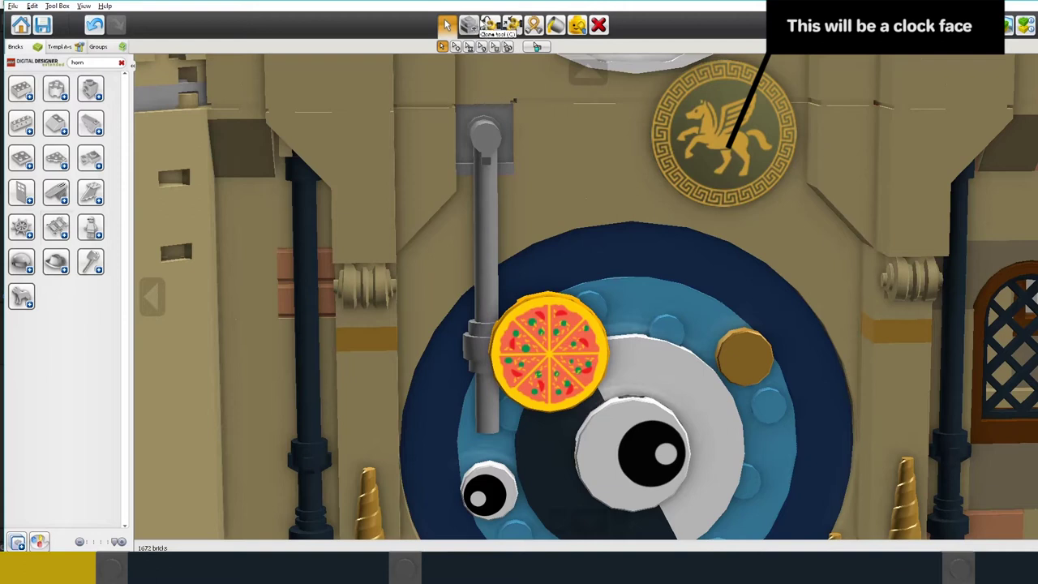
left_click(490, 26)
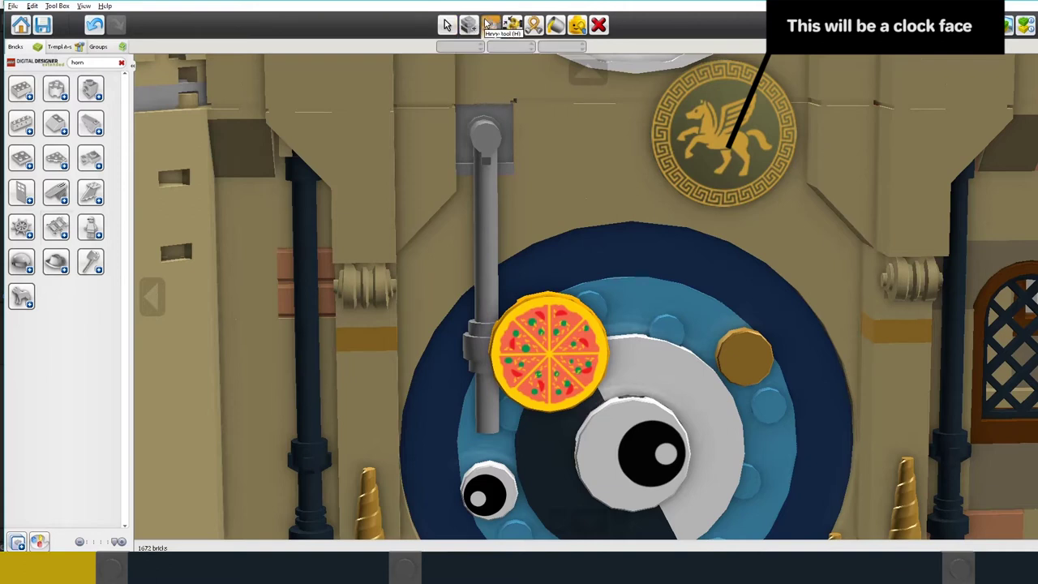
left_click(488, 142)
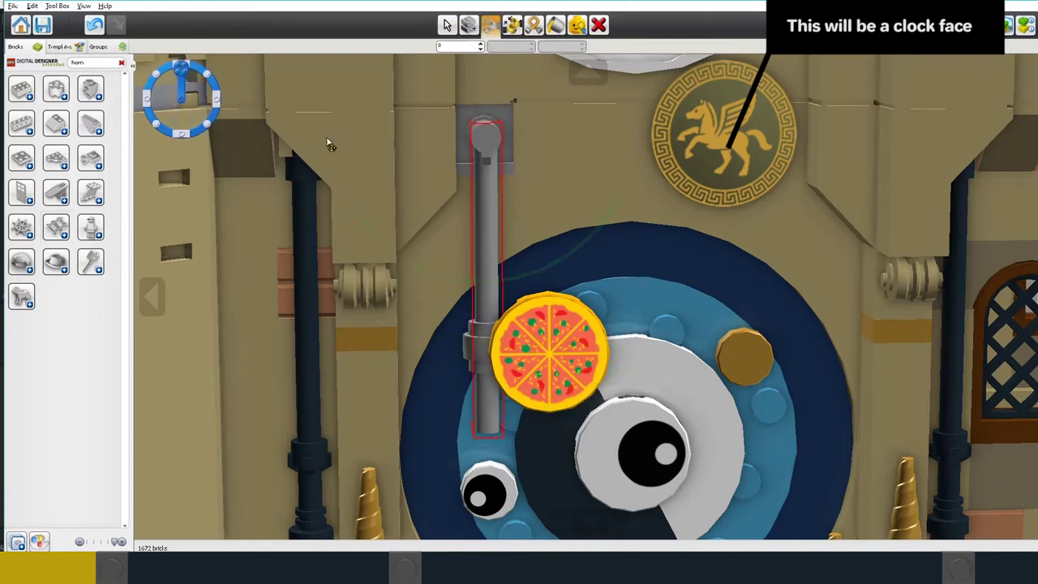
key("Down")
key("Down")
key("Down")
key("Down")
key("Down")
key("Down")
key("Down")
key("Down")
key("Down")
key("Down")
key("Down")
key("Down")
key("Down")
key("Down")
key("Down")
key("Down")
key("Down")
key("Down")
key("Down")
key("Down")
key("Down")
key("Down")
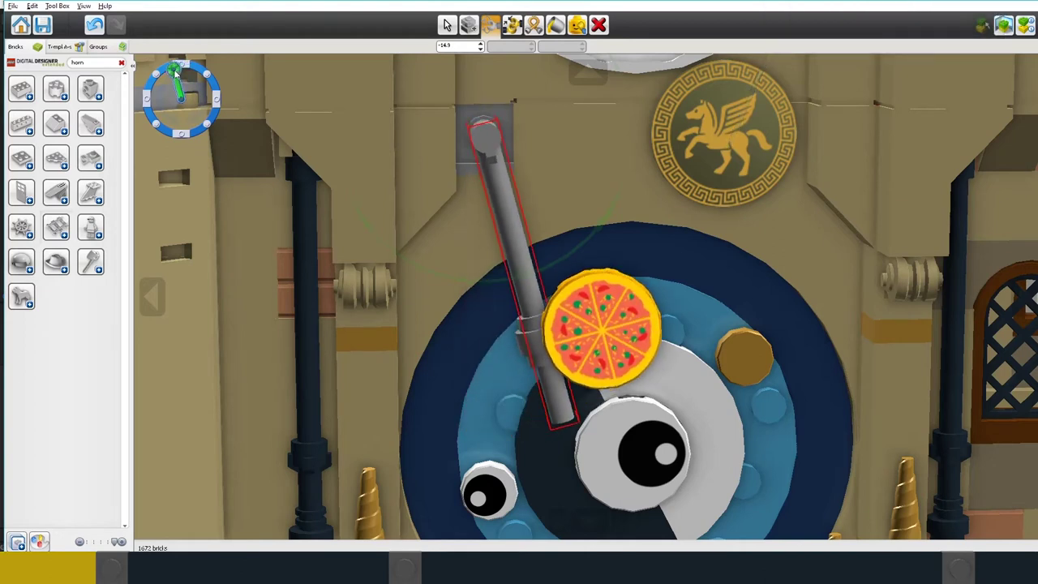
key("Down")
key("Down")
key("Down")
key("Down")
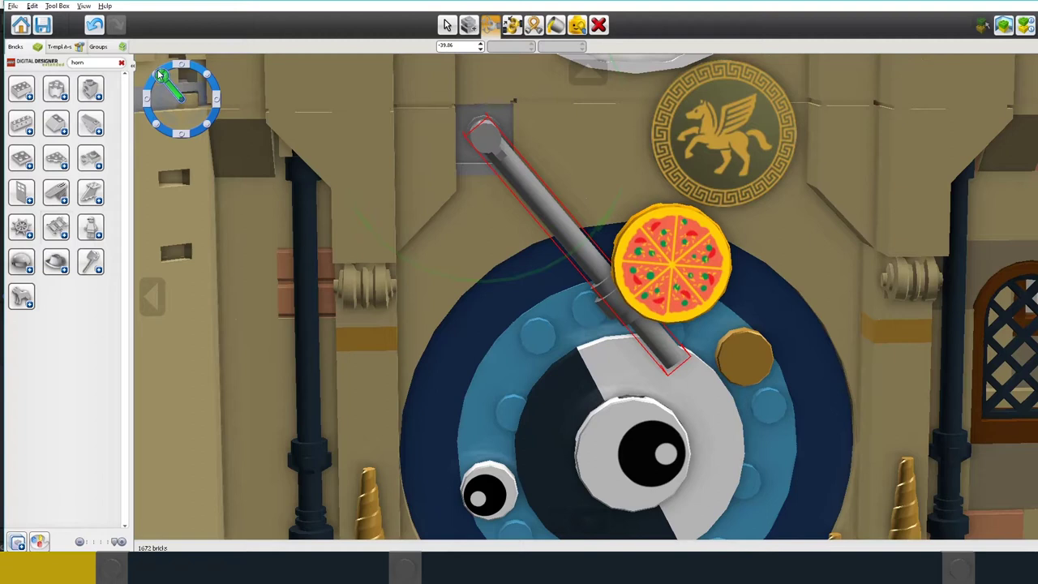
left_click_drag(161, 73, 191, 74)
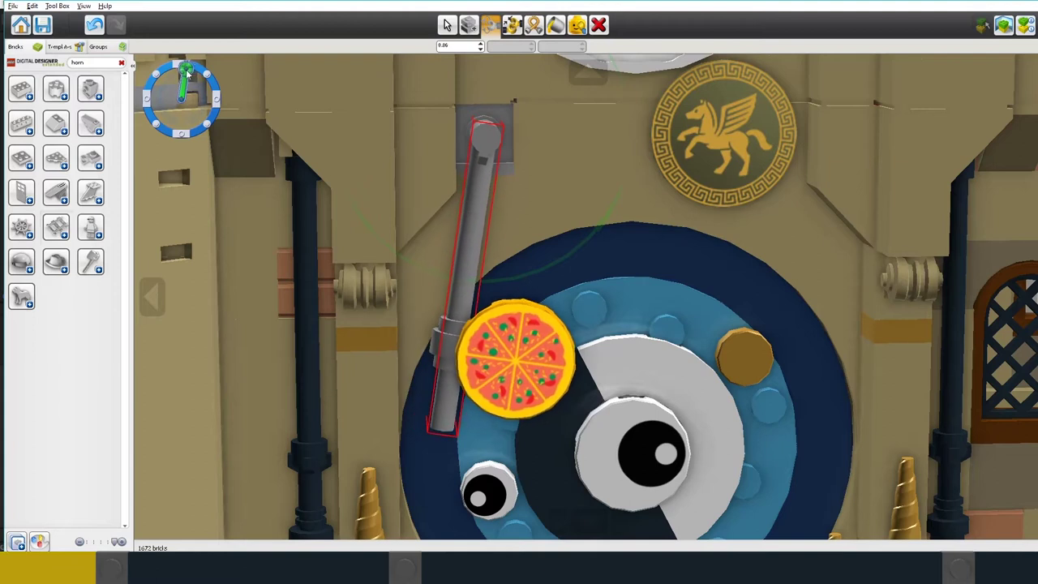
left_click_drag(186, 73, 183, 73)
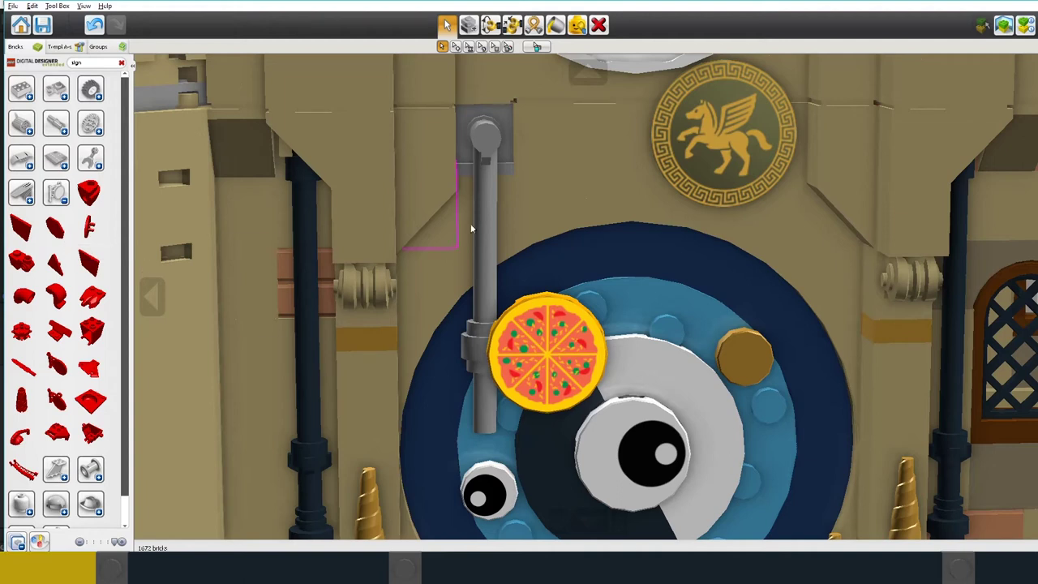
Remove the pizza tile, red piece and lever clip, and place a round sign on the dial.
left_click(601, 29)
left_click(558, 346)
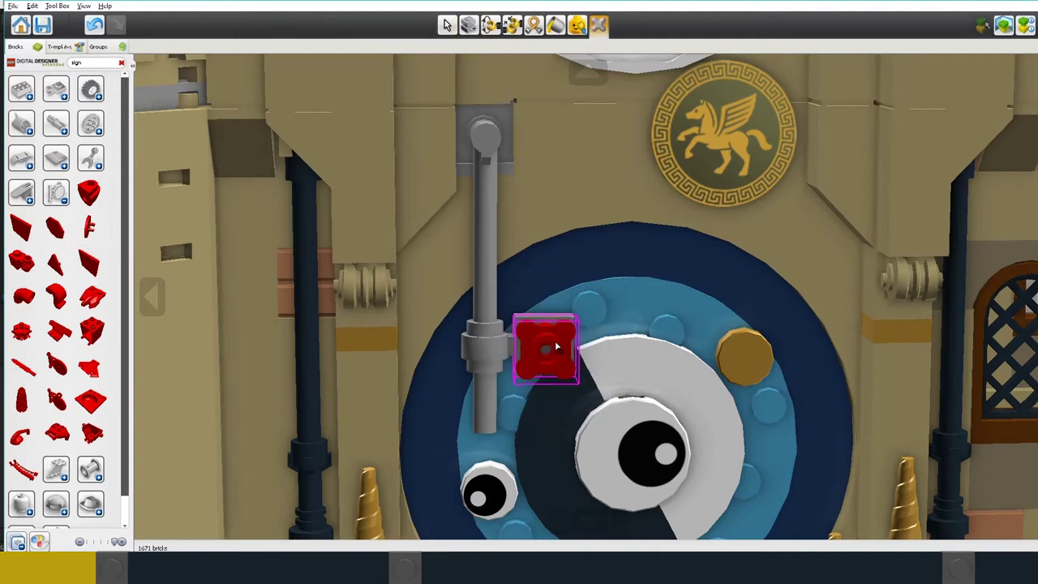
left_click(555, 347)
left_click(551, 344)
left_click(89, 229)
left_click(473, 391)
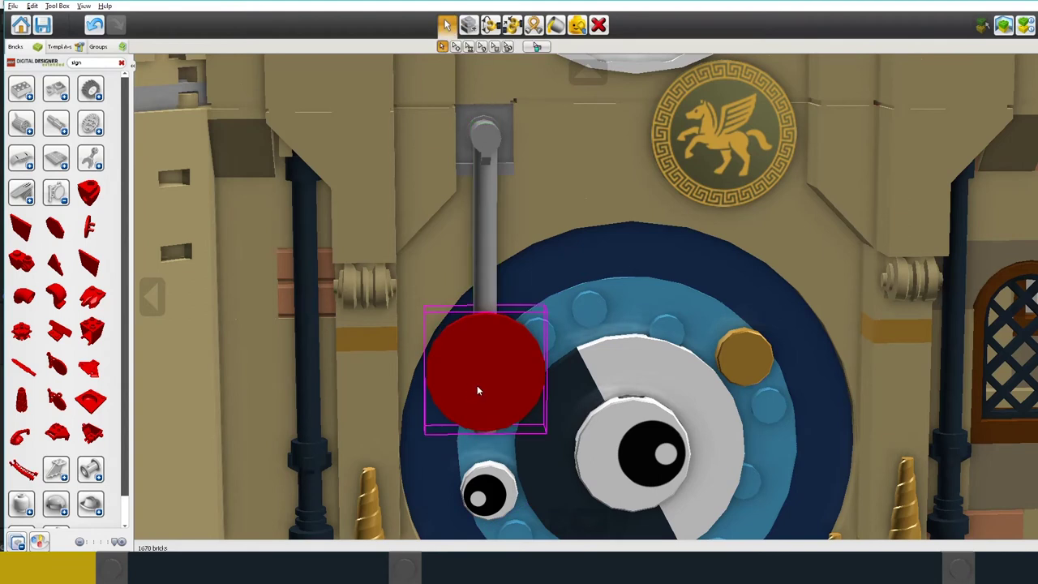
Paint the round sign white.
left_click(555, 25)
left_click(455, 47)
left_click(566, 85)
left_click(466, 401)
key("v")
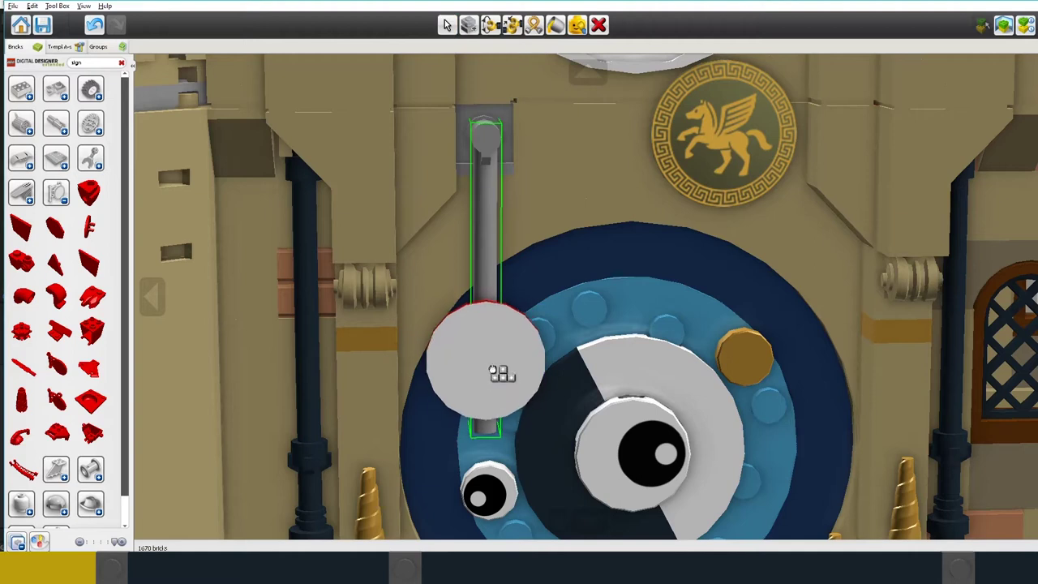
Slide the white sign higher on the lever and hinge the lever to about 30°.
mouse_move(491, 370)
left_mouse_down()
mouse_move(503, 308)
mouse_move(499, 355)
left_mouse_up()
key("h")
left_click(489, 138)
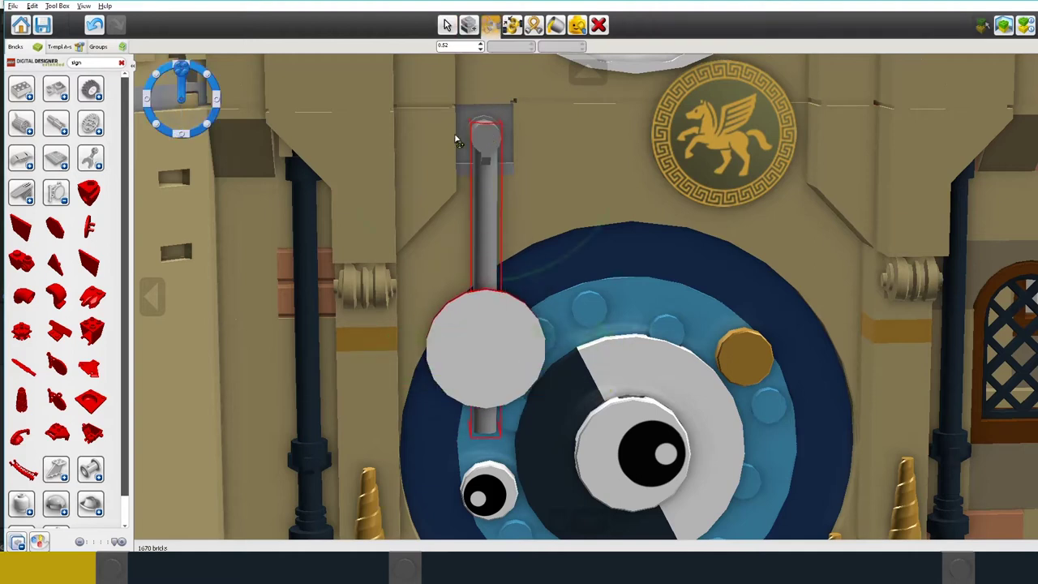
mouse_move(189, 74)
left_mouse_down()
mouse_move(175, 68)
mouse_move(163, 79)
mouse_move(183, 73)
left_mouse_up()
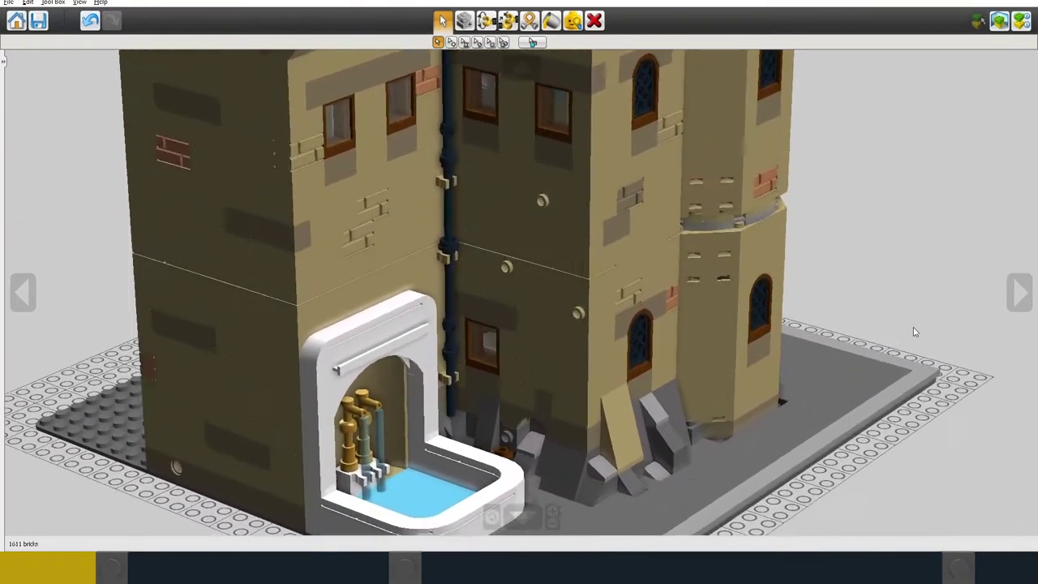
scroll(914, 332, "up", 2)
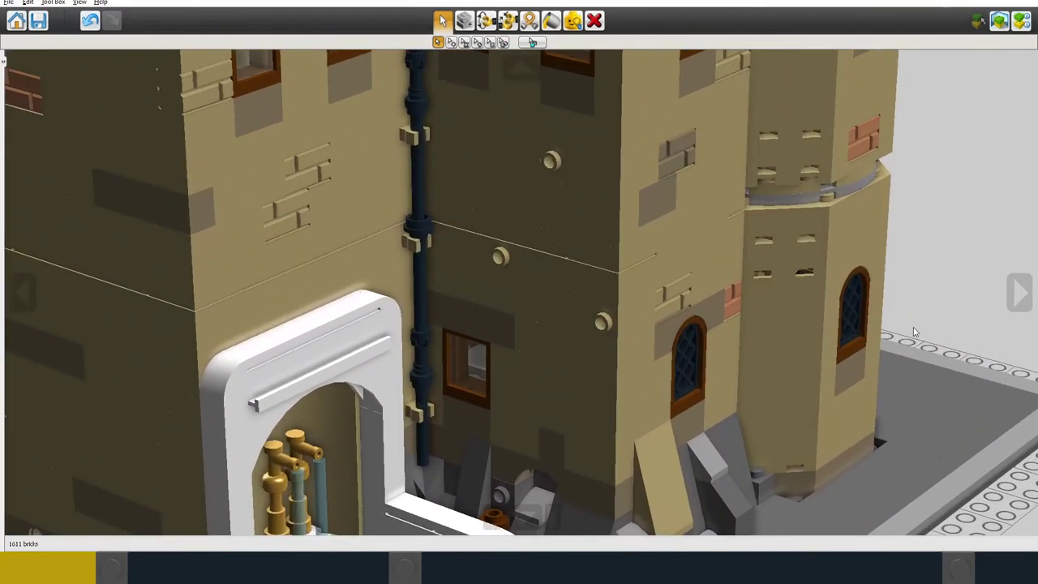
Undo the removals to restore the brown brick, branches, stem and pink flowers of the climbing plant.
key("ctrl+z")
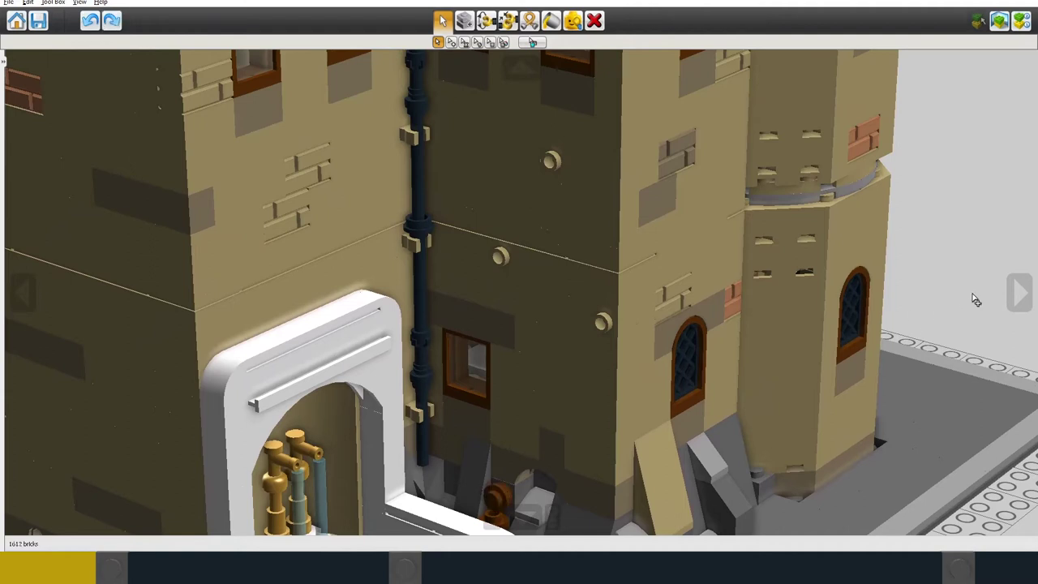
key("ctrl+z")
key("ctrl+z")
key("ctrl+z")
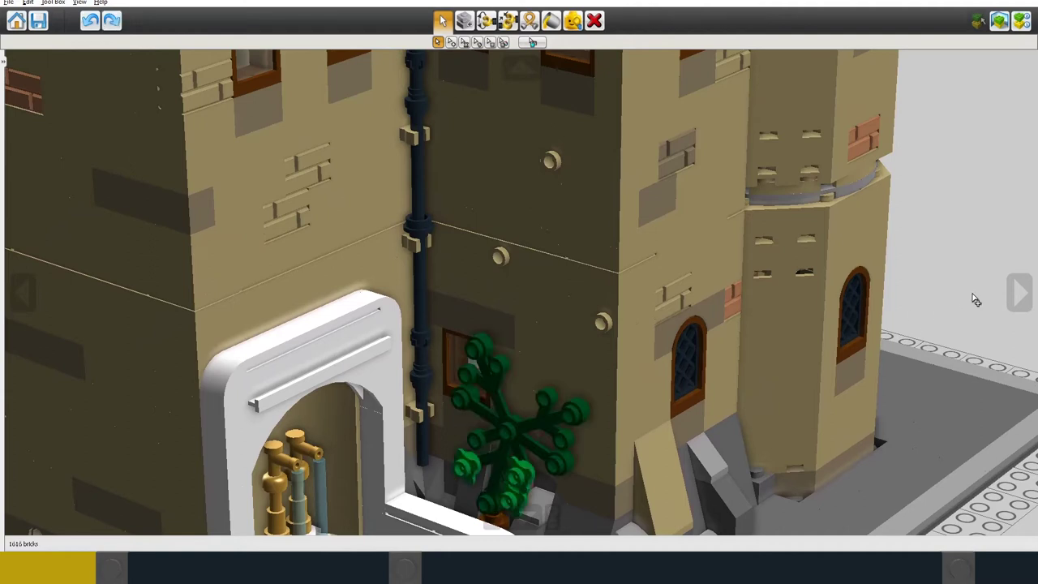
key("ctrl+z")
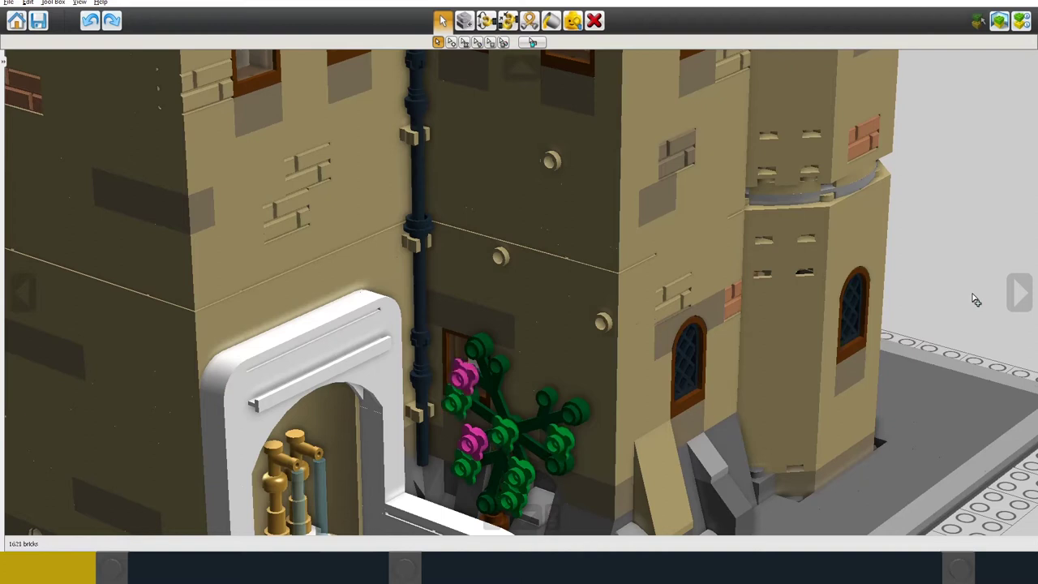
key("ctrl+z")
key("ctrl+z")
key("ctrl+z")
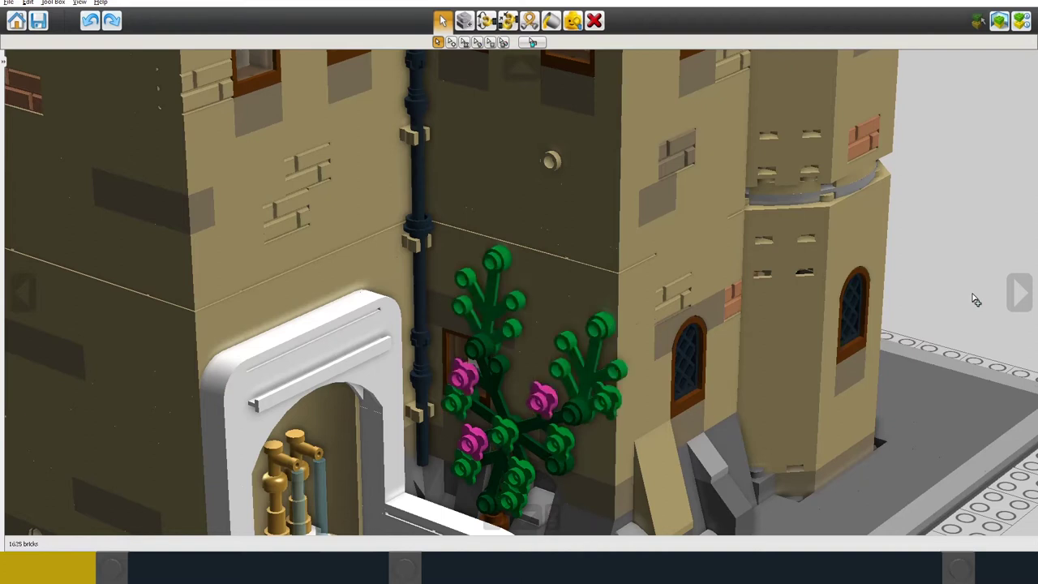
key("ctrl+z")
key("ctrl+z")
key("ctrl+z")
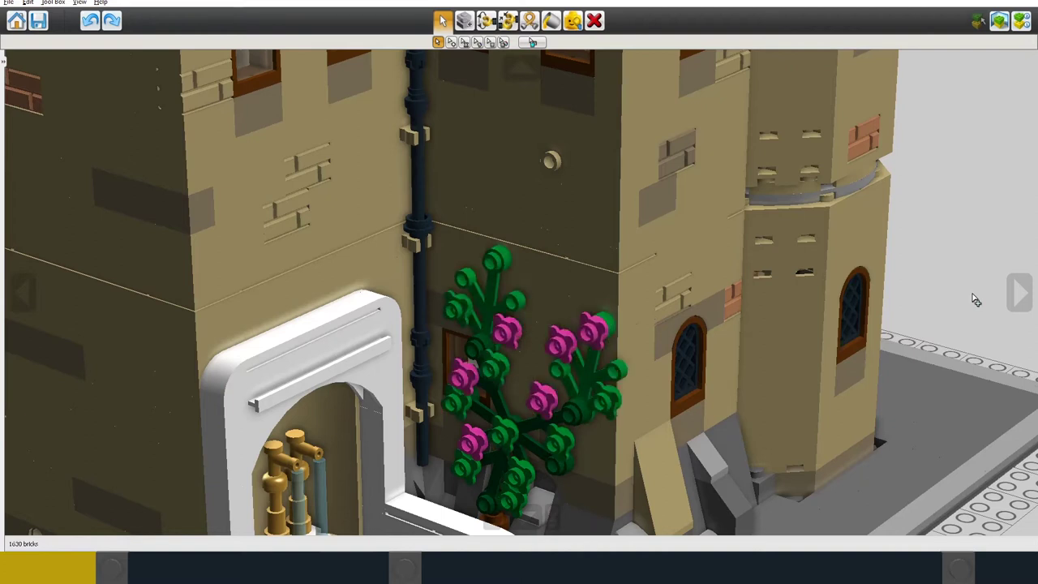
key("ctrl+z")
key("ctrl+z")
key("ctrl+z")
key("ctrl+z")
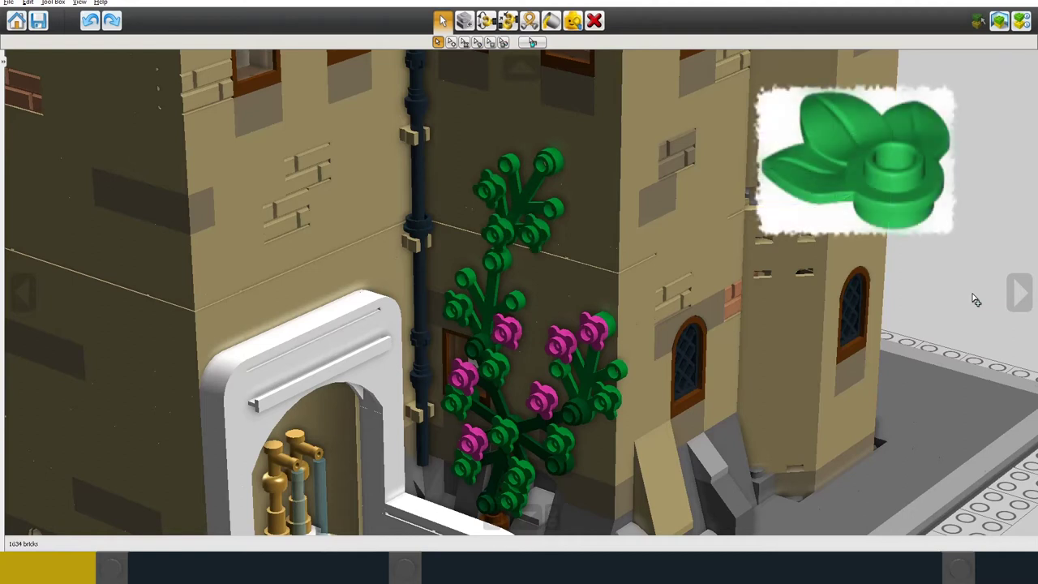
key("ctrl+z")
key("ctrl+z")
key("ctrl+z")
key("ctrl+z")
key("ctrl+z")
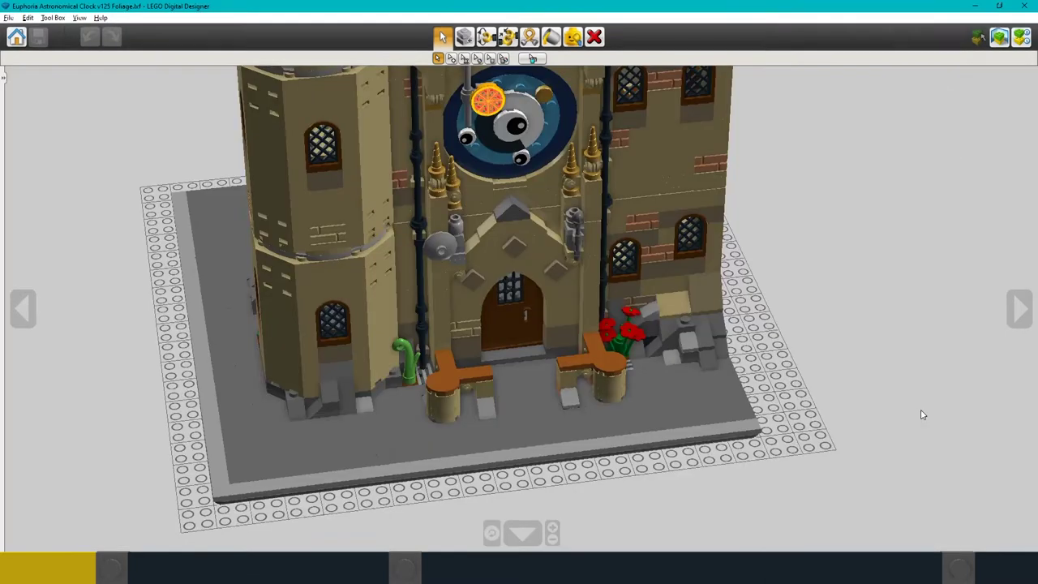
Zoom, pan and orbit along the street front down to street level by the lamp post.
scroll(921, 416, "up", 6)
scroll(920, 417, "up", 2)
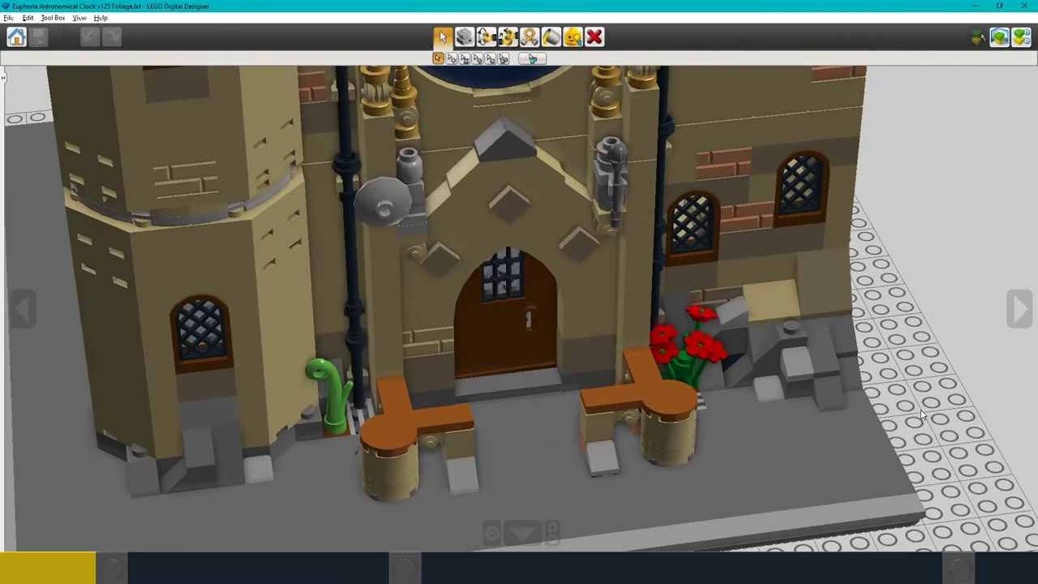
right_click_drag(957, 417, 897, 414)
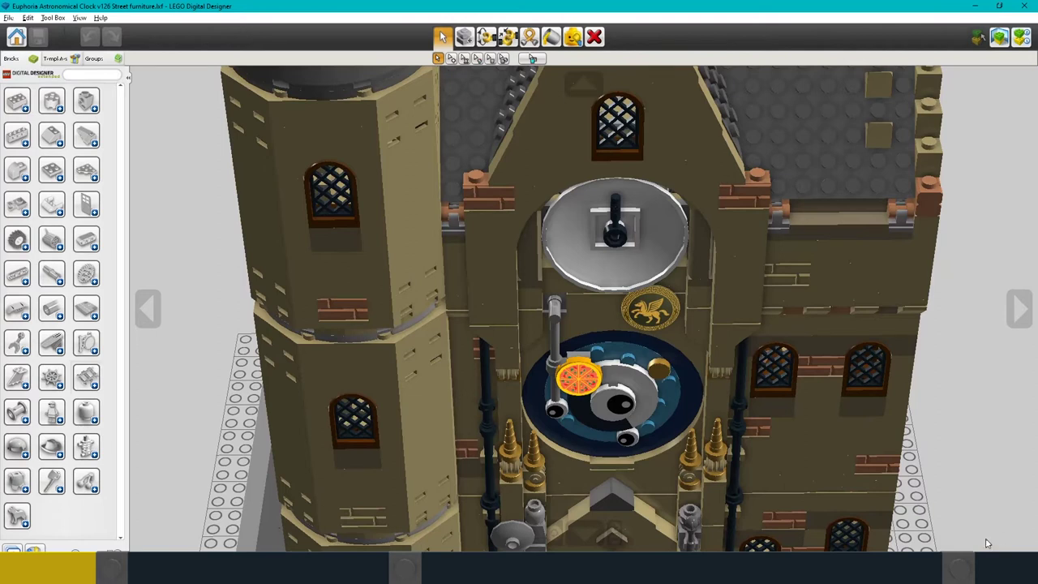
right_click_drag(987, 543, 986, 275)
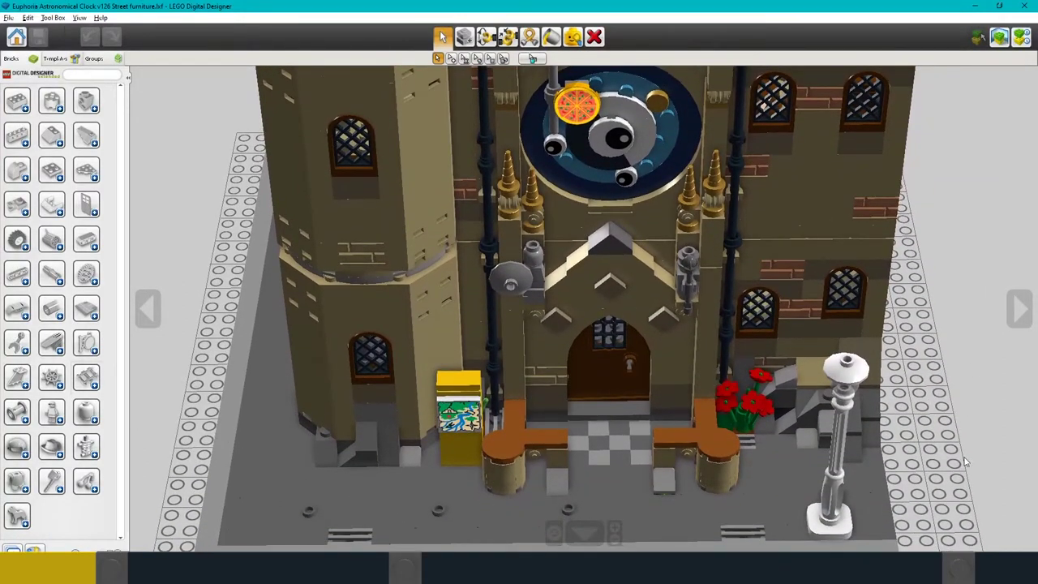
right_click_drag(966, 462, 942, 341)
scroll(942, 336, "up", 4)
scroll(942, 333, "up", 1)
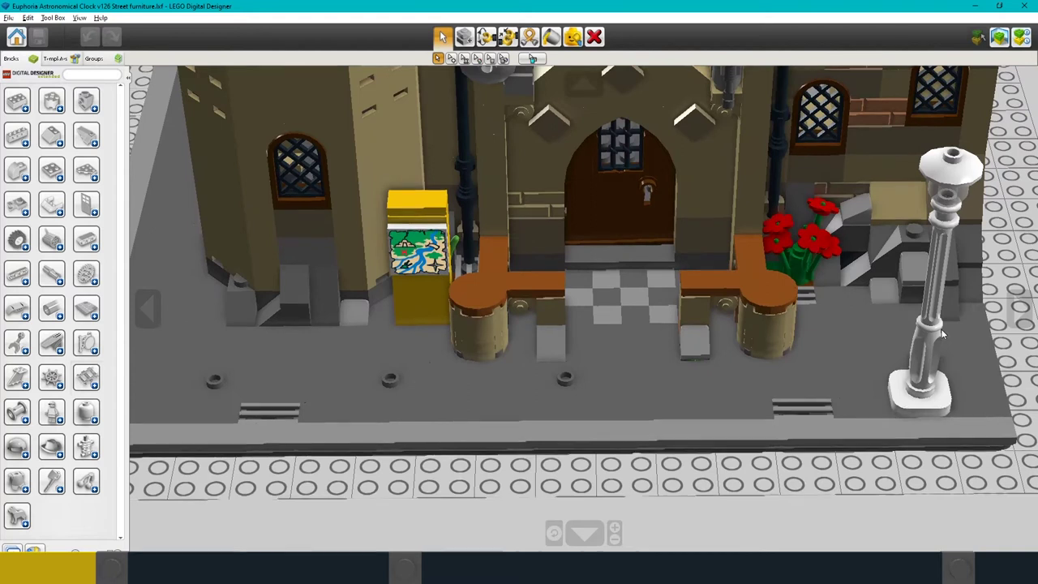
right_click_drag(941, 329, 849, 519)
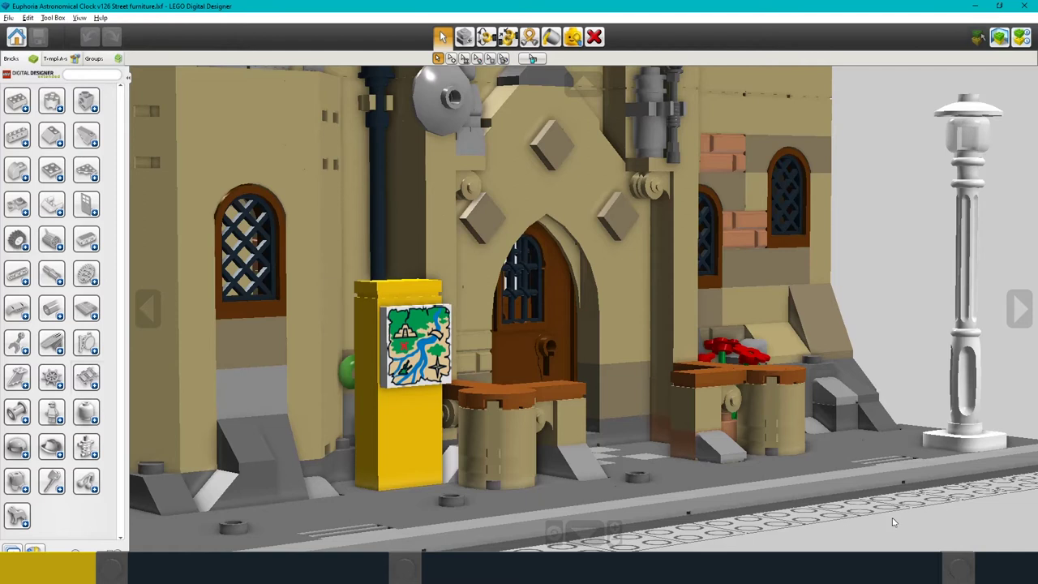
right_click_drag(907, 522, 828, 577)
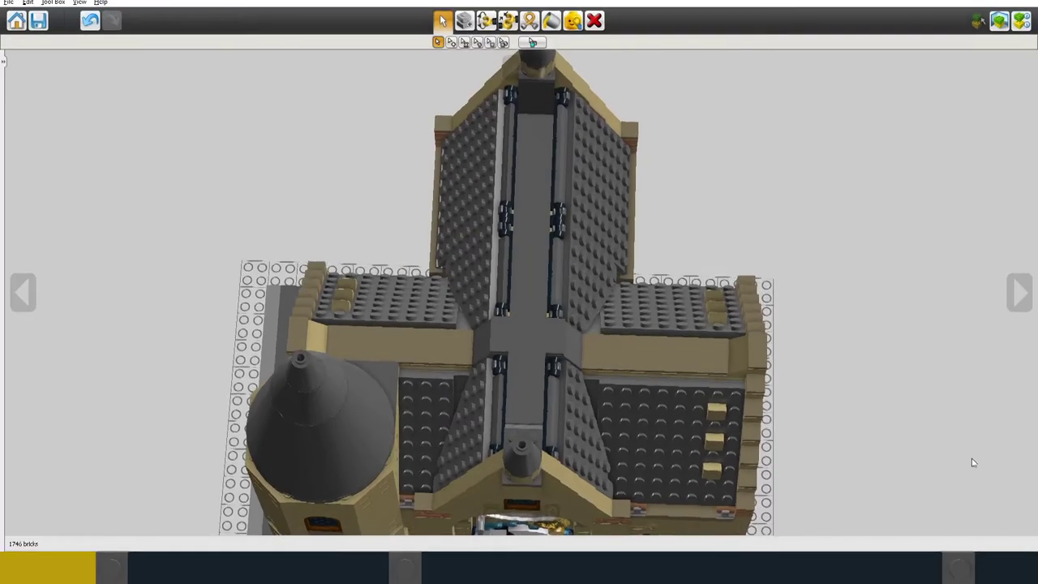
Undo to restore the cross-topped spire tips on the turret roof and front gable.
right_click_drag(973, 462, 804, 336)
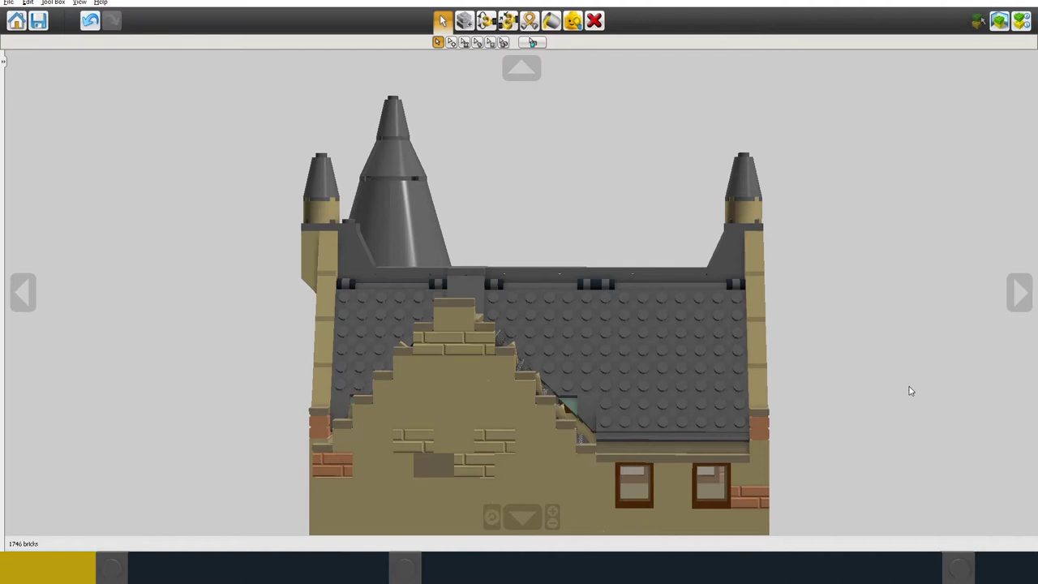
key("ctrl+z")
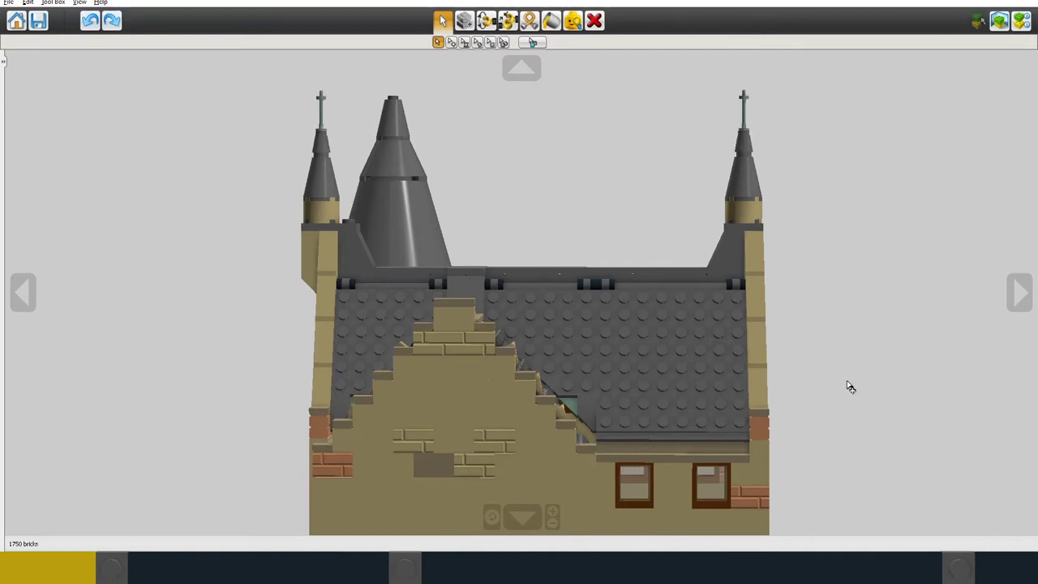
right_click_drag(825, 370, 964, 406)
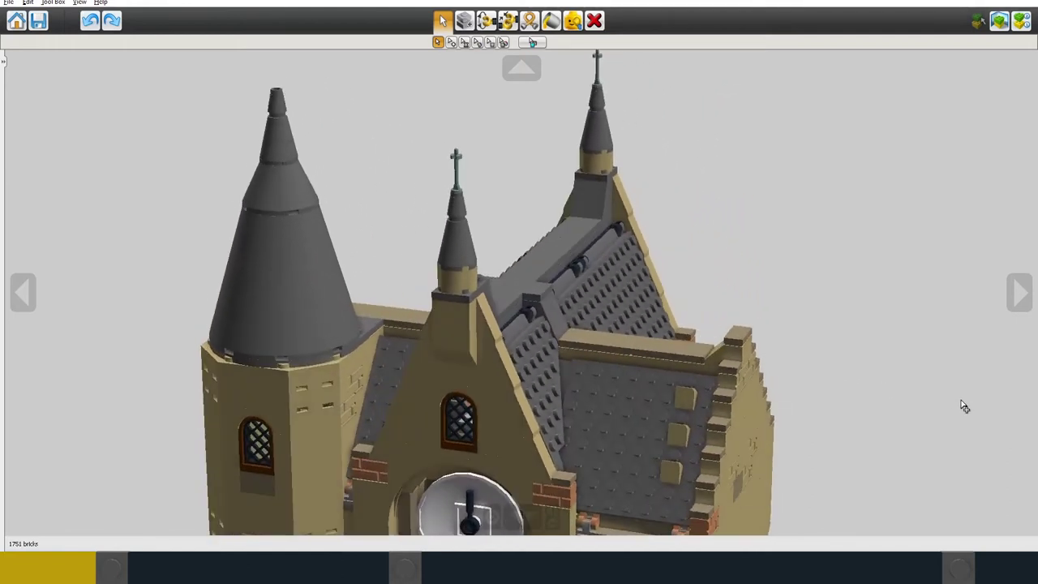
right_click_drag(878, 396, 915, 297)
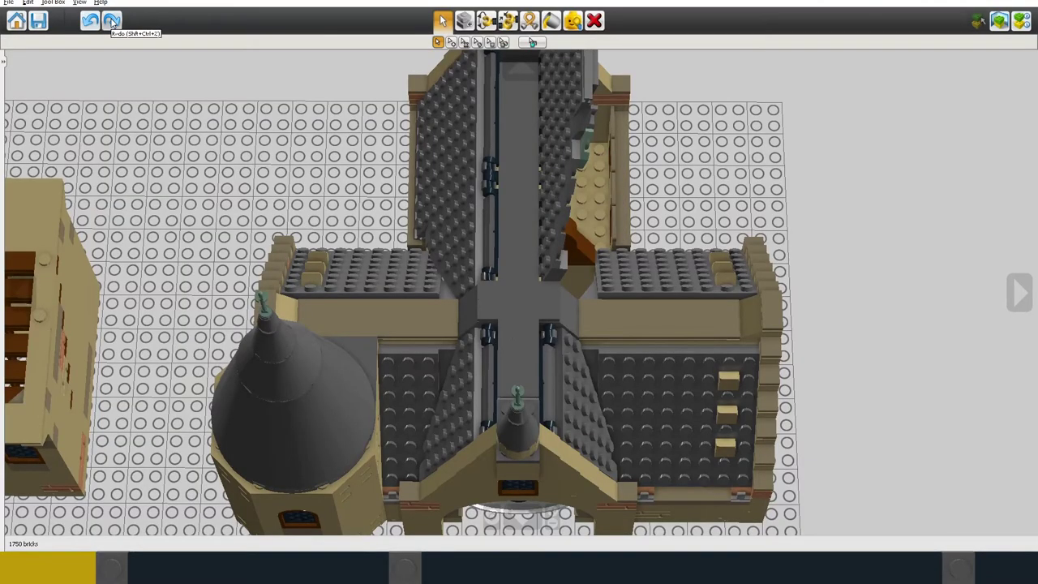
Redo the seven roof changes so the left and right wing roofs stand raised again.
left_click(112, 22)
left_click(112, 22)
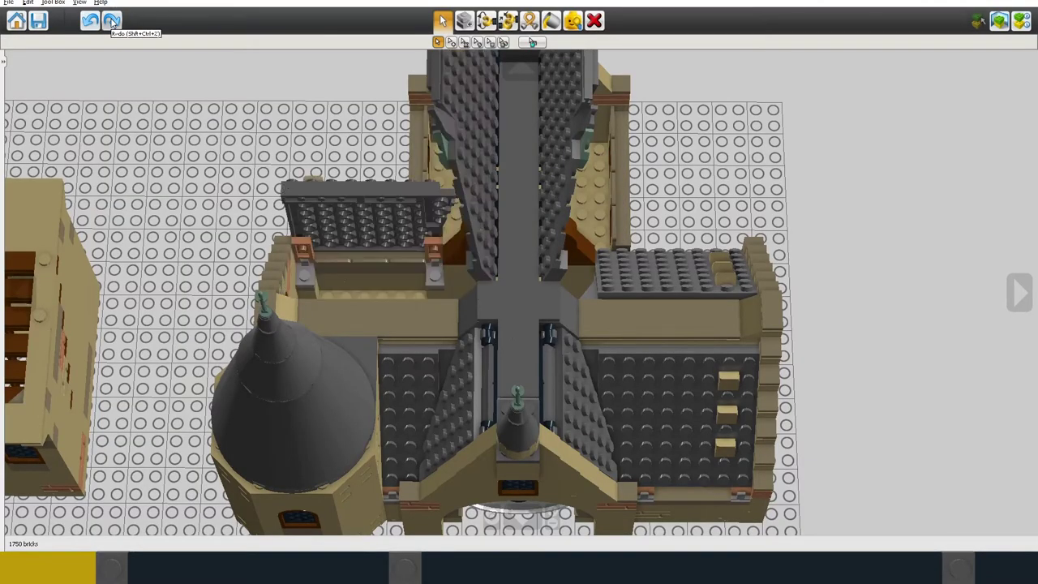
left_click(112, 22)
left_click(112, 22)
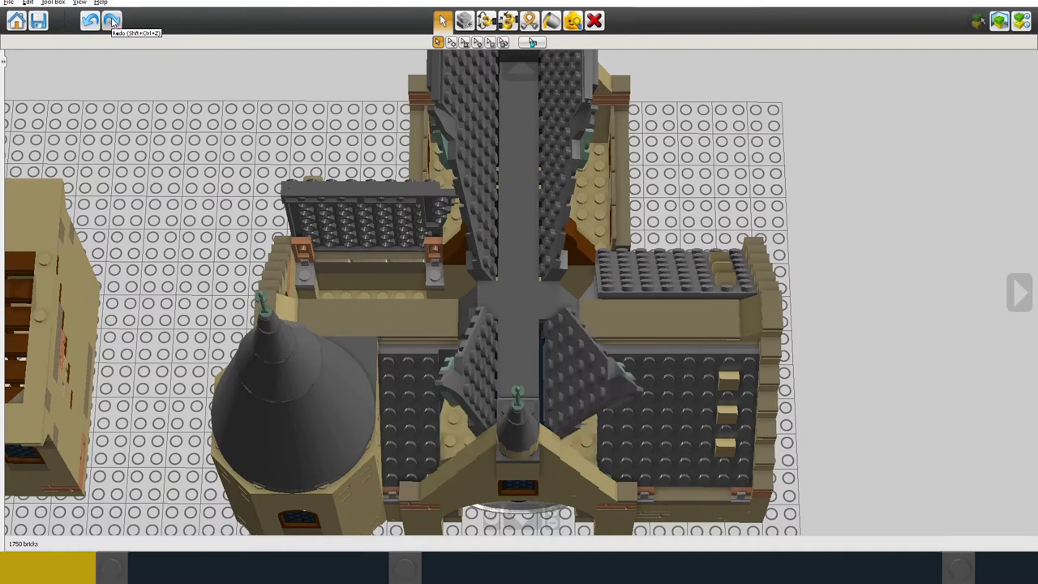
left_click(112, 22)
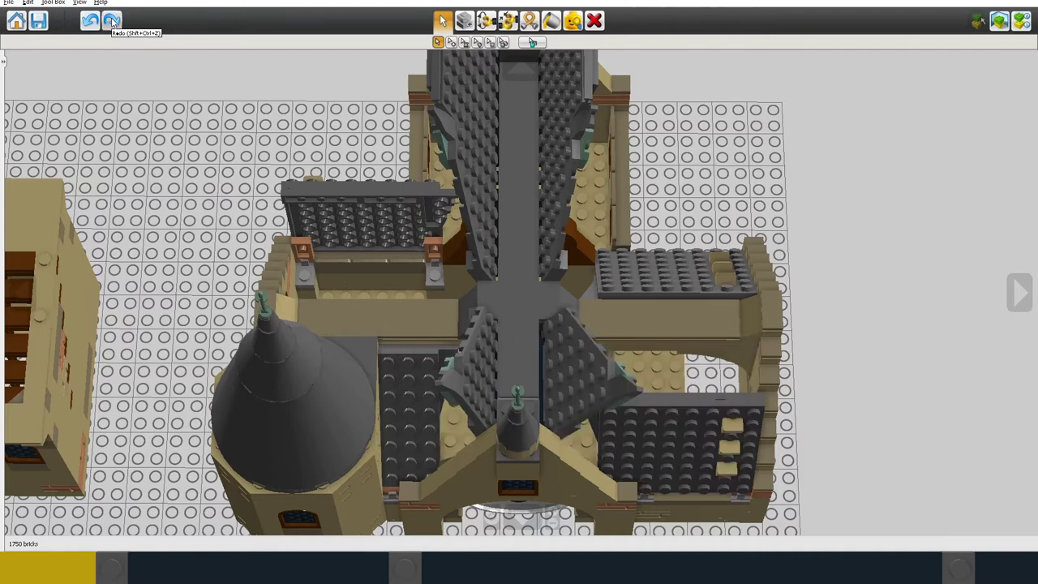
left_click(112, 22)
left_click(112, 22)
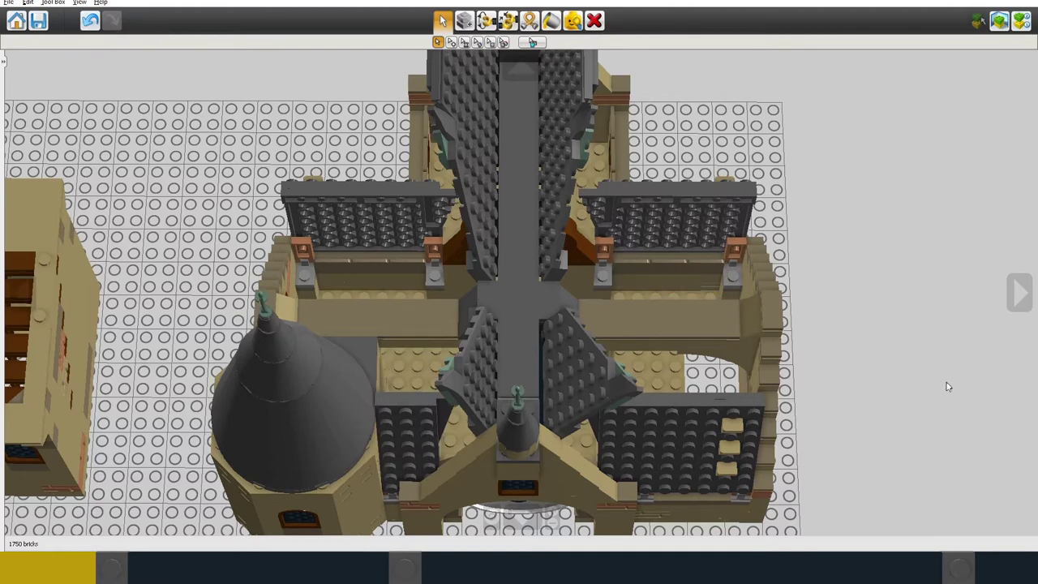
right_click_drag(952, 389, 869, 359)
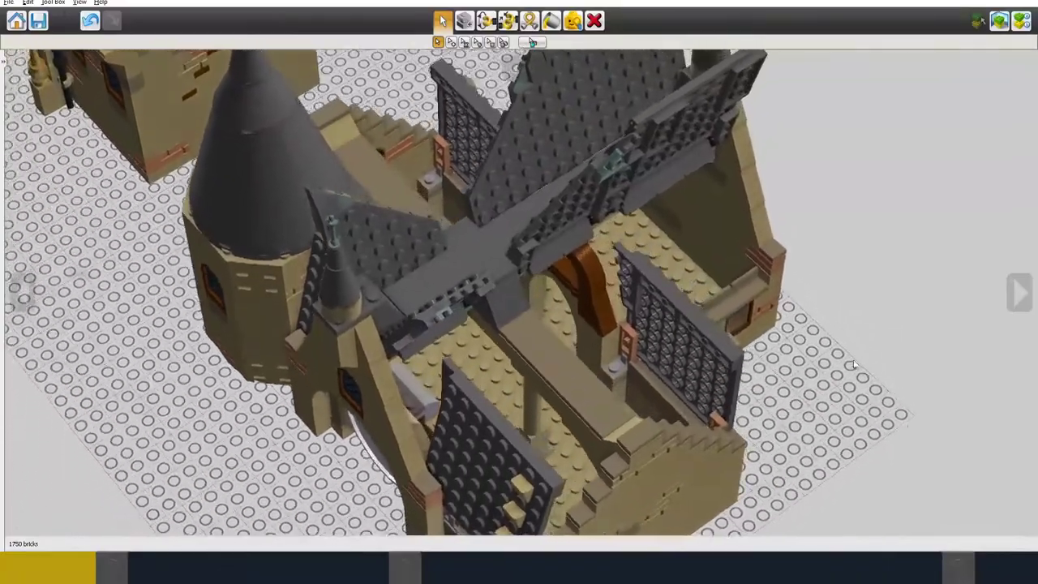
right_click_drag(853, 367, 754, 297)
right_click_drag(868, 349, 726, 461)
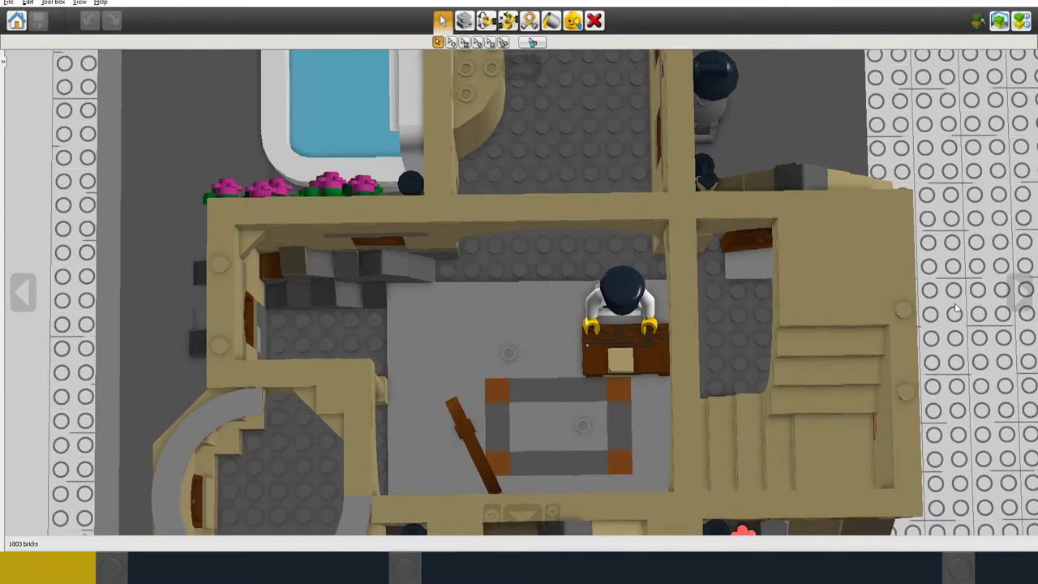
Place a Medium Stone Grey 2x2 flat tile on the floor beside the minifigure's desk.
middle_click_drag(955, 311, 991, 202)
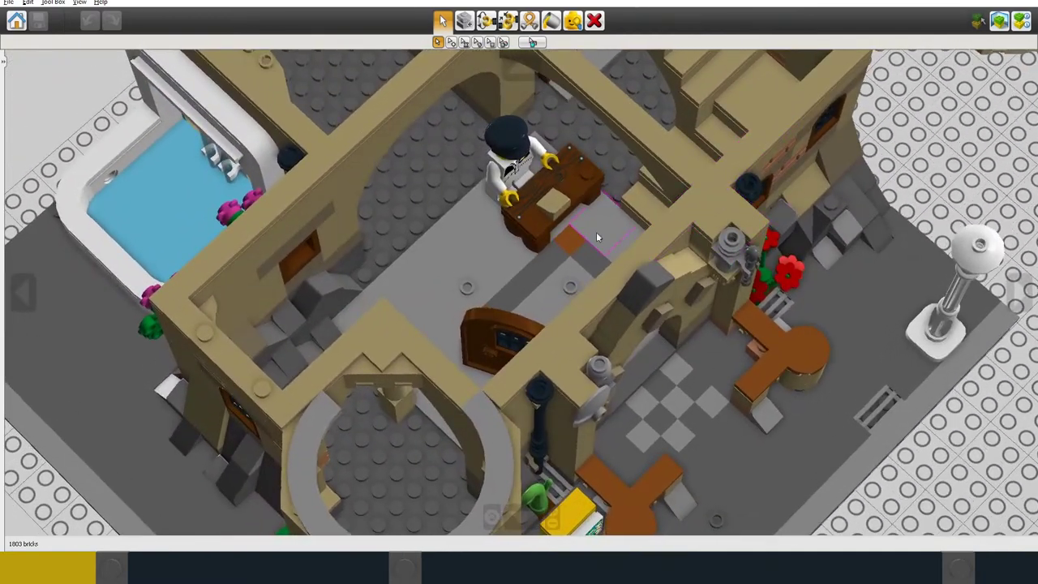
left_click(503, 267)
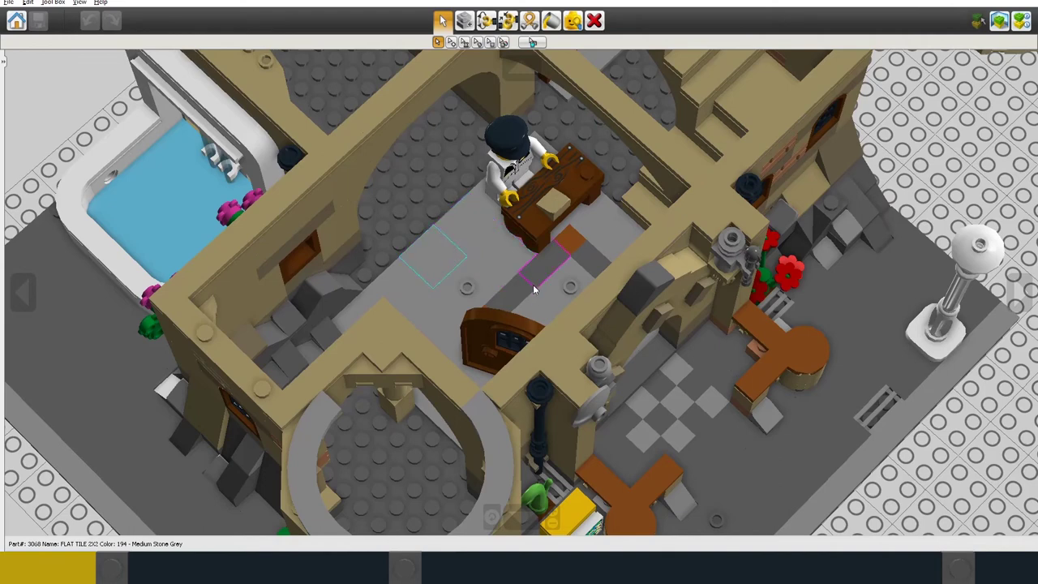
middle_click_drag(533, 285, 595, 255)
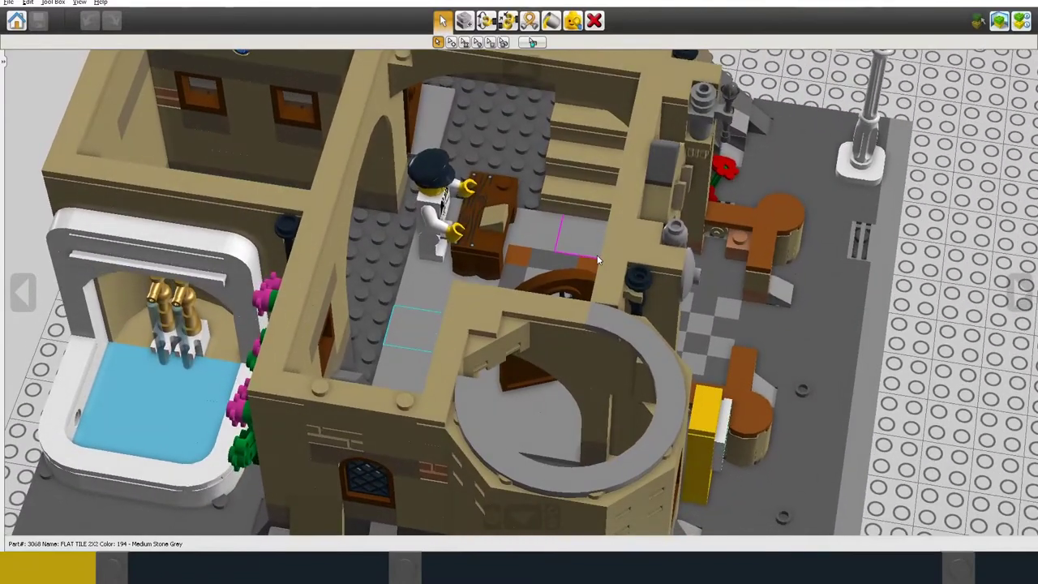
scroll(508, 245, "up", 5)
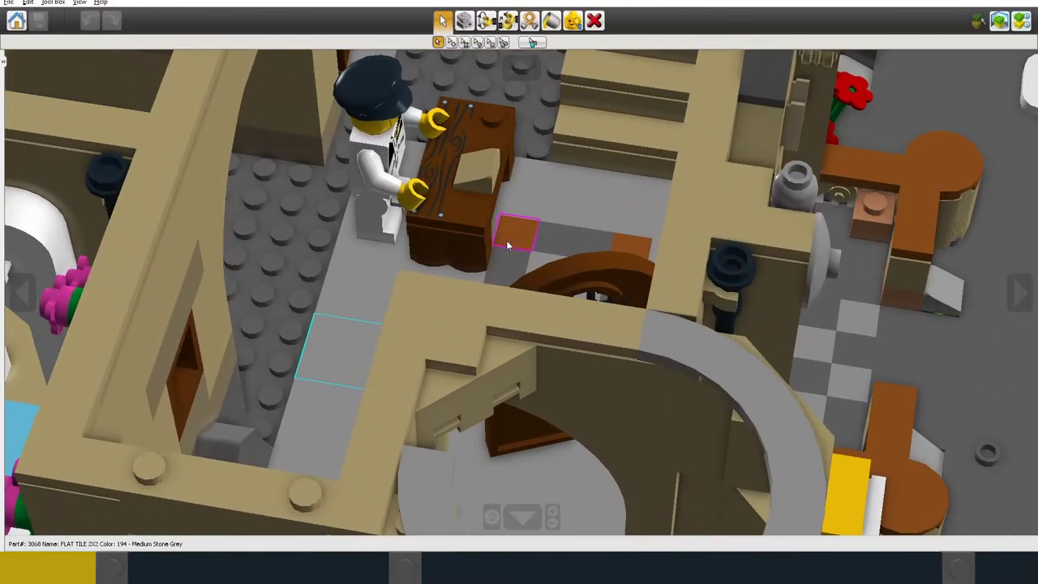
right_click_drag(481, 224, 459, 296)
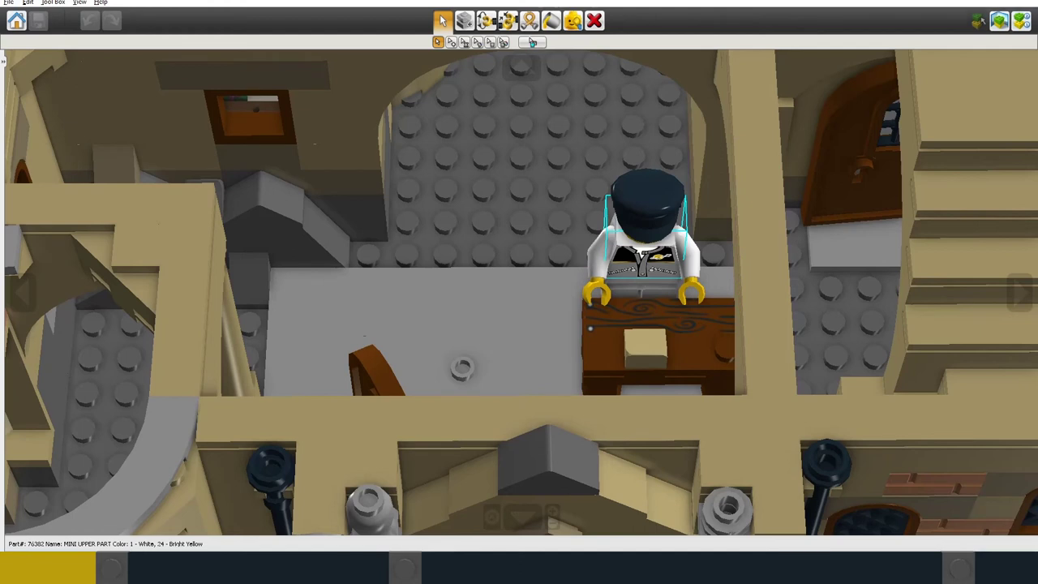
right_click_drag(590, 329, 813, 200)
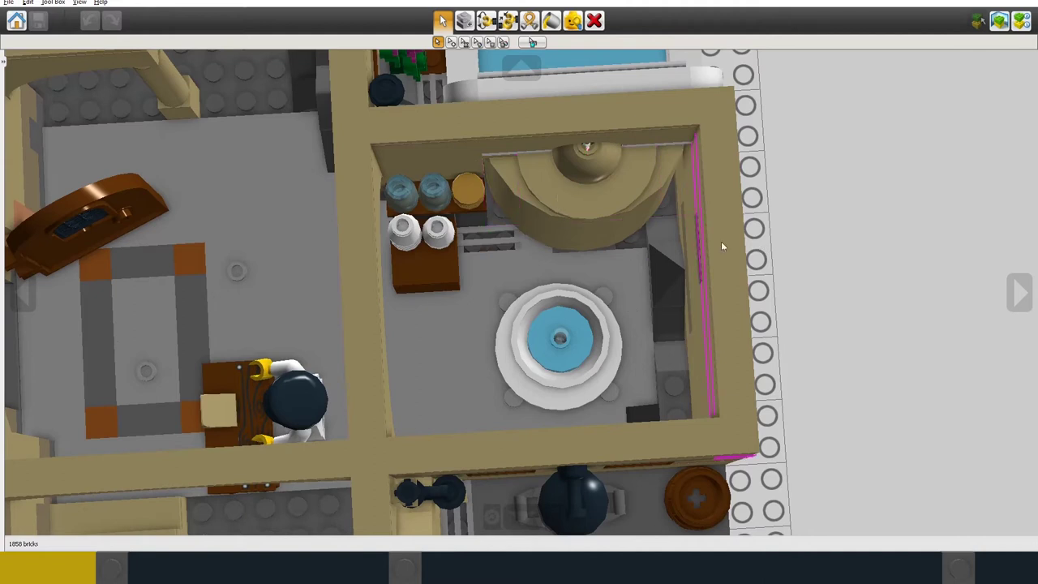
Orbit around the bathroom, shelf and fountain, then zoom out to an overview of the building.
right_click_drag(771, 262, 927, 241)
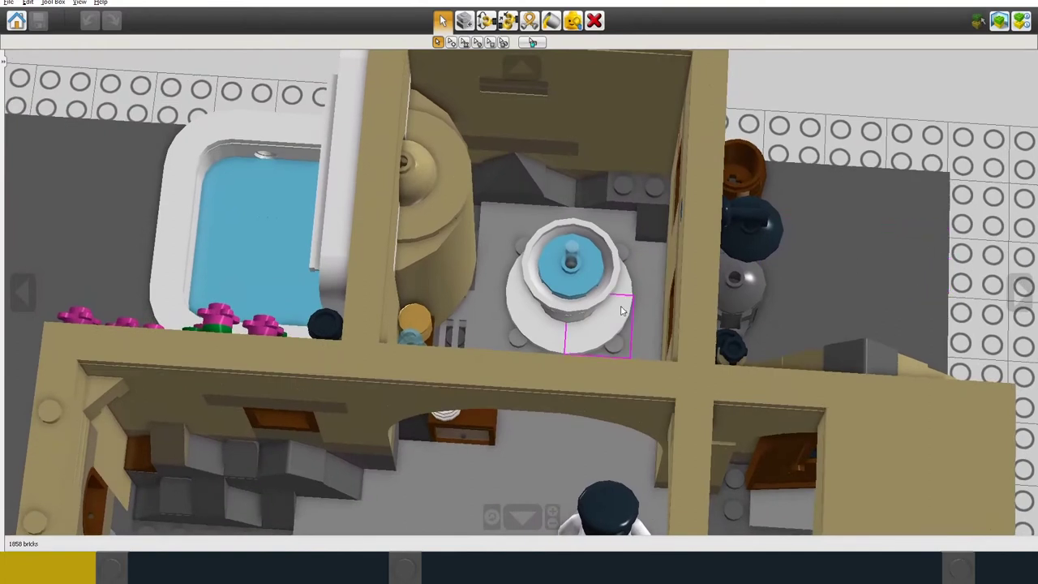
scroll(620, 313, "up", 3)
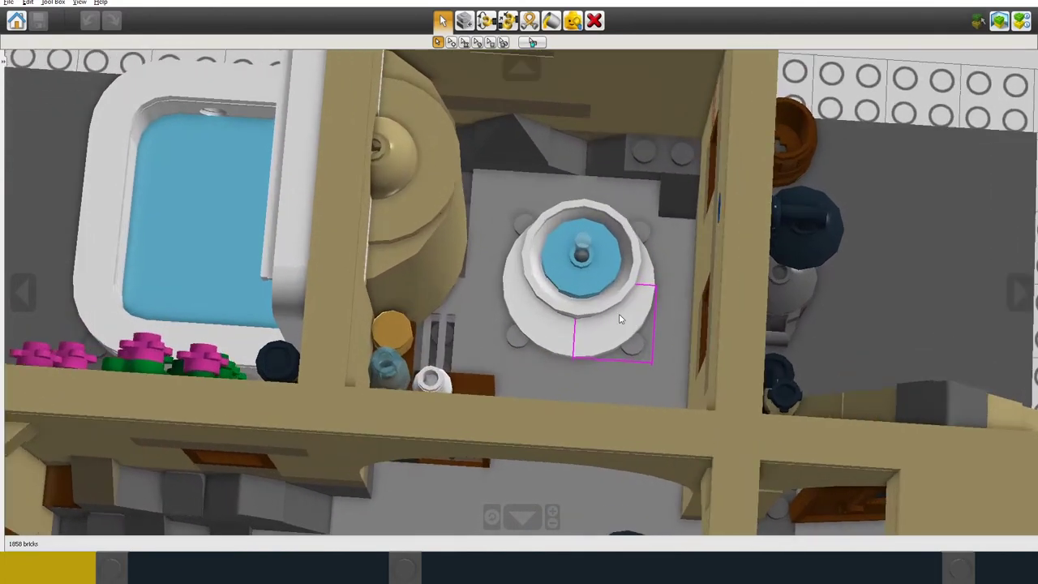
scroll(619, 317, "up", 2)
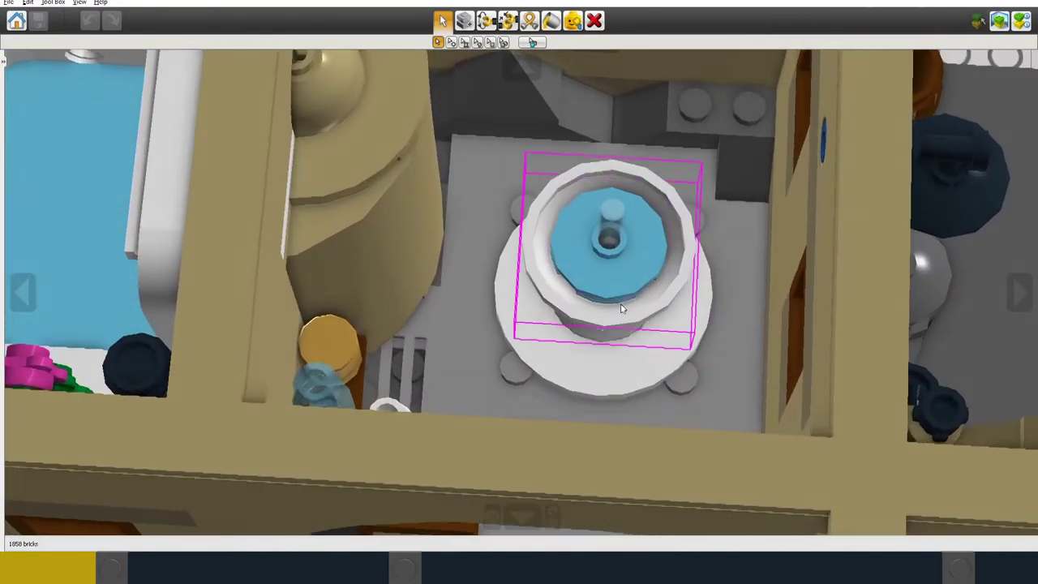
right_click_drag(620, 309, 452, 295)
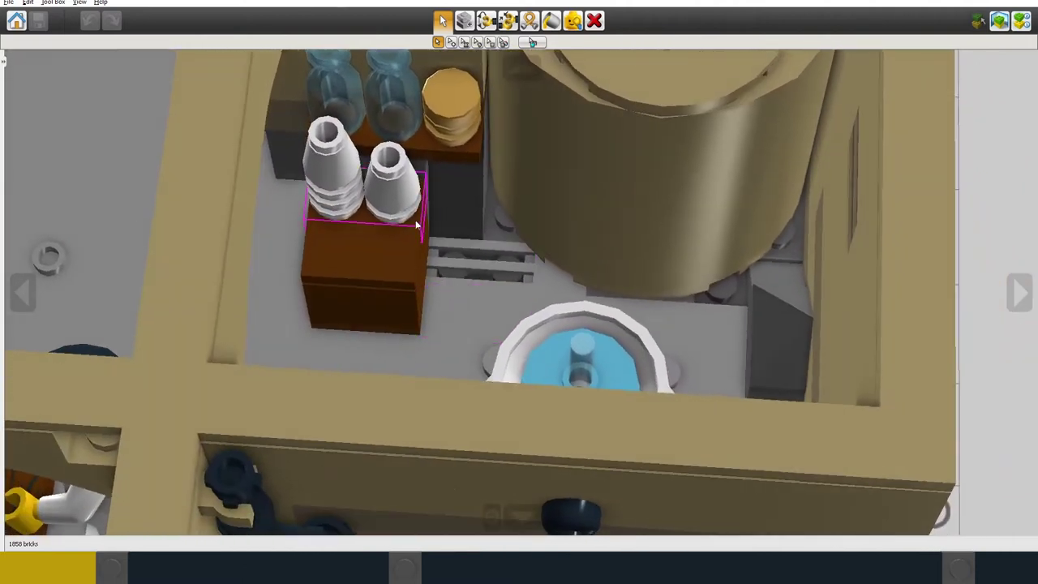
mouse_move(397, 232)
right_mouse_down()
mouse_move(408, 229)
mouse_move(412, 207)
mouse_move(416, 226)
right_mouse_up()
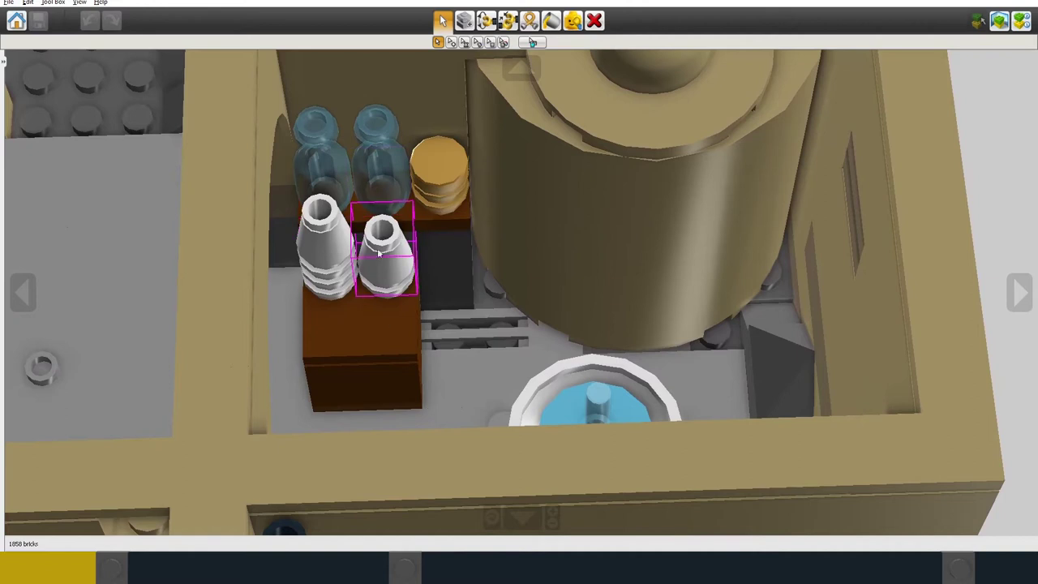
right_click_drag(388, 320, 537, 191)
right_click_drag(477, 328, 503, 481)
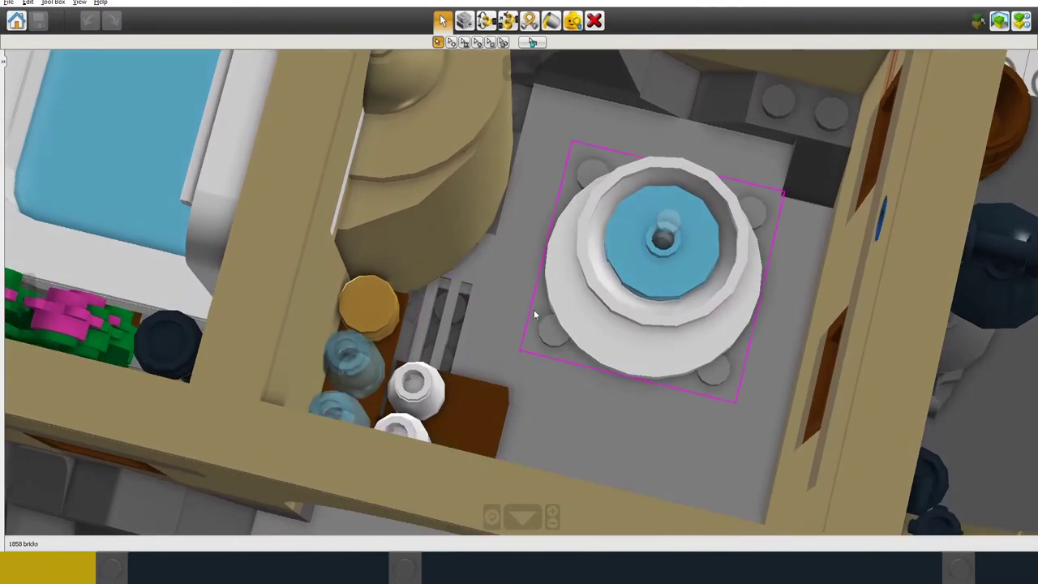
right_click_drag(534, 309, 507, 291)
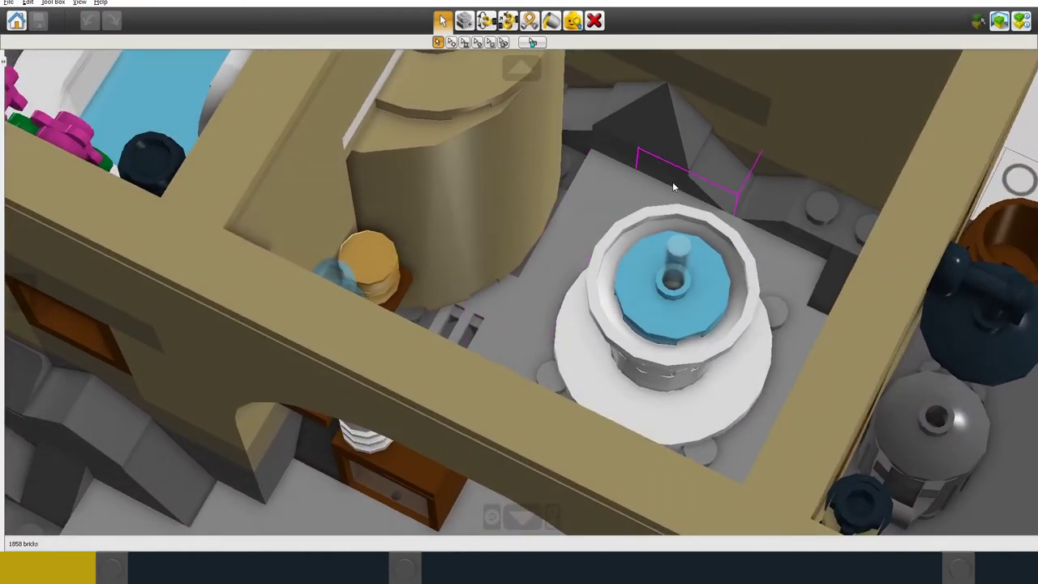
right_click_drag(672, 182, 718, 225)
scroll(719, 225, "down", 5)
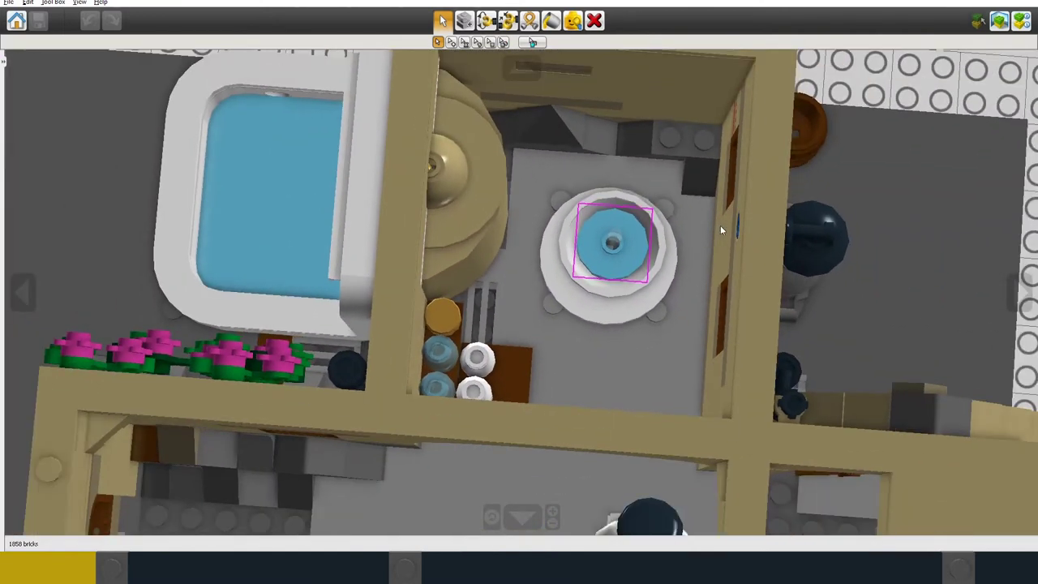
scroll(722, 225, "down", 5)
Orbit and zoom around the shop interior to frame the brown cabinet beside the door.
right_click_drag(731, 227, 582, 292)
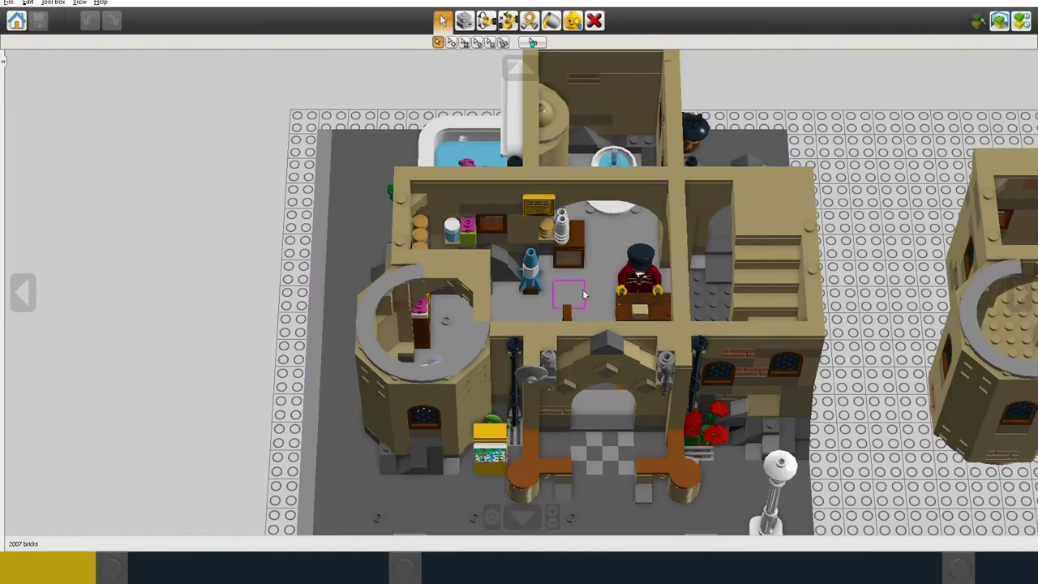
scroll(533, 219, "up", 5)
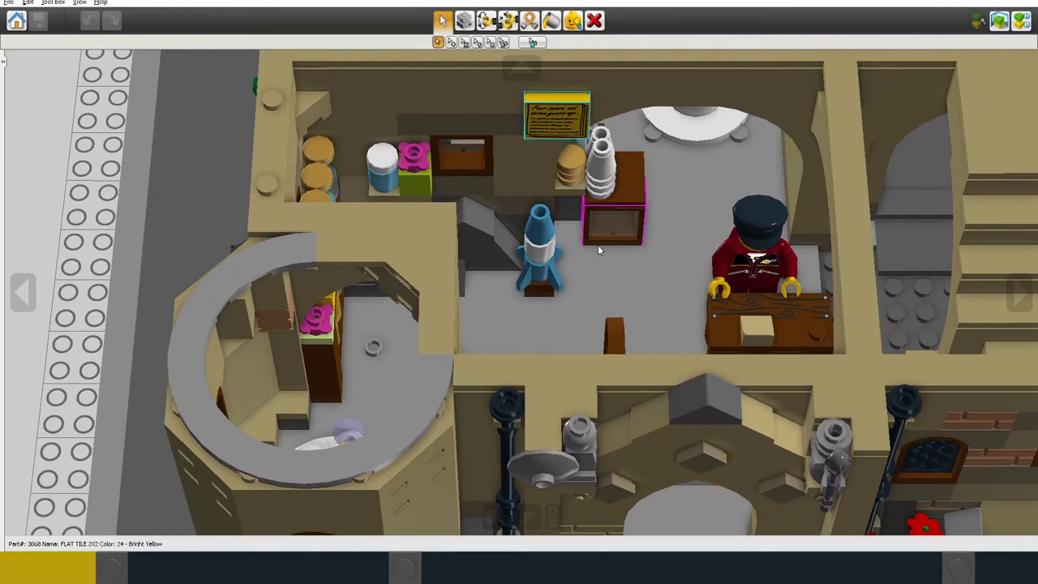
right_click_drag(571, 341, 459, 345)
right_click_drag(542, 320, 488, 304)
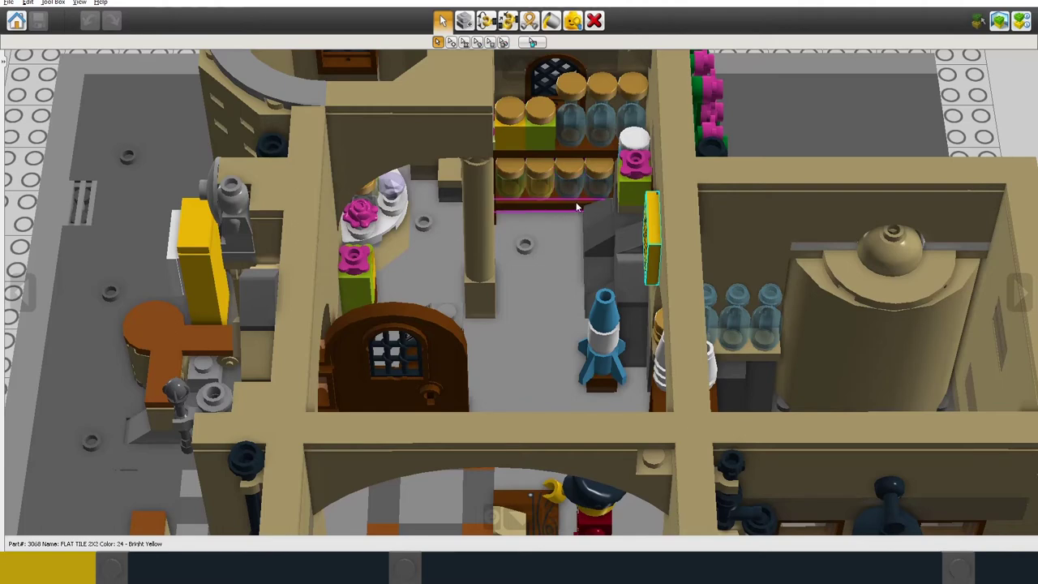
right_click_drag(578, 208, 507, 217)
scroll(503, 210, "up", 4)
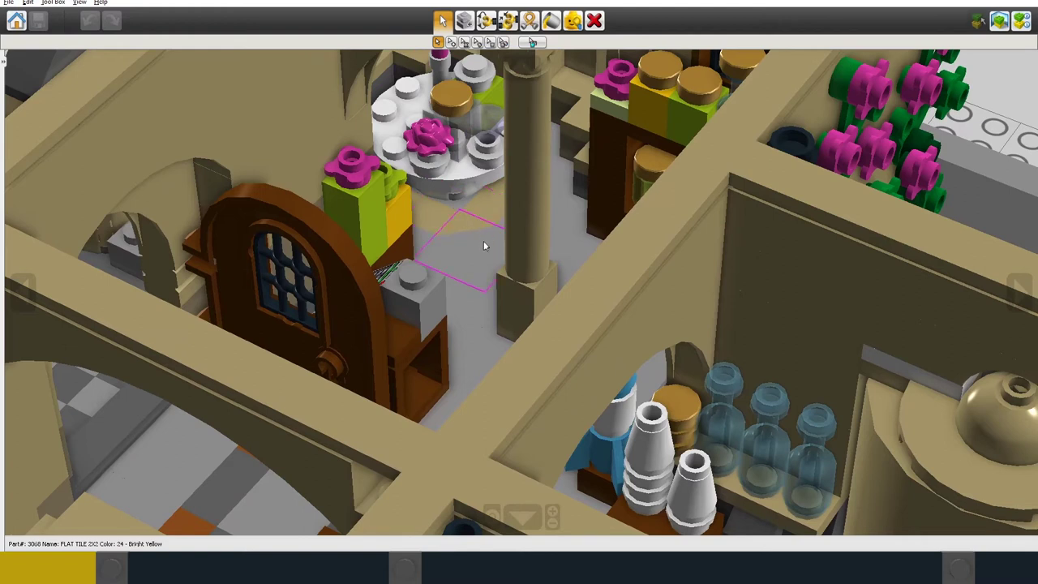
right_click_drag(480, 255, 398, 280)
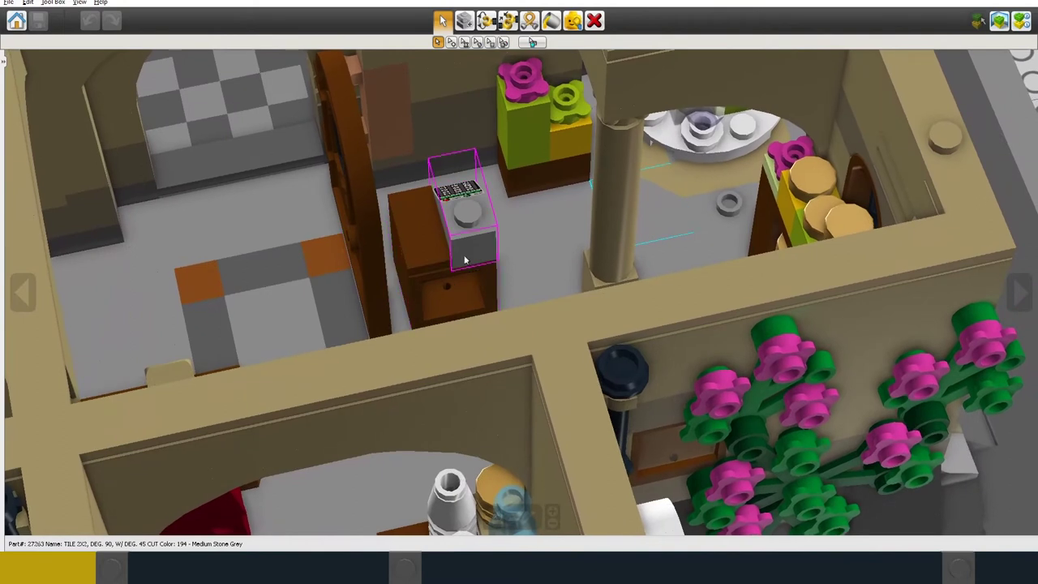
right_click_drag(503, 234, 502, 259)
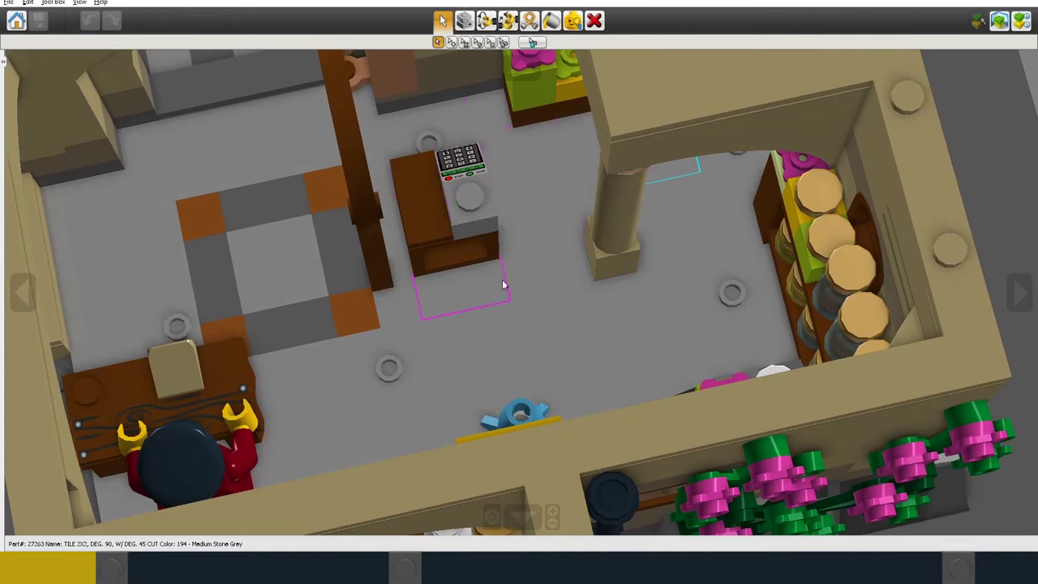
right_click_drag(503, 284, 567, 238)
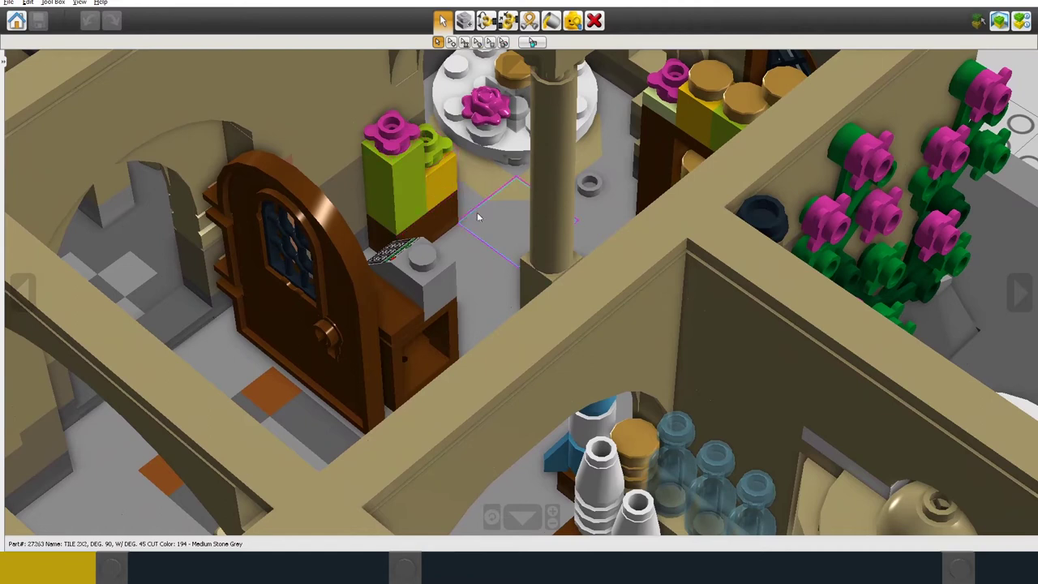
right_click_drag(483, 217, 586, 317)
Place a flat grey tile on the floor, undo it, and view the arched doorway.
right_click_drag(555, 271, 515, 305)
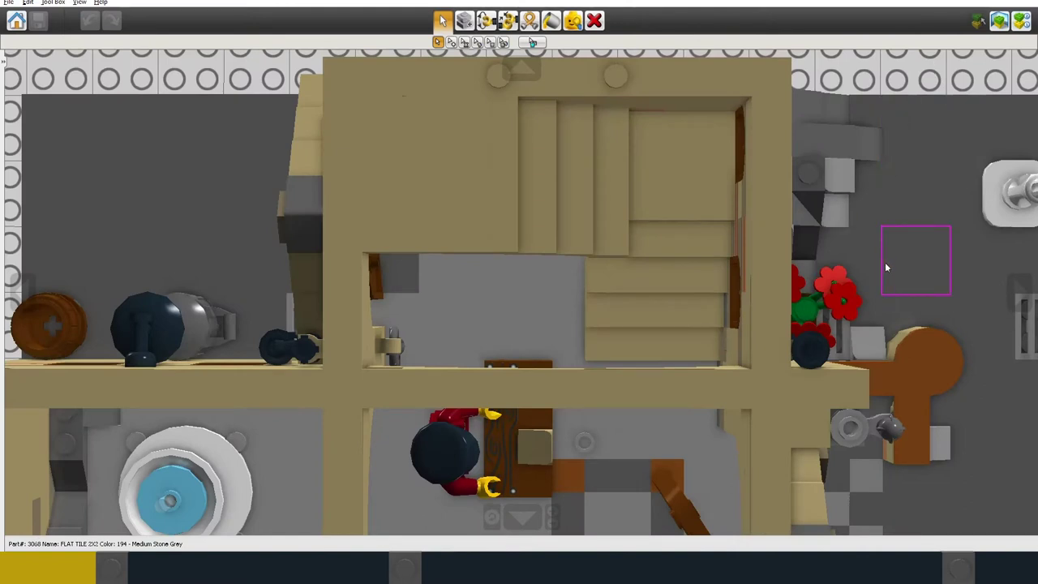
right_click_drag(887, 254, 901, 222)
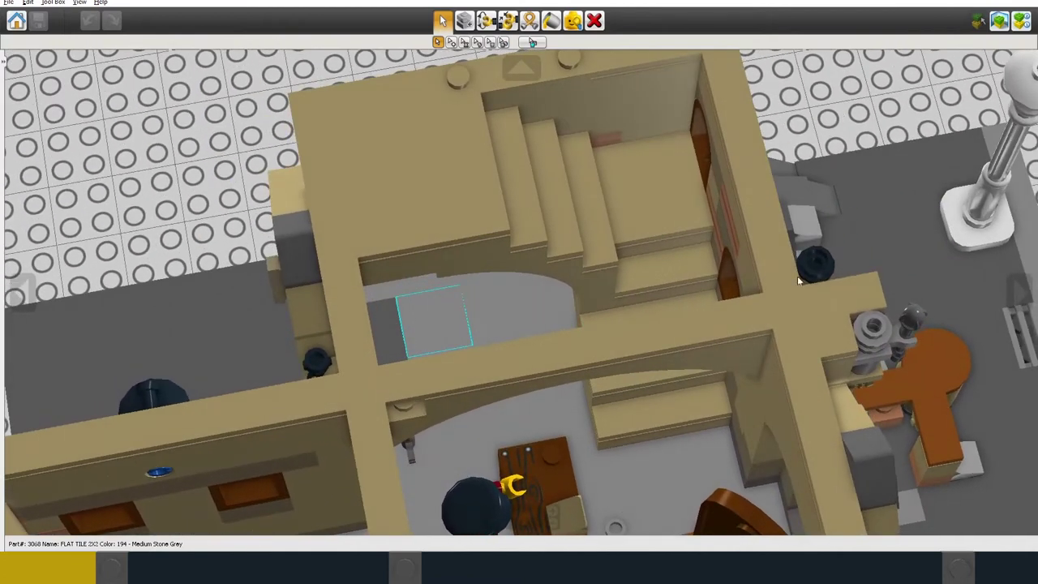
left_click(451, 327)
key("ctrl+z")
right_click_drag(505, 318, 523, 239)
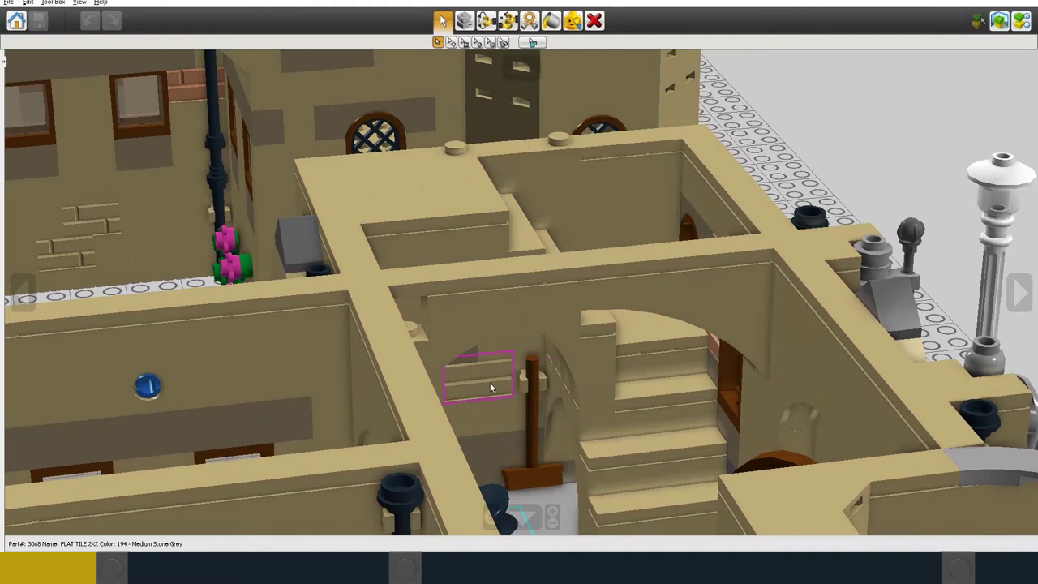
right_click_drag(490, 388, 421, 424)
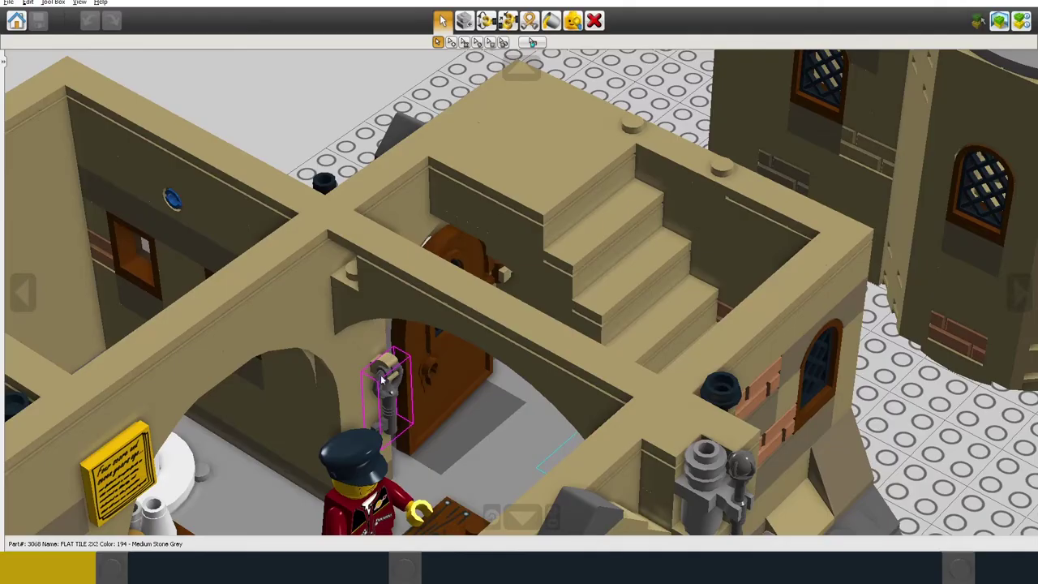
right_click_drag(369, 383, 421, 419)
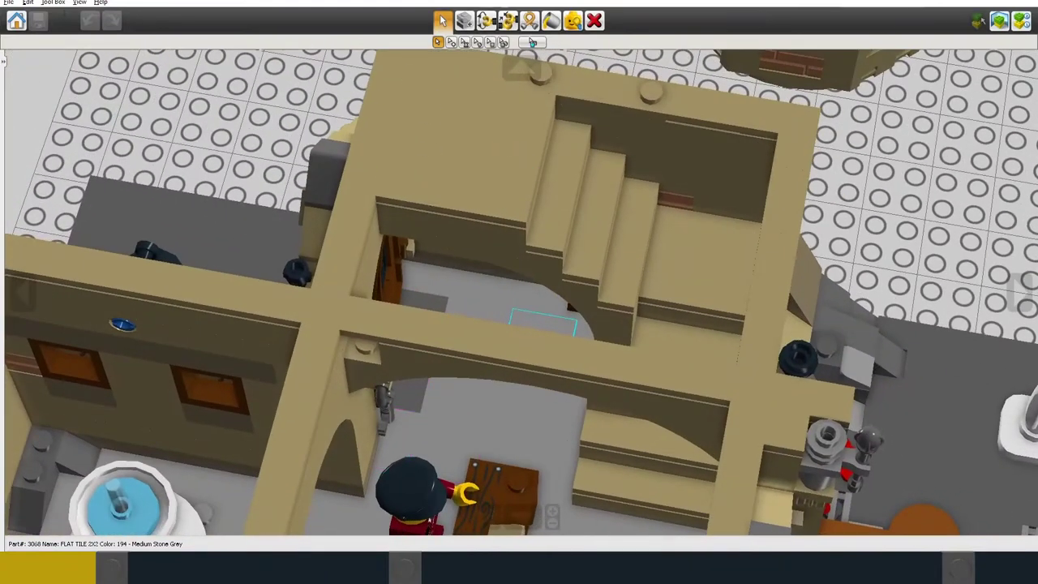
Swing the arched door open on its hinge to reveal the doorway with barrels.
left_click(486, 20)
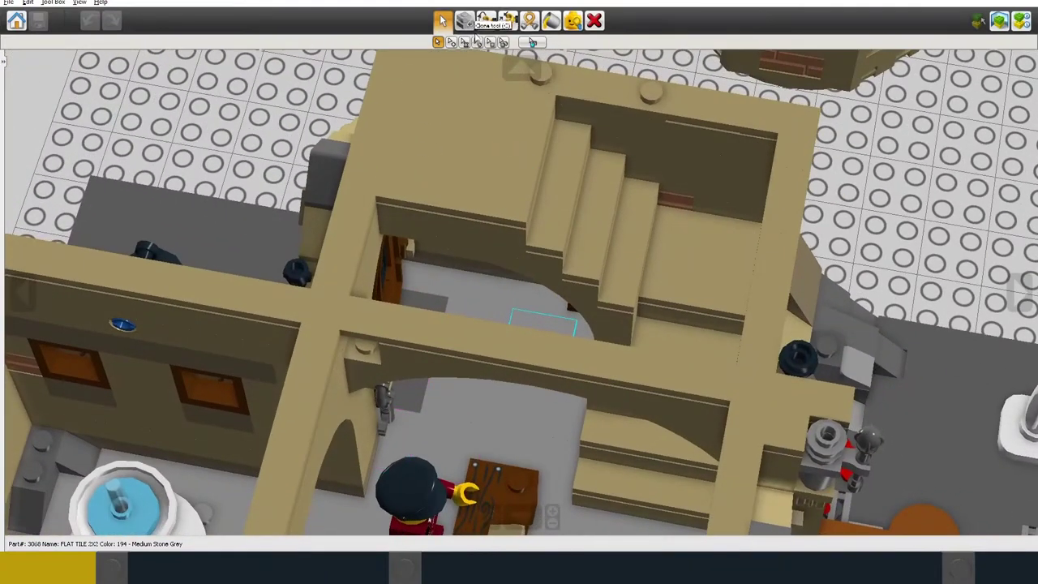
left_click(398, 265)
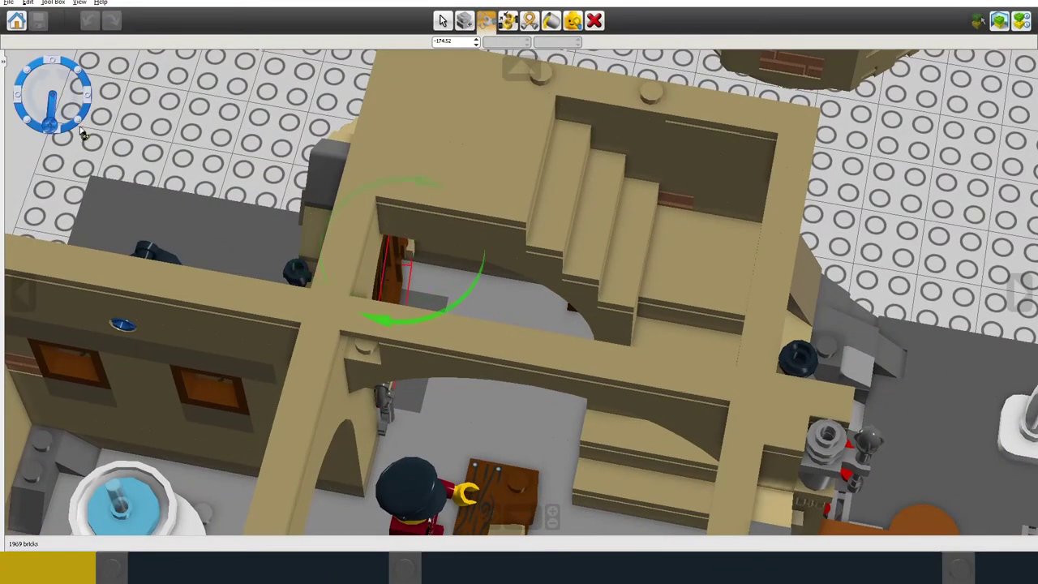
left_click_drag(50, 126, 3, 85)
right_click_drag(3, 85, 419, 82)
right_click_drag(194, 257, 231, 131)
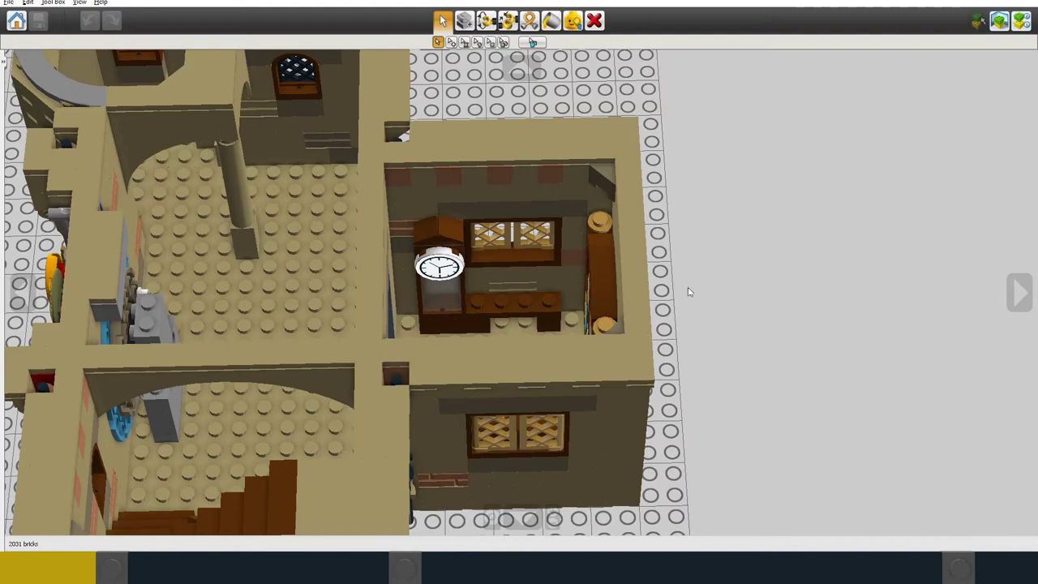
Orbit over the clock room and clock tower rooms for a top-down review.
mouse_move(688, 292)
right_mouse_down()
mouse_move(685, 319)
mouse_move(681, 291)
mouse_move(712, 278)
mouse_move(698, 277)
right_mouse_up()
right_click_drag(795, 279, 650, 300)
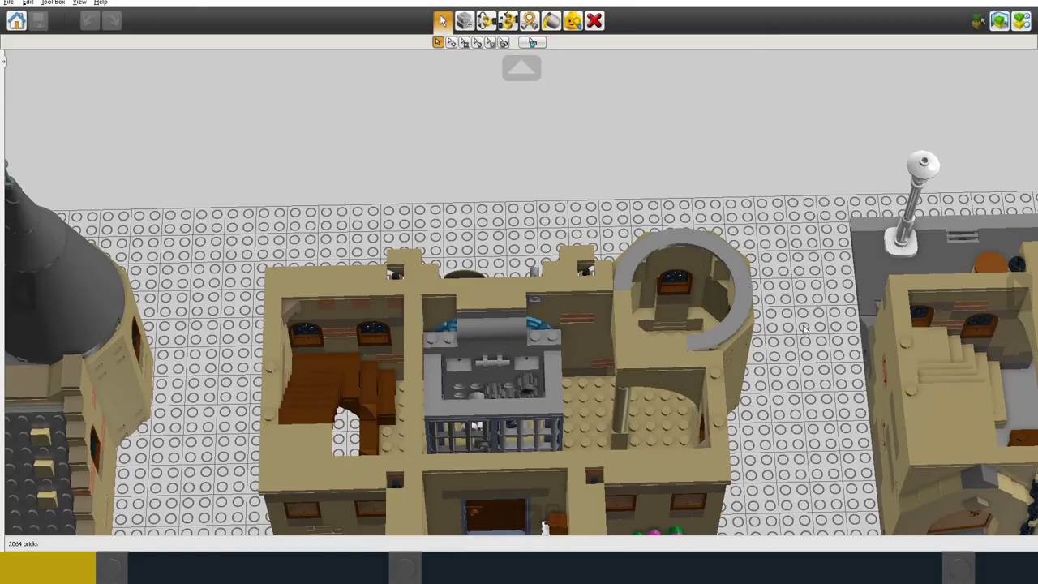
right_click_drag(803, 328, 840, 293)
right_click_drag(843, 364, 647, 378)
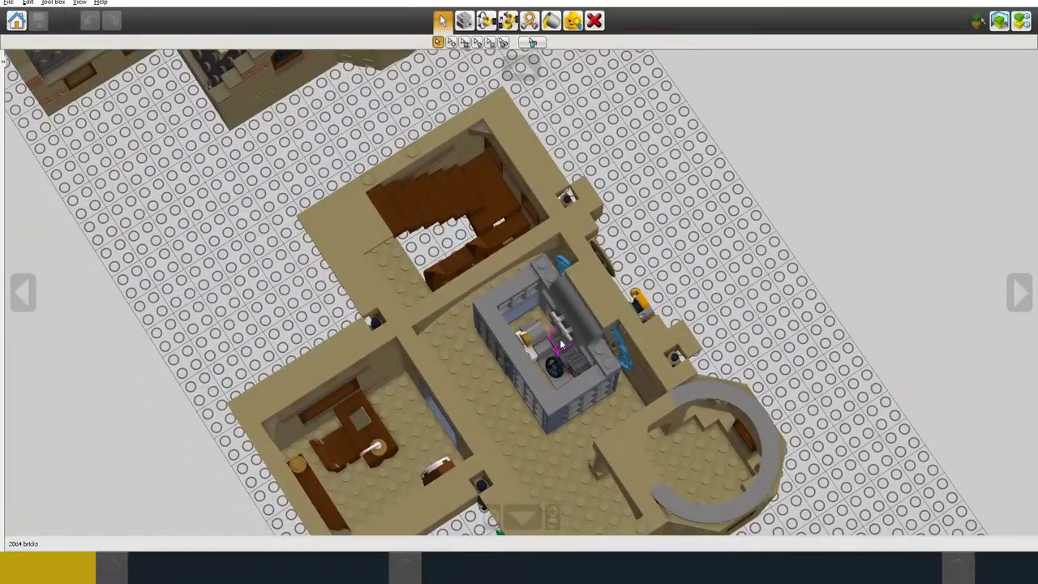
right_click_drag(725, 333, 511, 215)
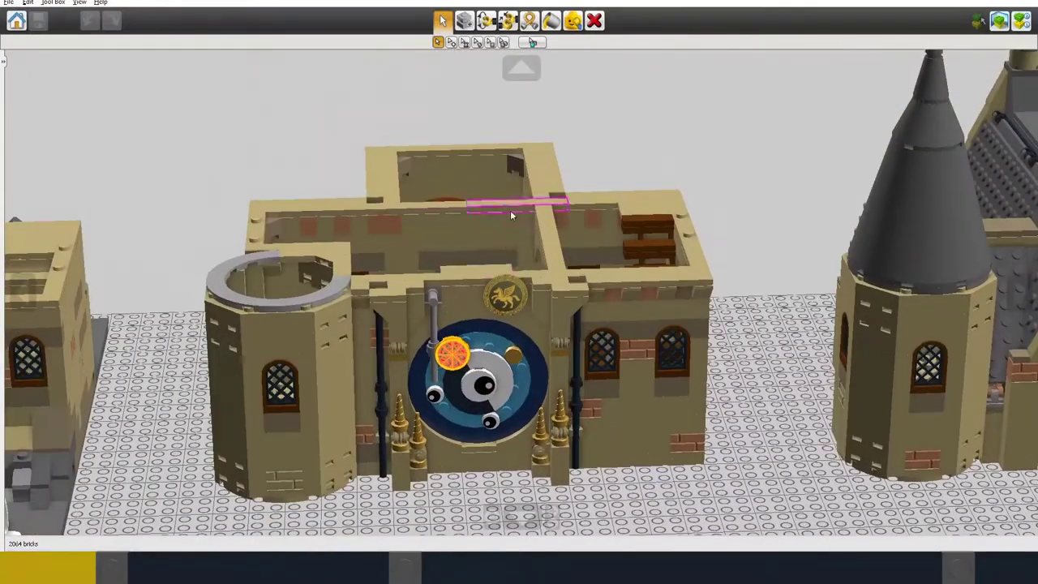
Rotate the clock face's inner disc on its hinge to about -160.84 degrees.
left_click(486, 22)
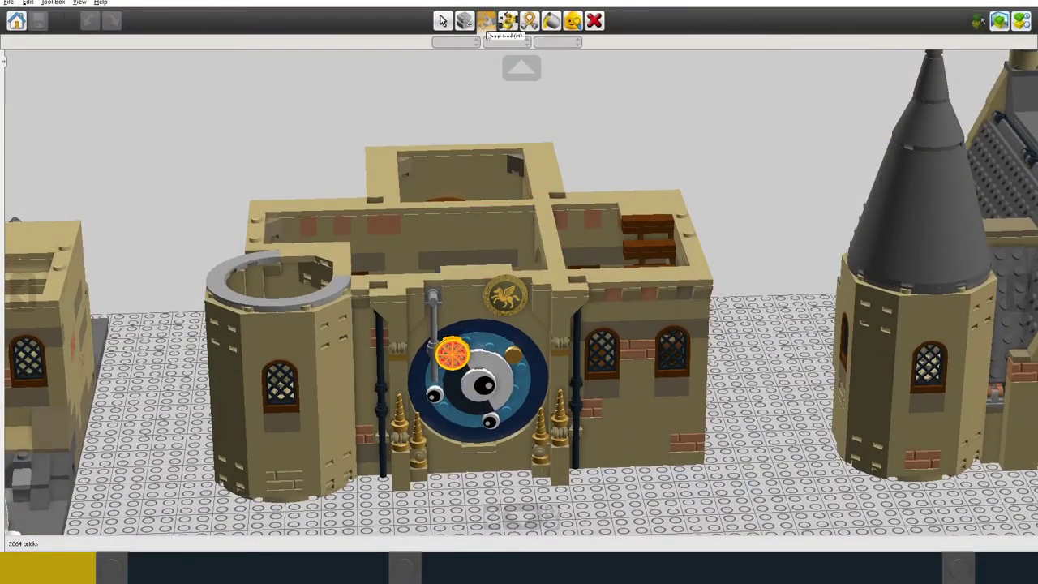
left_click(497, 376)
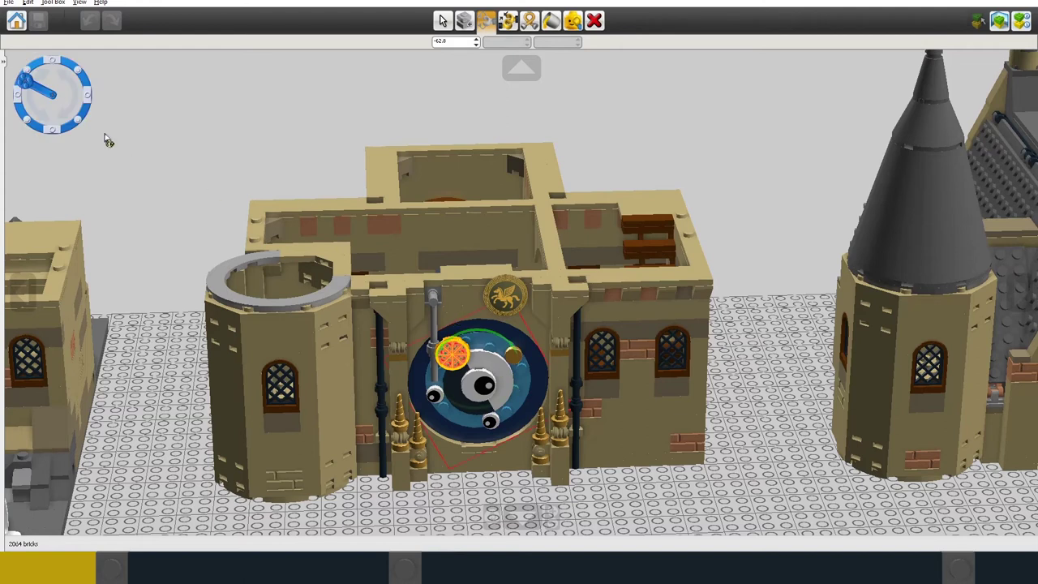
left_click_drag(26, 86, 48, 123)
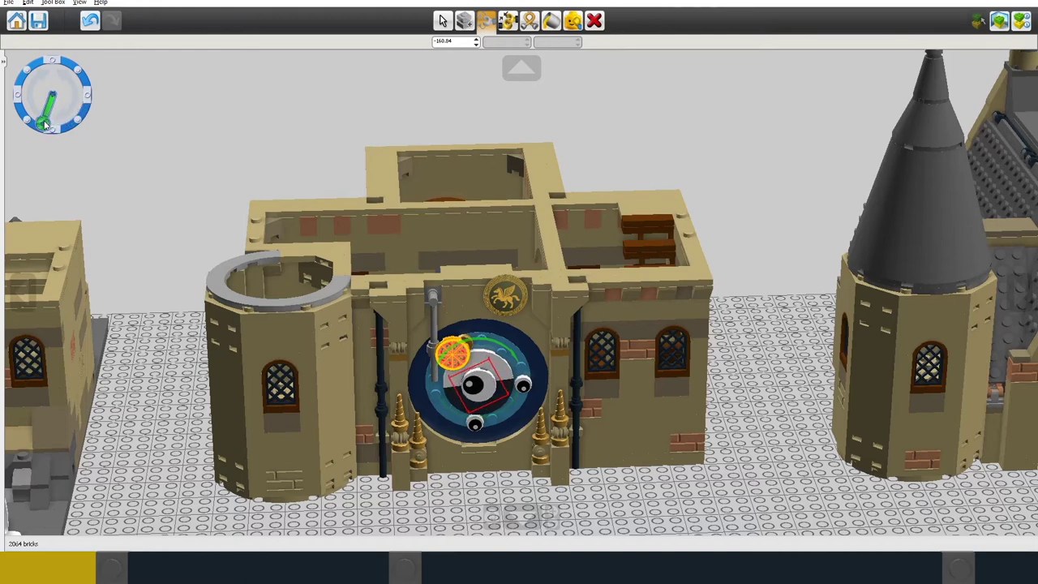
right_click_drag(230, 157, 578, 63)
Return to Select mode and zoom and orbit in close around the grey gear cage.
key("v")
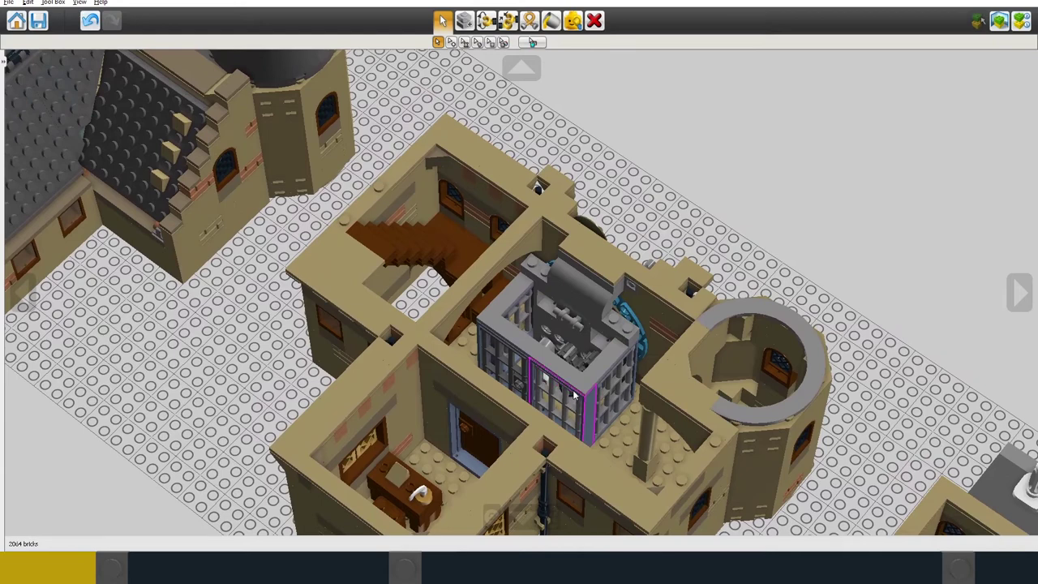
scroll(573, 394, "down", 2)
right_click_drag(573, 394, 573, 330)
scroll(573, 329, "up", 4)
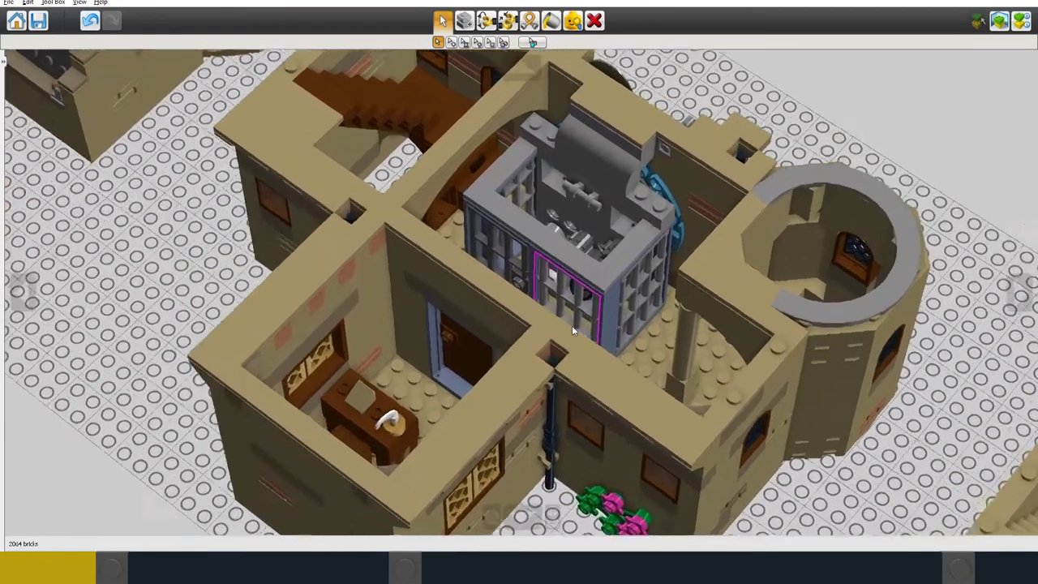
scroll(572, 325, "up", 5)
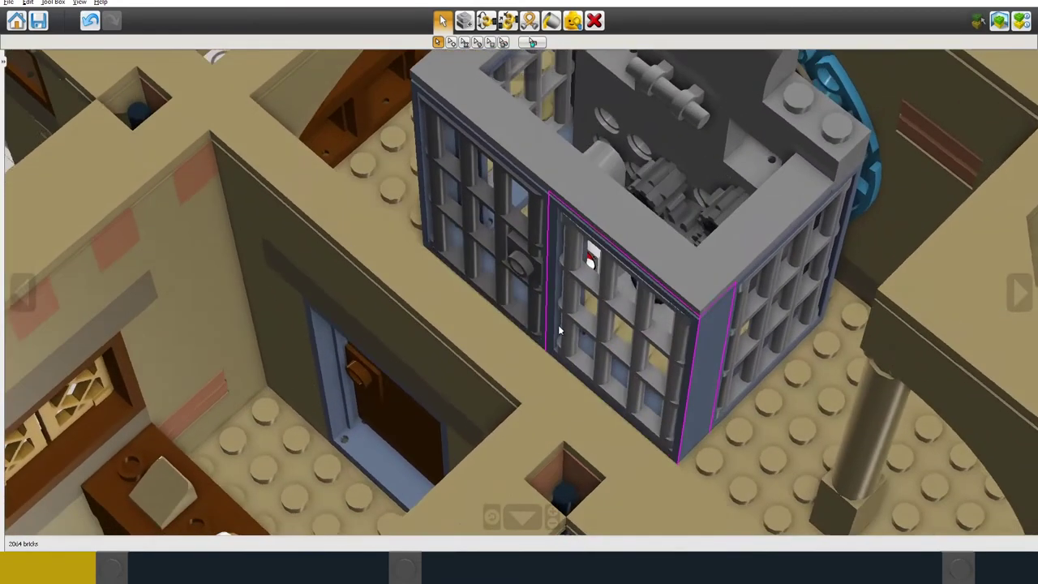
right_click_drag(559, 331, 543, 333)
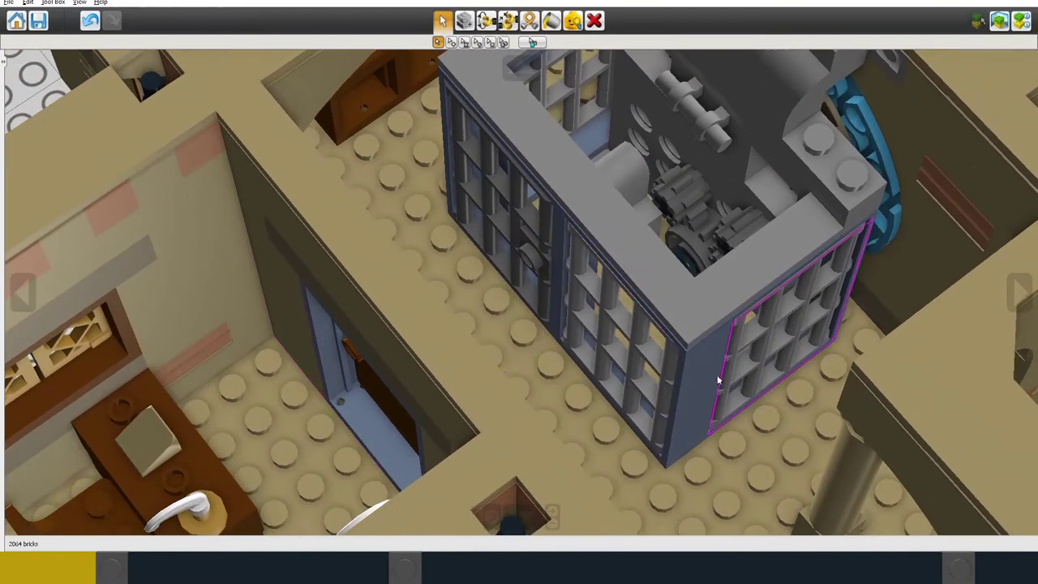
right_click_drag(688, 385, 618, 364)
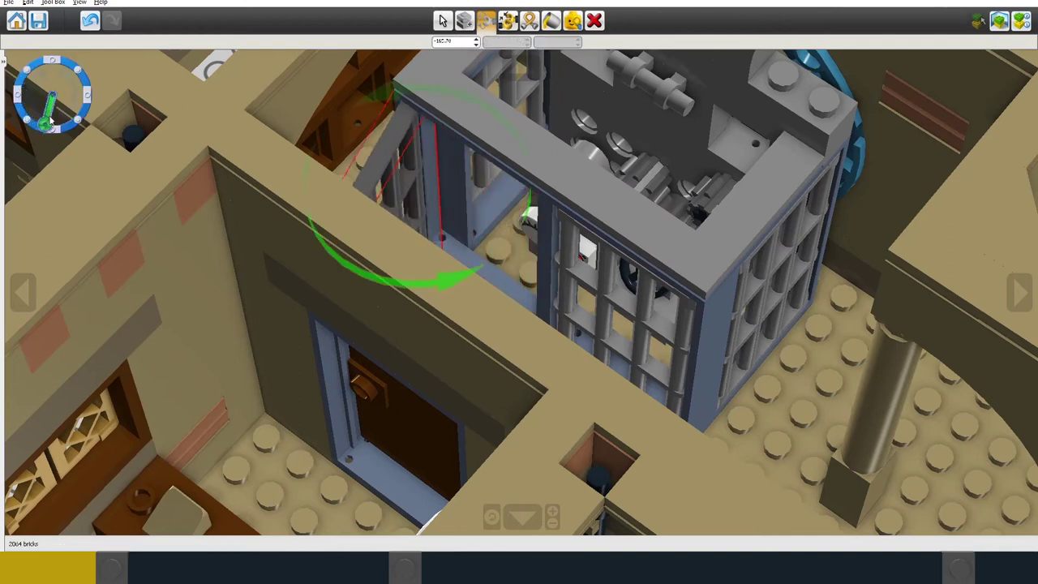
right_click_drag(445, 329, 516, 329)
scroll(518, 308, "up", 8)
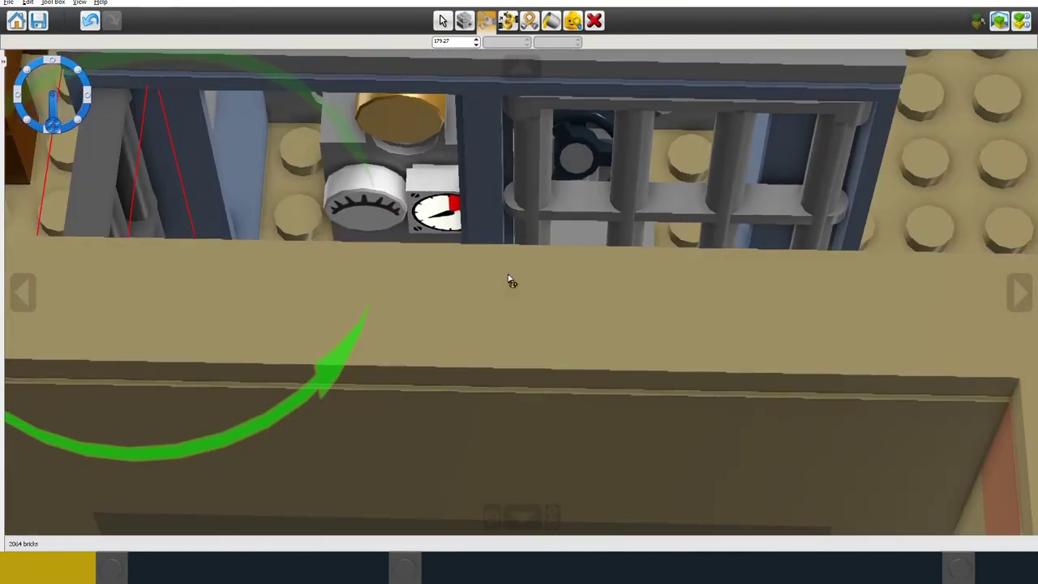
scroll(511, 281, "down", 4)
right_click_drag(511, 281, 572, 279)
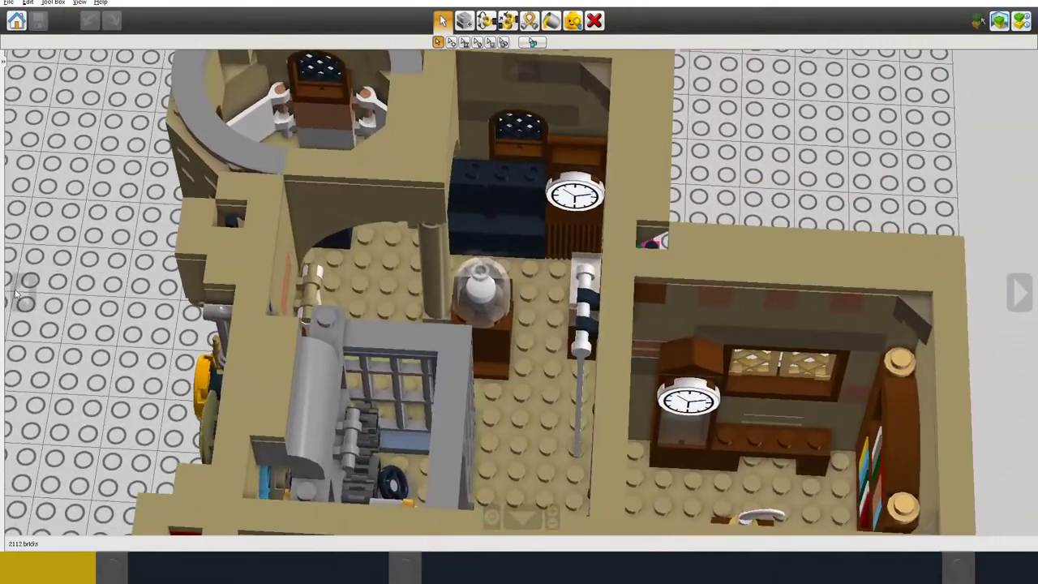
scroll(491, 360, "up", 5)
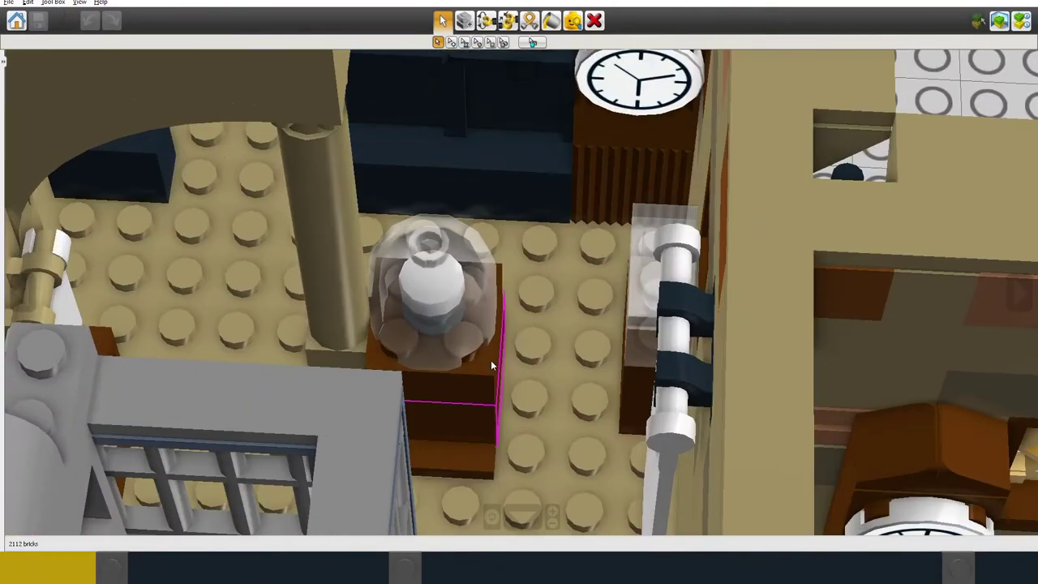
scroll(491, 363, "up", 3)
right_click_drag(487, 361, 543, 254)
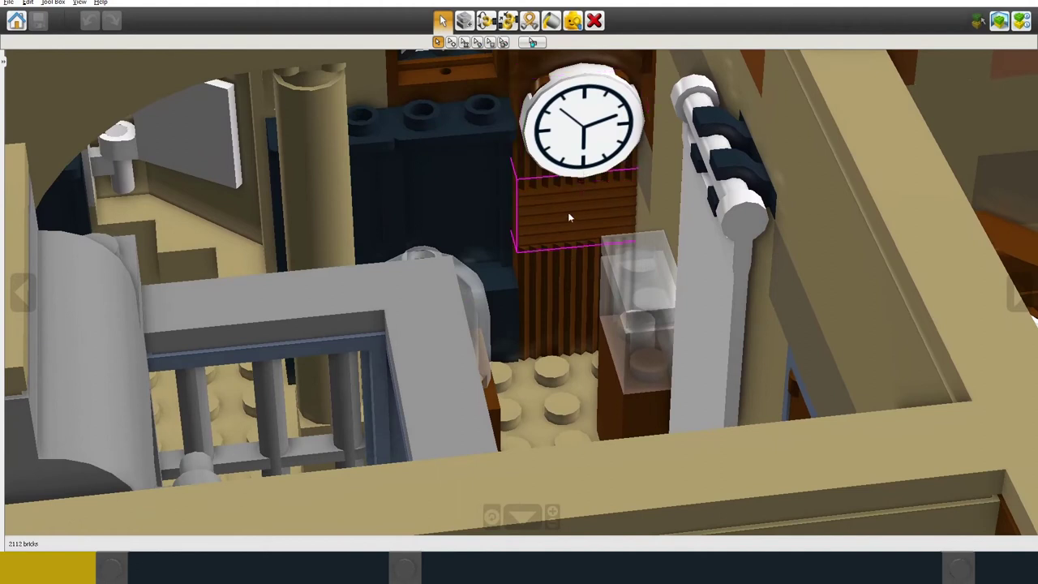
right_click_drag(567, 213, 597, 222)
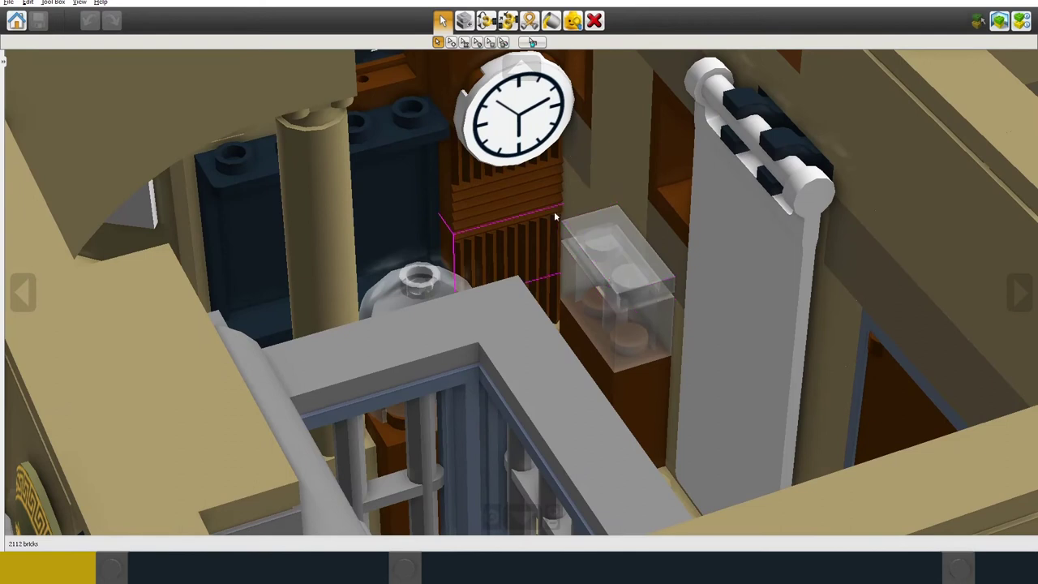
right_click_drag(511, 200, 419, 198)
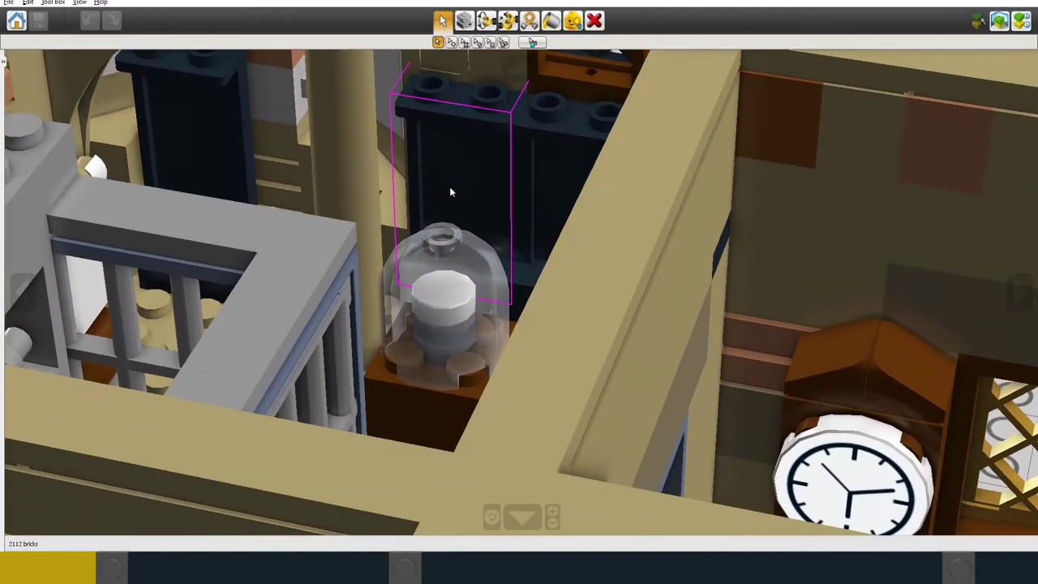
scroll(468, 190, "up", 5)
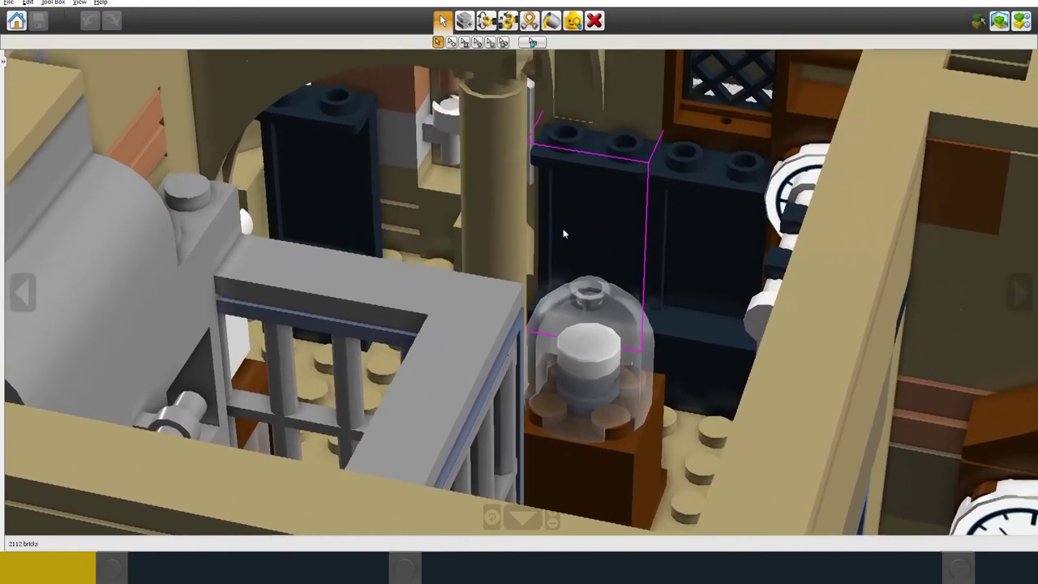
right_click_drag(564, 234, 625, 168)
Move the tan plate to a new spot on the round tower room's floor.
right_click_drag(584, 138, 638, 395)
left_click_drag(637, 395, 598, 367)
right_click_drag(560, 358, 406, 324)
scroll(438, 258, "up", 2)
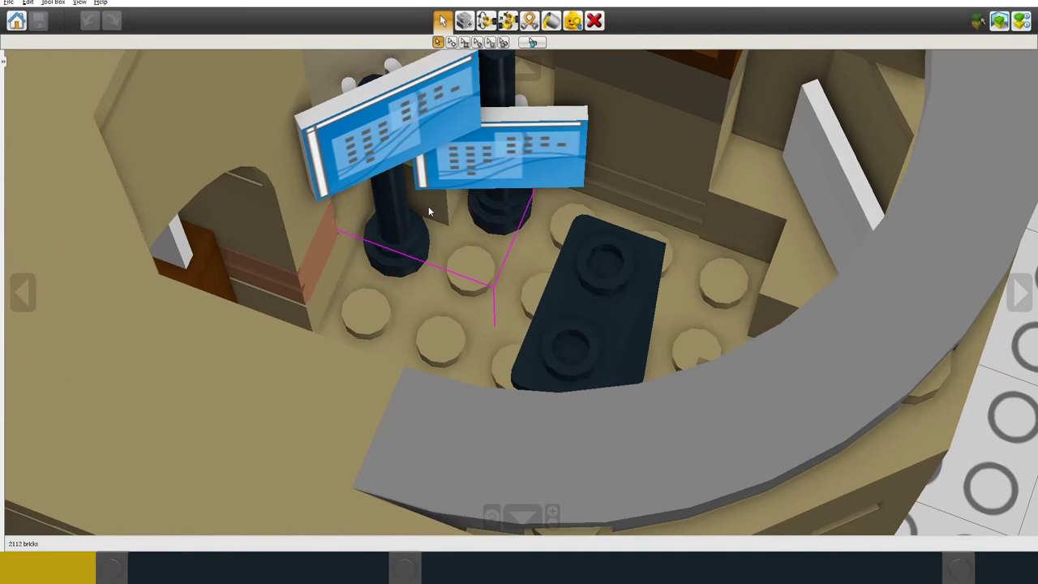
scroll(429, 208, "up", 1)
right_click_drag(439, 210, 410, 220)
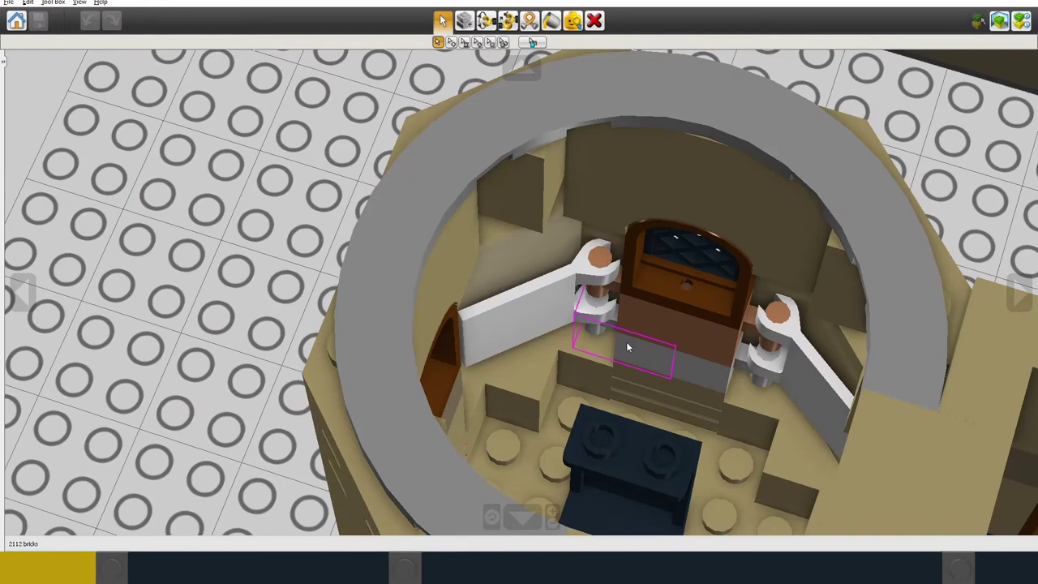
right_click_drag(626, 342, 657, 298)
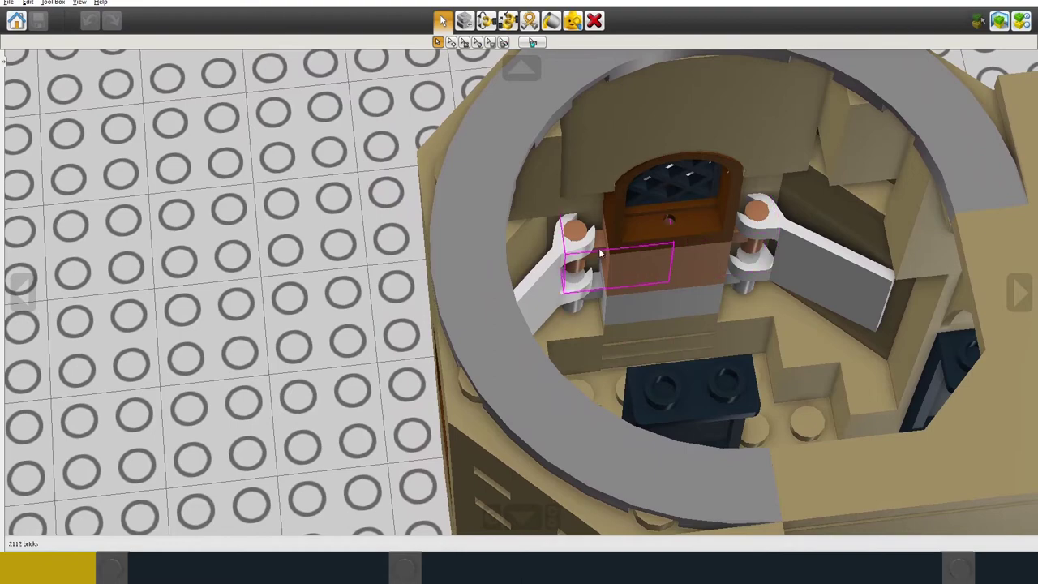
right_click_drag(340, 321, 530, 340)
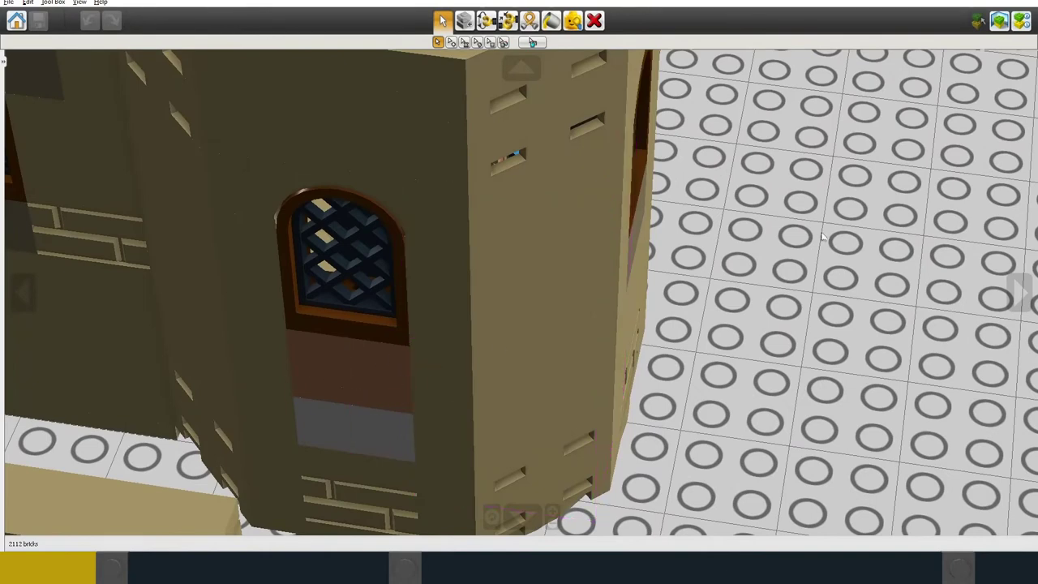
right_click_drag(759, 225, 630, 298)
Hide the selected 173-brick front wing so the clock hall interior is visible.
scroll(503, 295, "down", 10)
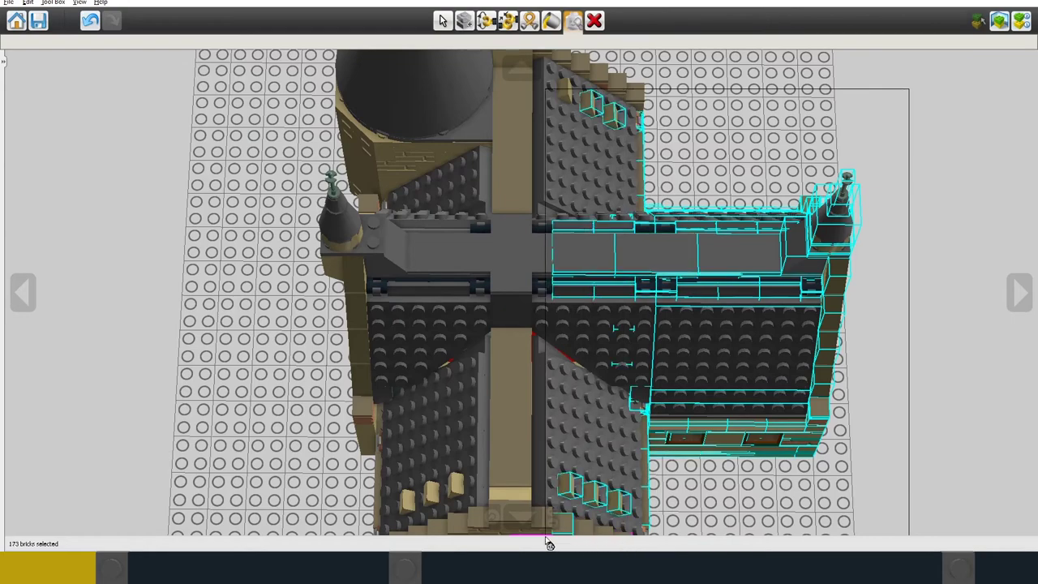
key("Delete")
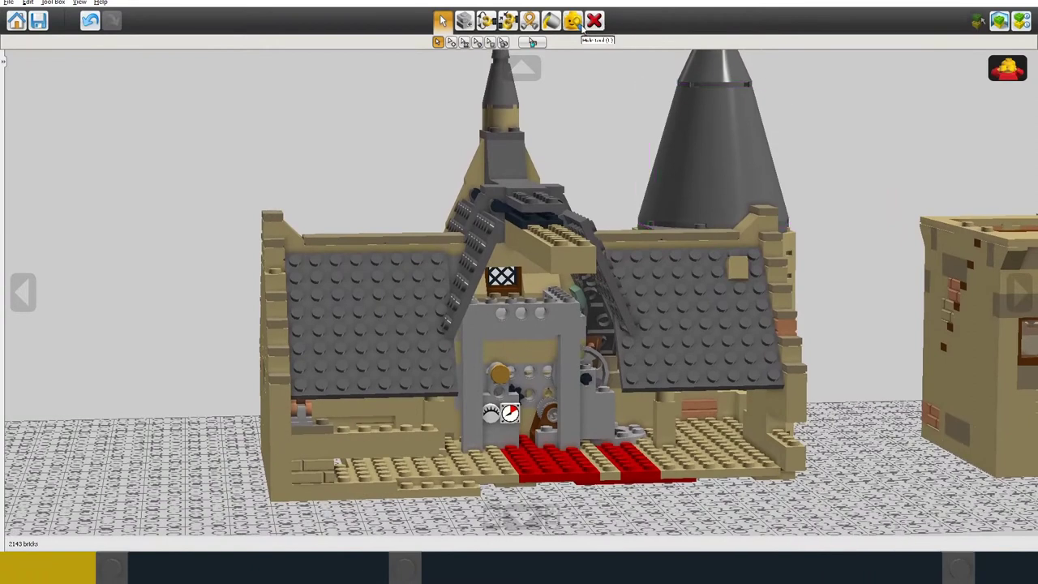
Hide the right and left grey roof slopes, then orbit to inspect the mechanism room.
left_click(649, 312)
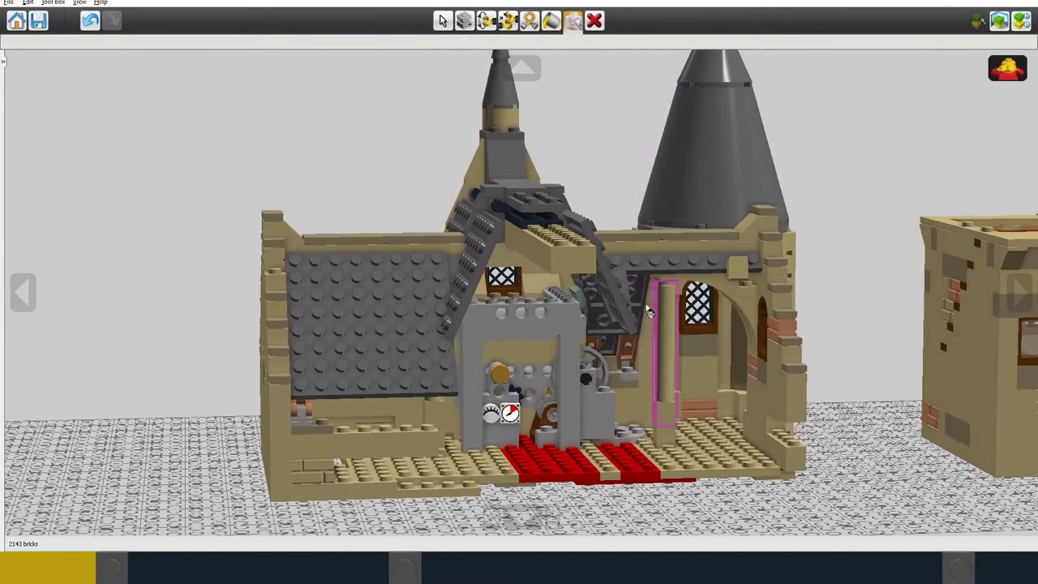
left_click(458, 298)
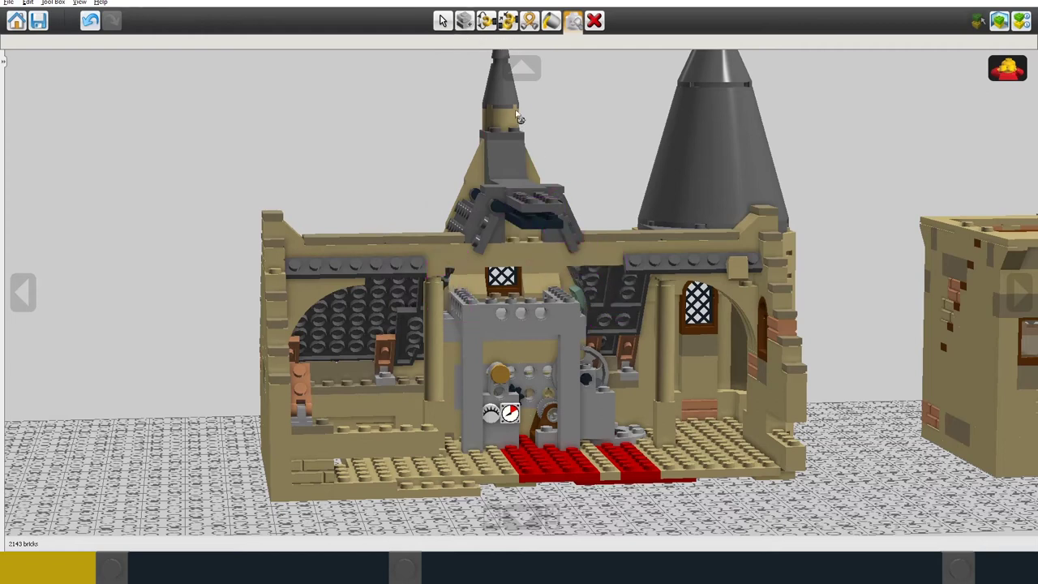
right_click_drag(841, 287, 804, 337)
scroll(635, 386, "up", 5)
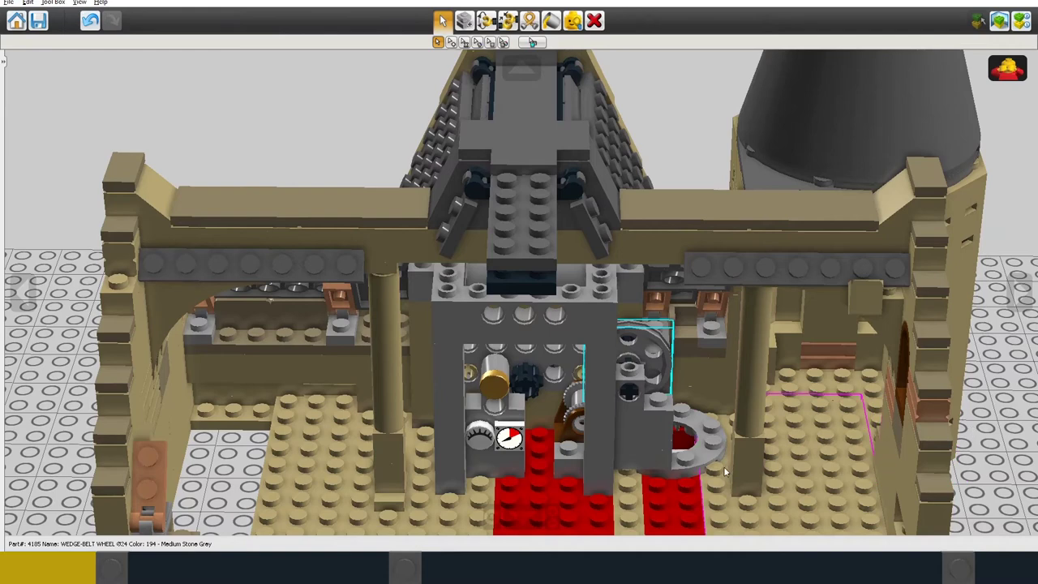
right_click_drag(705, 464, 701, 464)
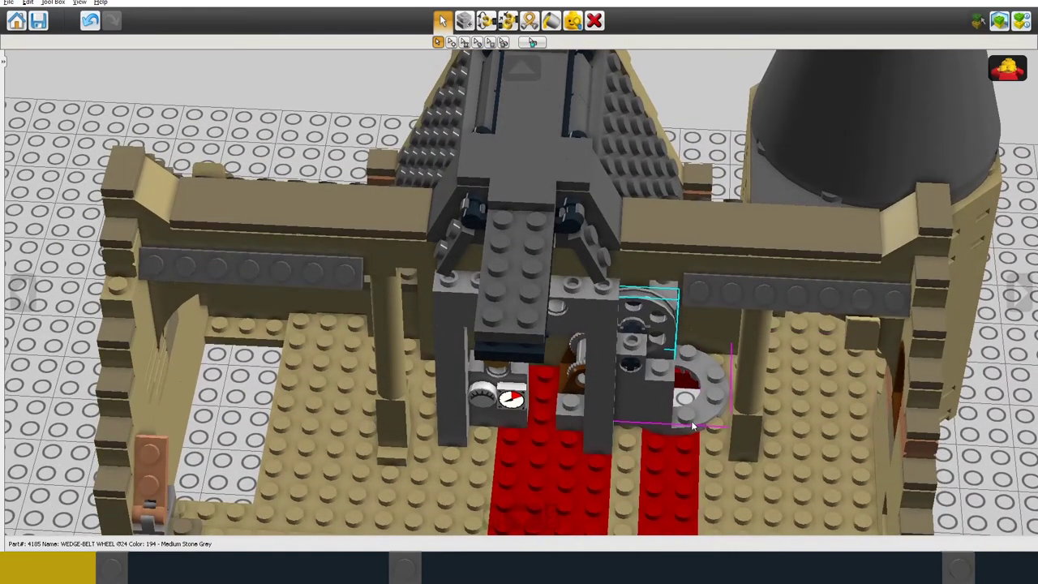
right_click_drag(699, 508, 697, 337)
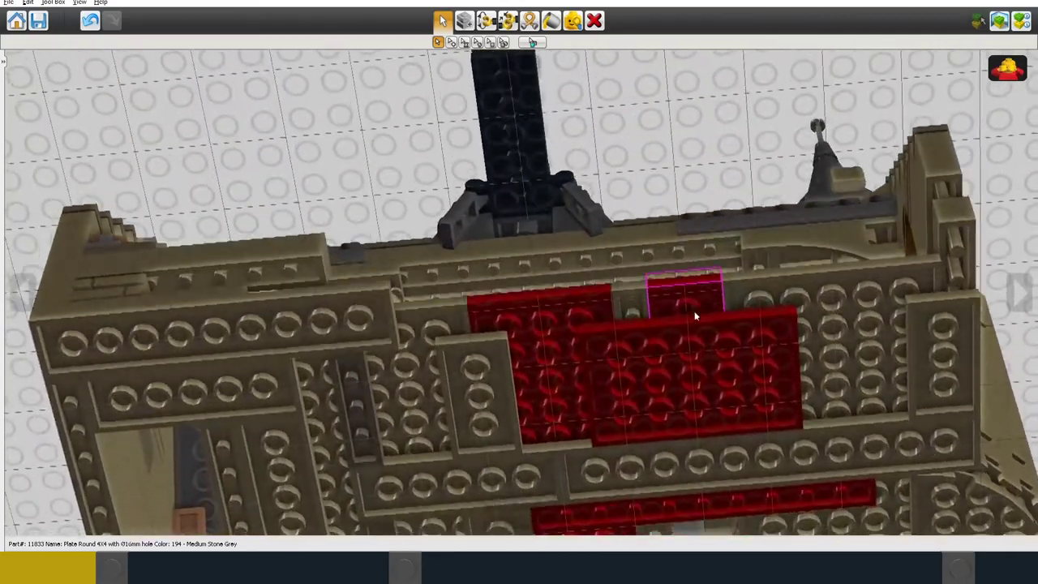
right_click_drag(695, 314, 742, 235)
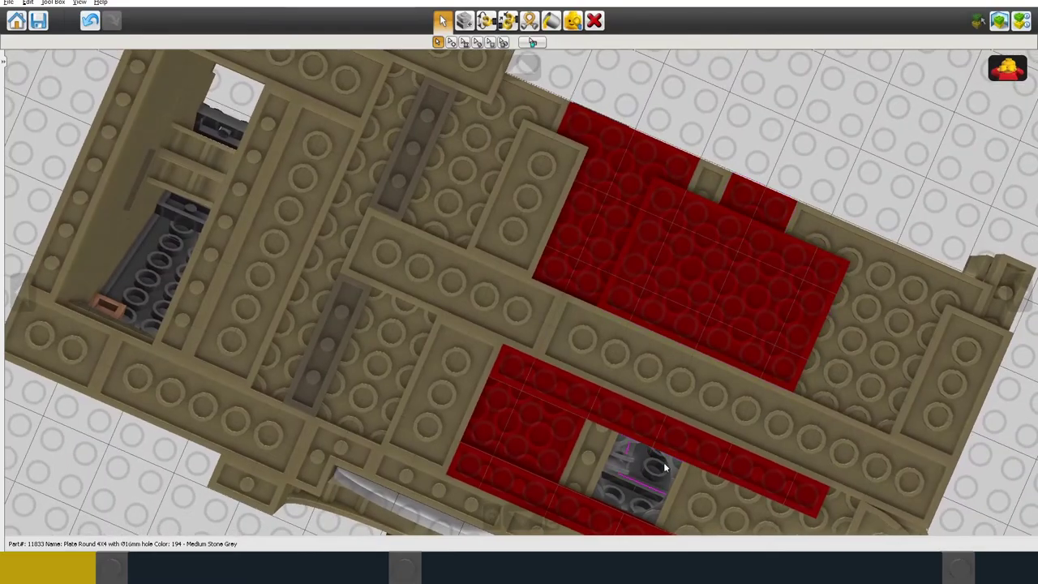
right_click_drag(664, 462, 521, 383)
Paint the red round plate in the neighbouring building's central room tan.
scroll(518, 376, "down", 5)
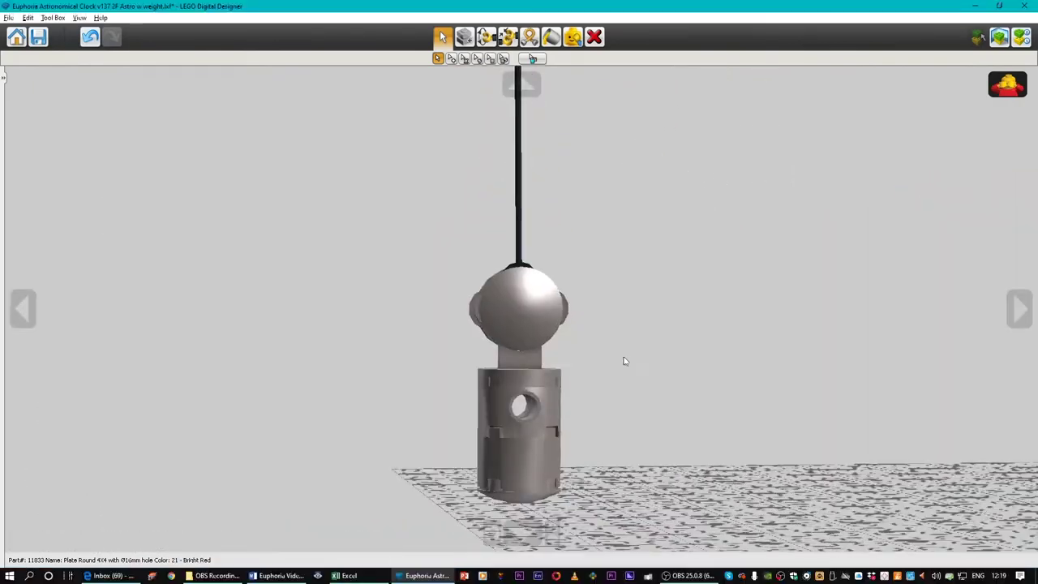
right_click_drag(626, 361, 754, 356)
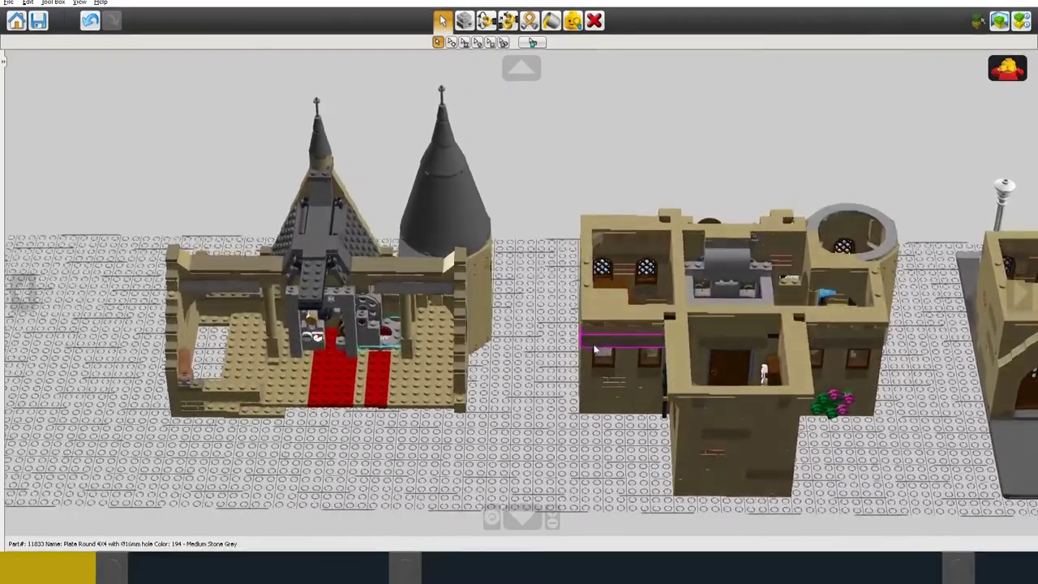
right_click_drag(594, 350, 789, 294)
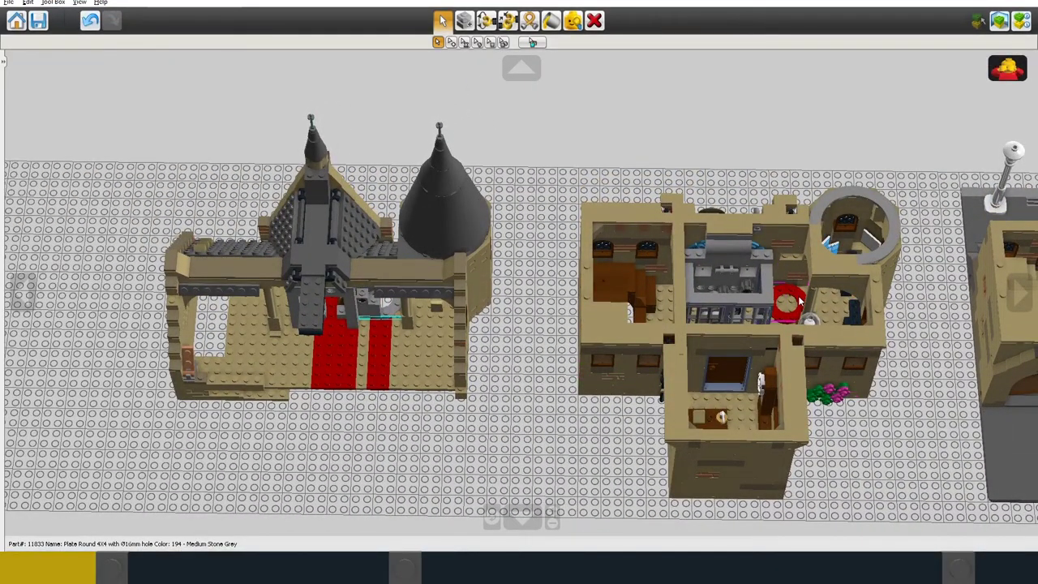
right_click_drag(911, 317, 779, 344)
scroll(739, 344, "up", 3)
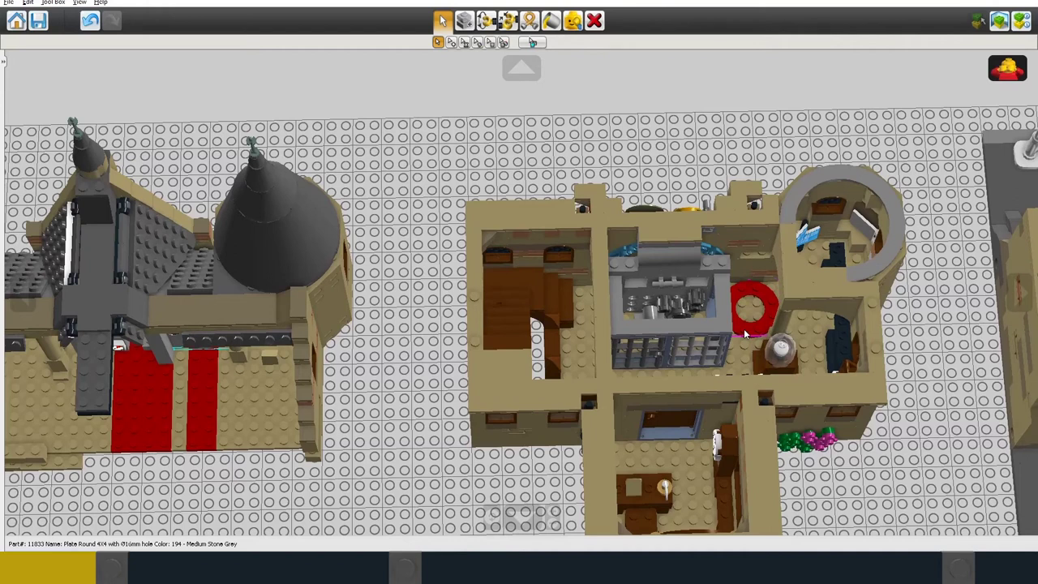
left_click(744, 329)
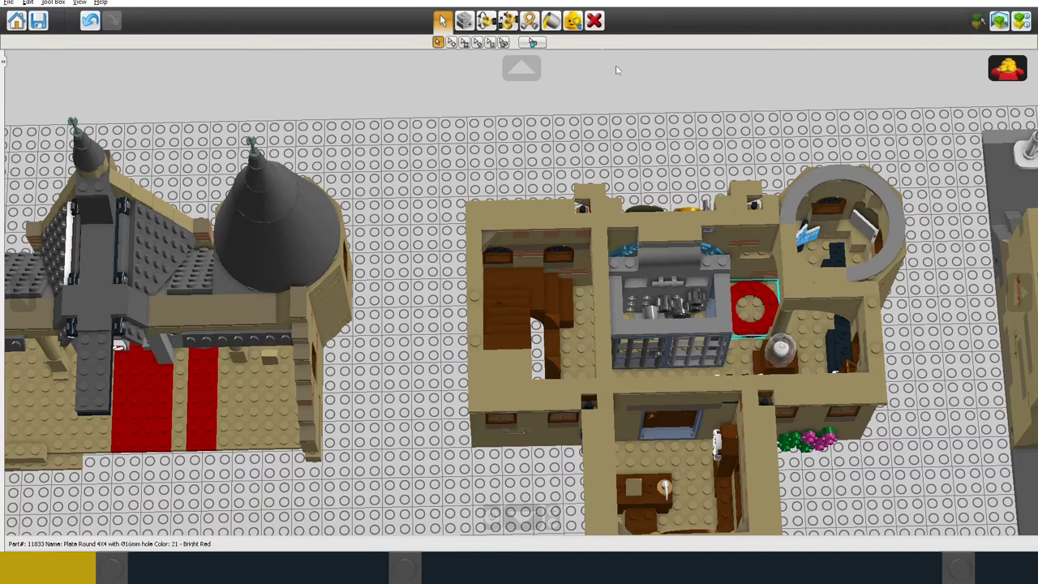
left_click(551, 20)
left_click(451, 42)
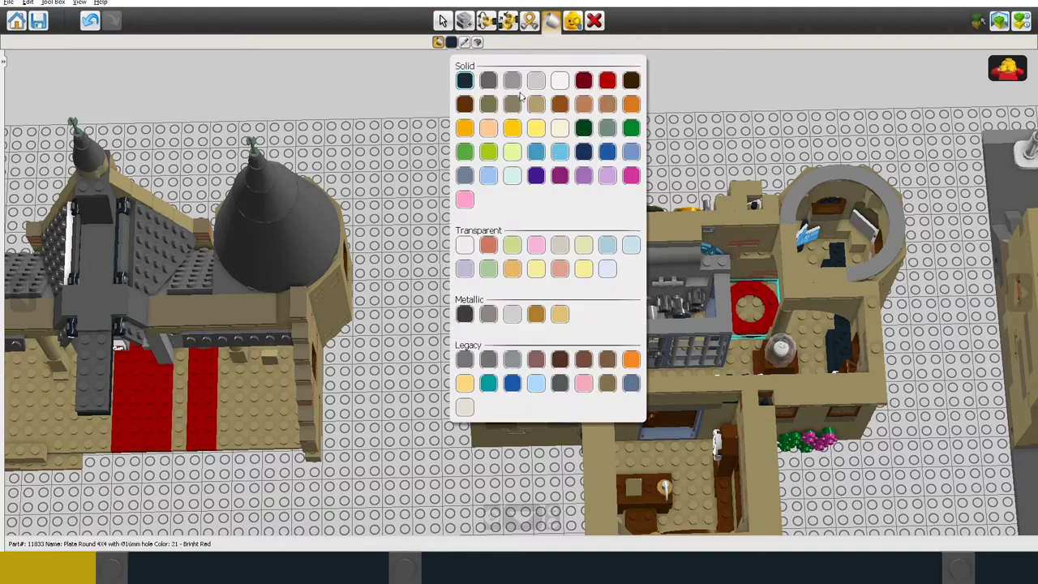
left_click(537, 104)
left_click(442, 20)
left_click(522, 67)
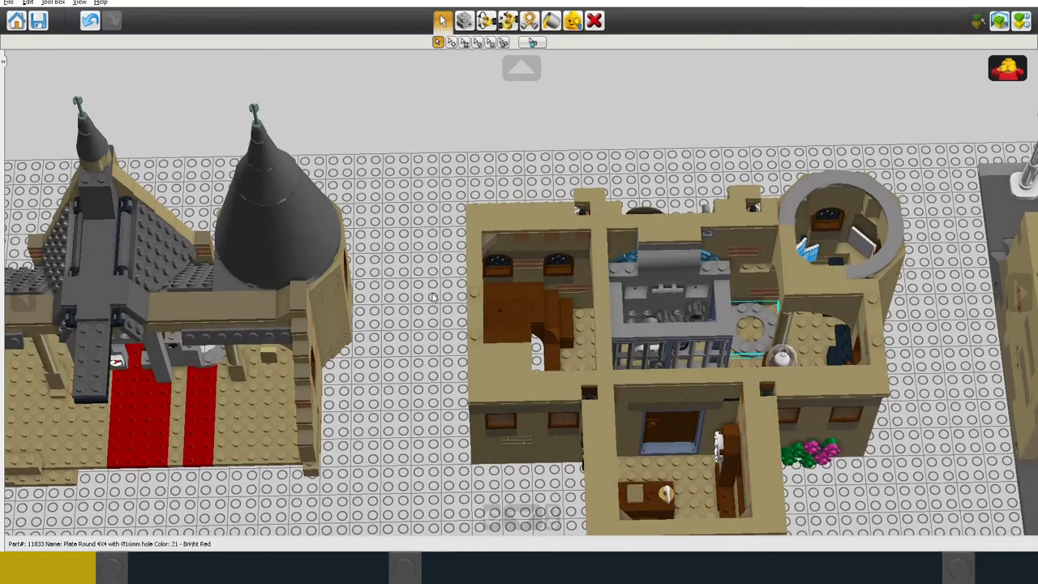
Orbit around the model to review the castle hall, baseplate and lamp pole from the front.
right_click_drag(432, 297, 761, 312)
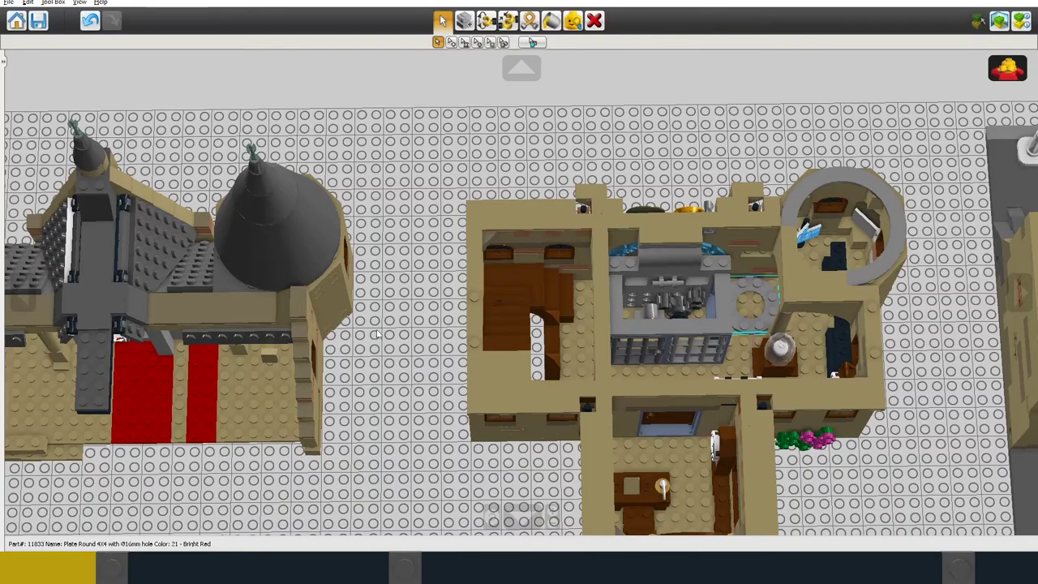
right_click_drag(390, 348, 614, 259)
scroll(613, 258, "up", 3)
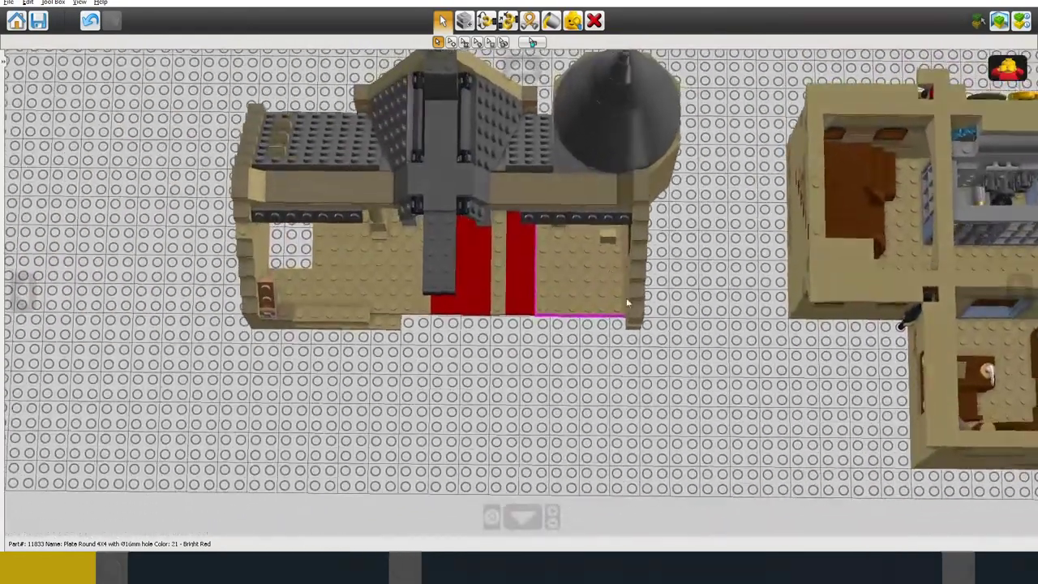
right_click_drag(626, 302, 519, 414)
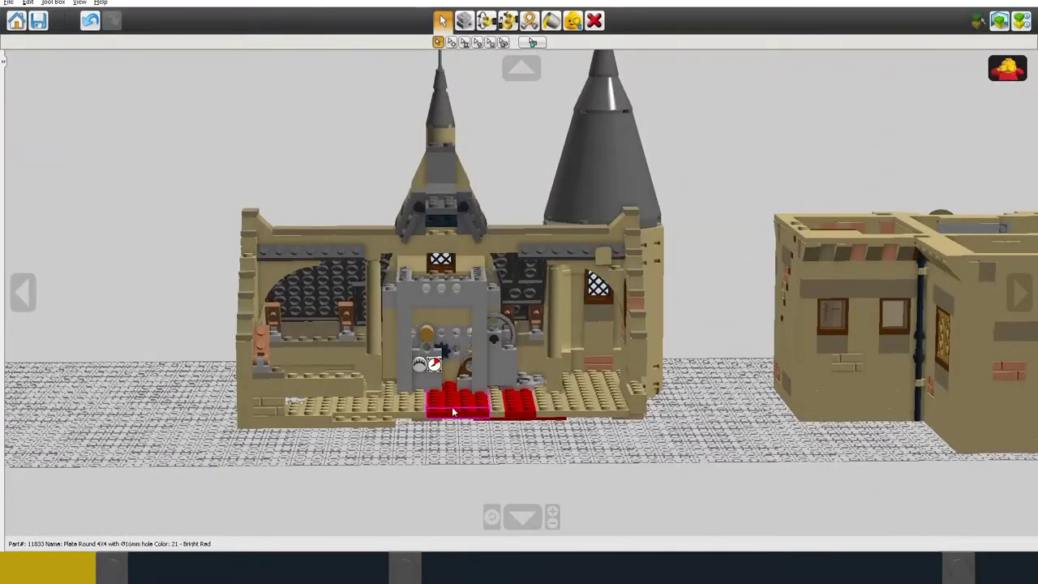
right_click_drag(697, 414, 696, 437)
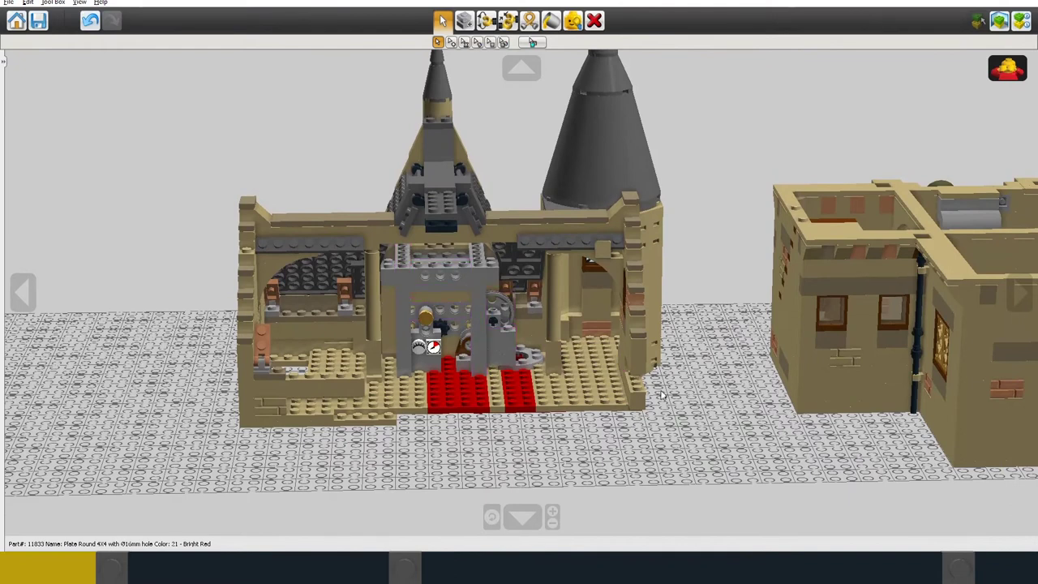
right_click_drag(664, 395, 581, 363)
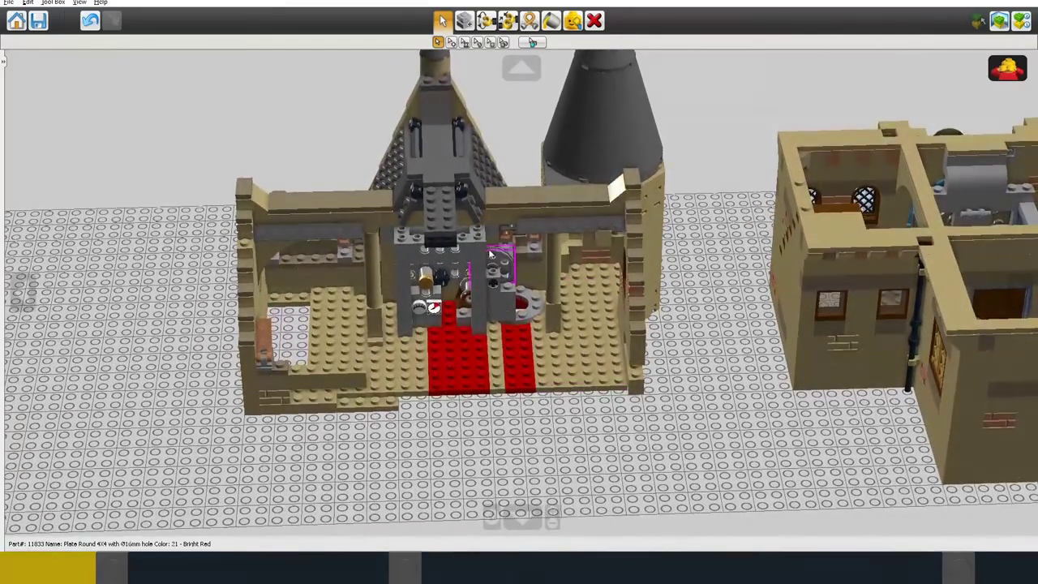
right_click_drag(166, 305, 416, 306, "shift")
left_click(551, 20)
right_click_drag(706, 379, 784, 357)
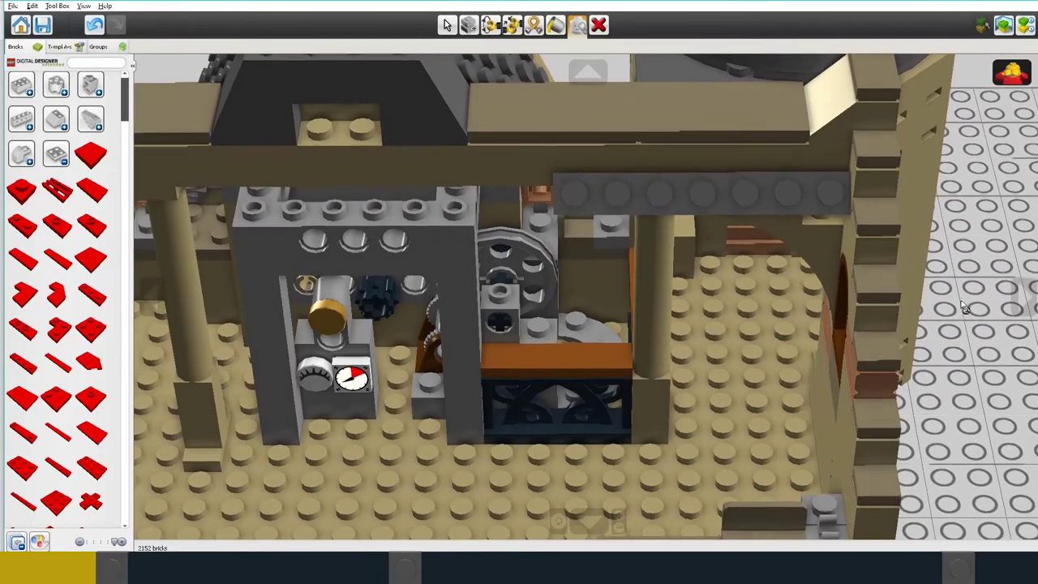
Zoom and turn the view to centre the right-hand building's central room by the gear cage.
right_click_drag(965, 320, 968, 347)
scroll(968, 347, "down", 10)
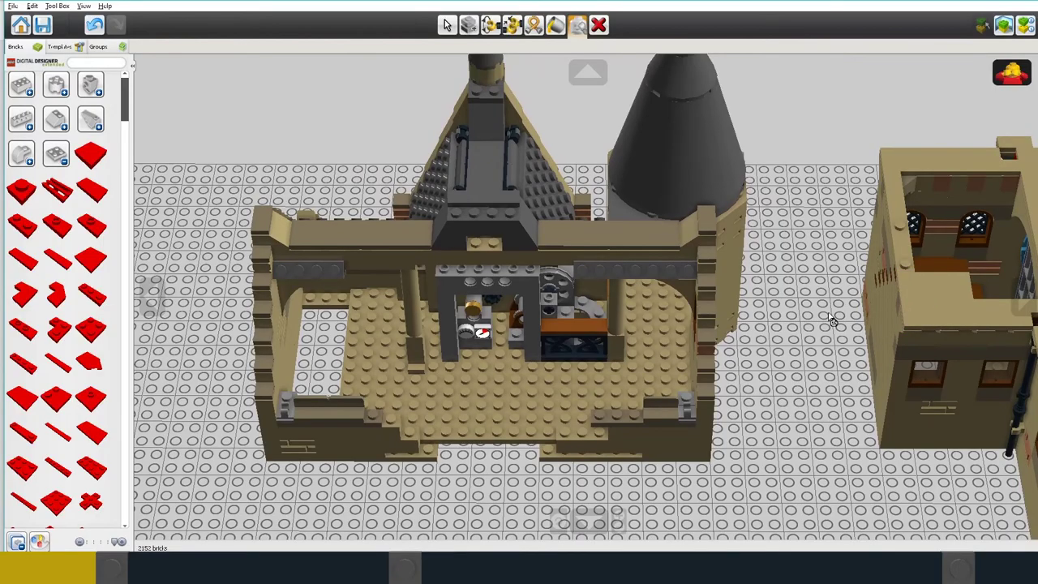
right_click_drag(833, 321, 492, 357)
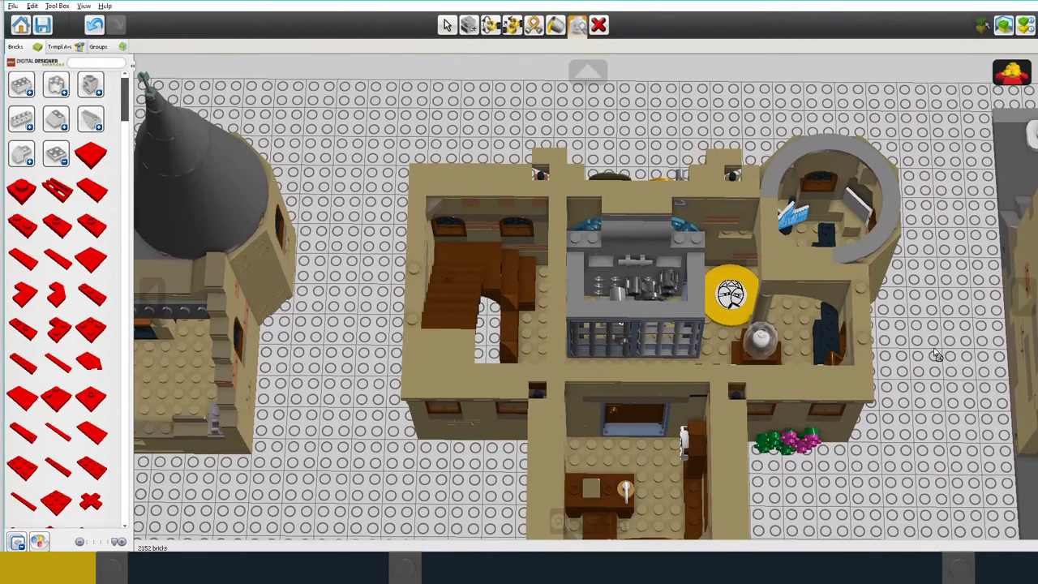
scroll(937, 355, "up", 3)
scroll(1000, 367, "up", 1)
scroll(1000, 367, "down", 2)
right_click_drag(900, 361, 924, 361)
scroll(922, 360, "up", 4)
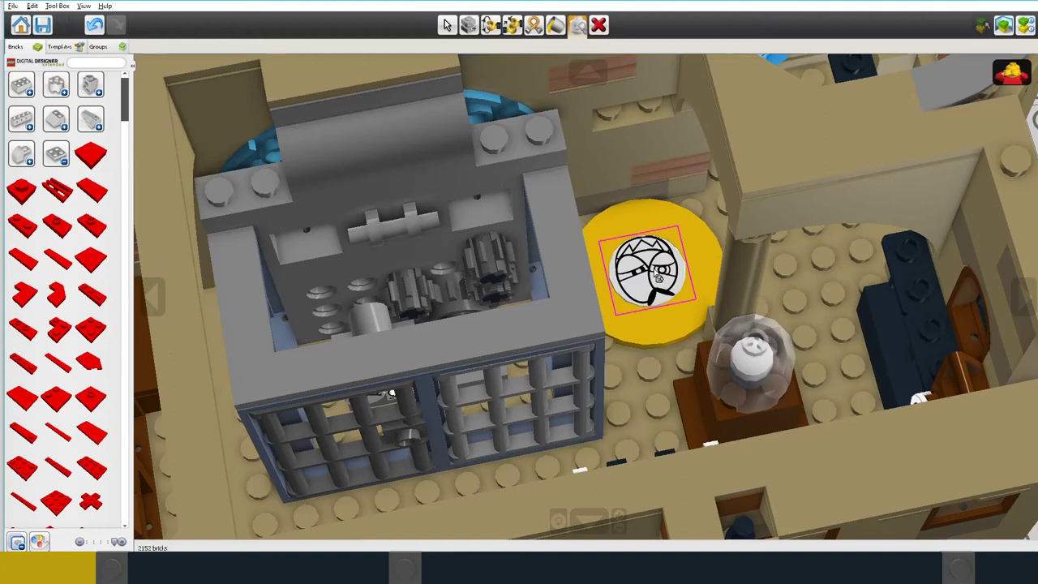
scroll(659, 277, "down", 5)
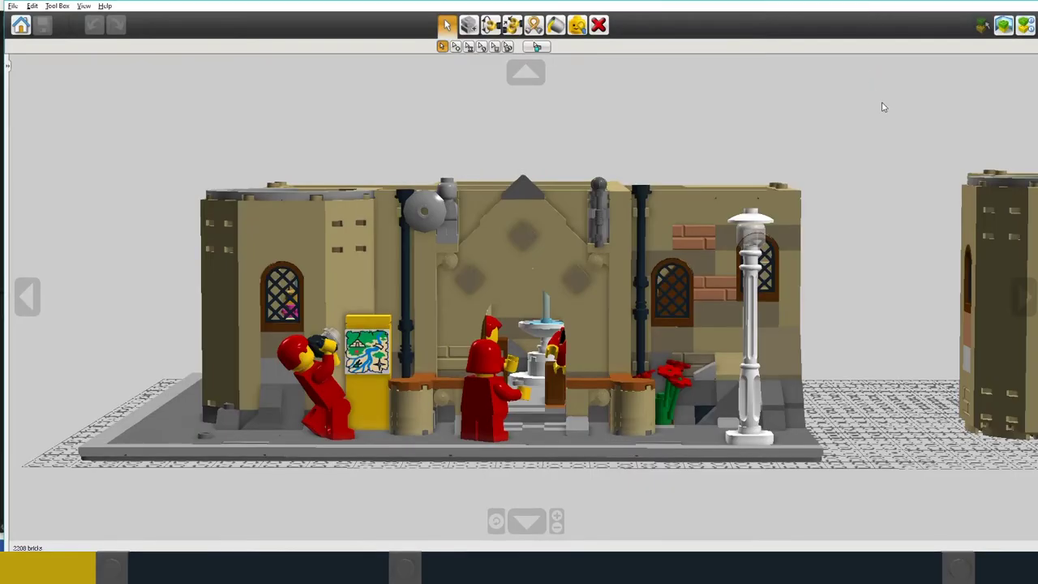
Orbit to look down on the street scene with its minifigures, lamppost and flowers.
right_click_drag(885, 107, 884, 278)
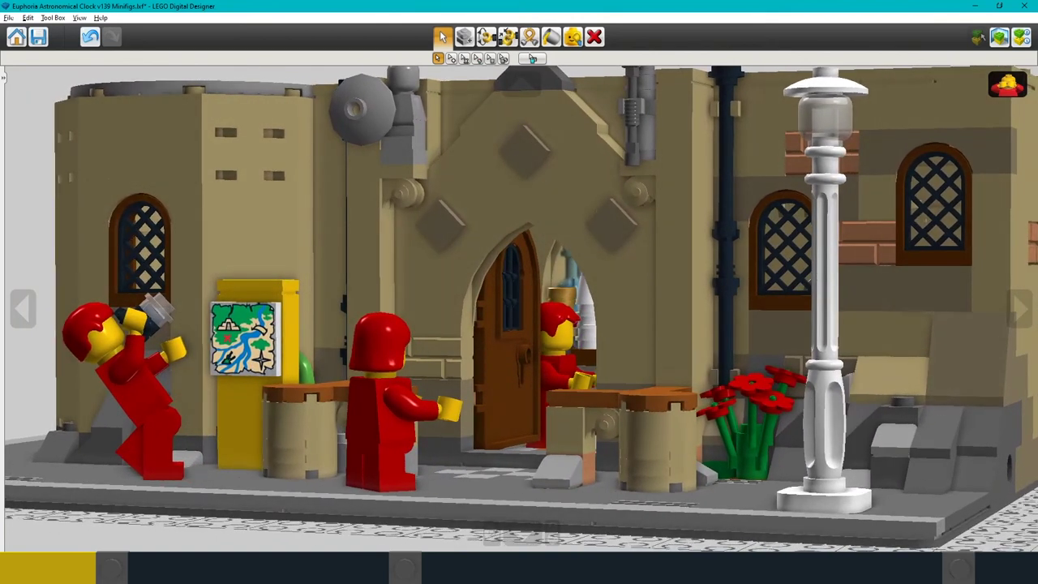
Rotate the camera to a full front view of the clock tower and its blue dial.
left_click(1020, 294)
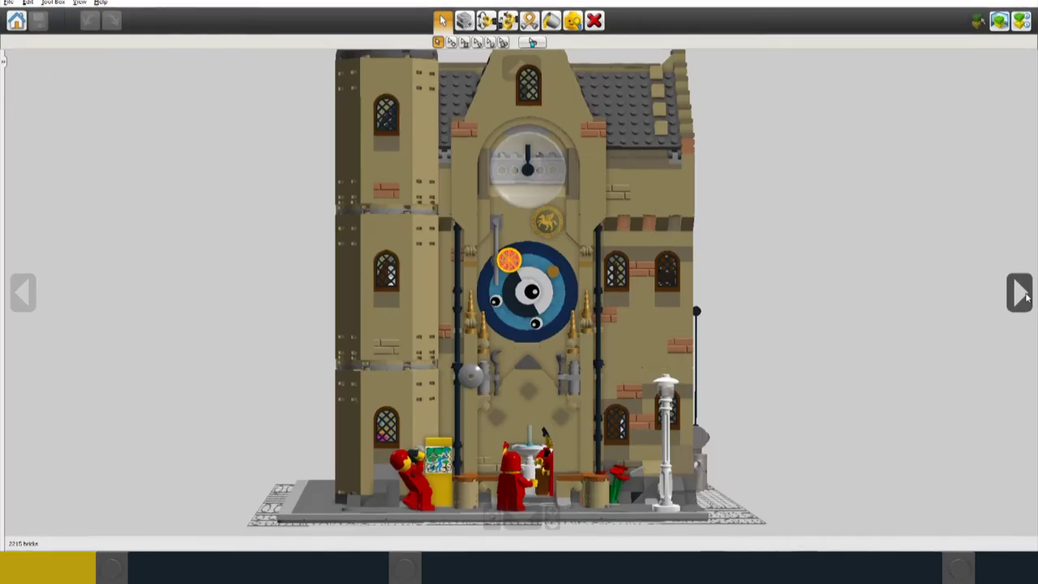